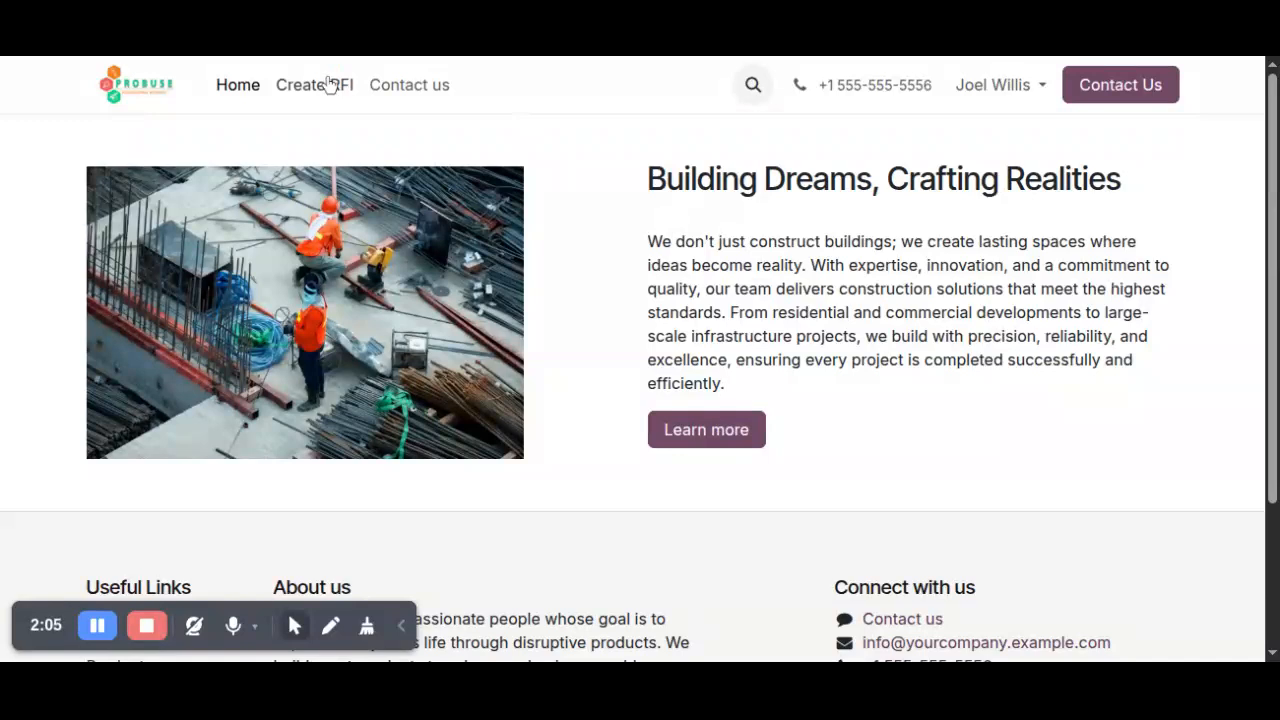
Open the form for creating an RFI and enter the subject "Clarification on Concrete Mix Design".
{"action": "left_click", "coordinate": [328, 86]}
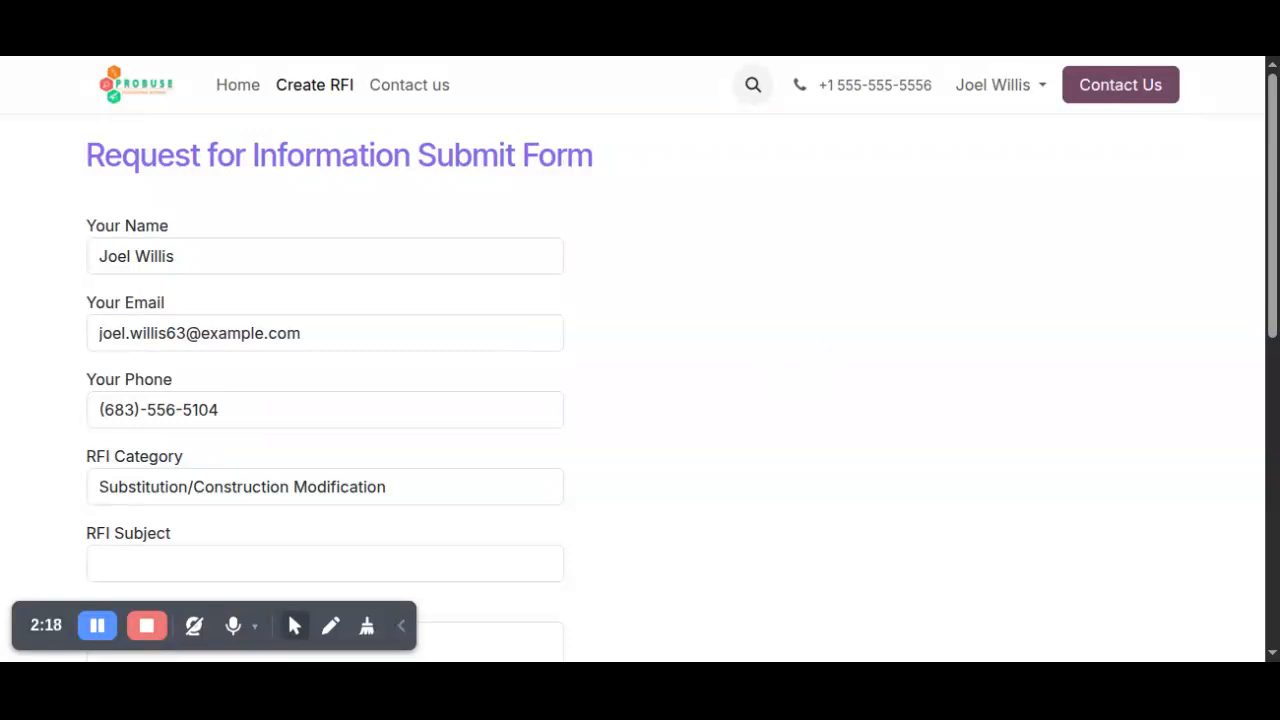
{"action": "scroll", "coordinate": [314, 368], "scroll_direction": "down", "scroll_amount": 1}
{"action": "scroll", "coordinate": [314, 368], "scroll_direction": "up", "scroll_amount": 1}
{"action": "scroll", "coordinate": [310, 390], "scroll_direction": "down", "scroll_amount": 1}
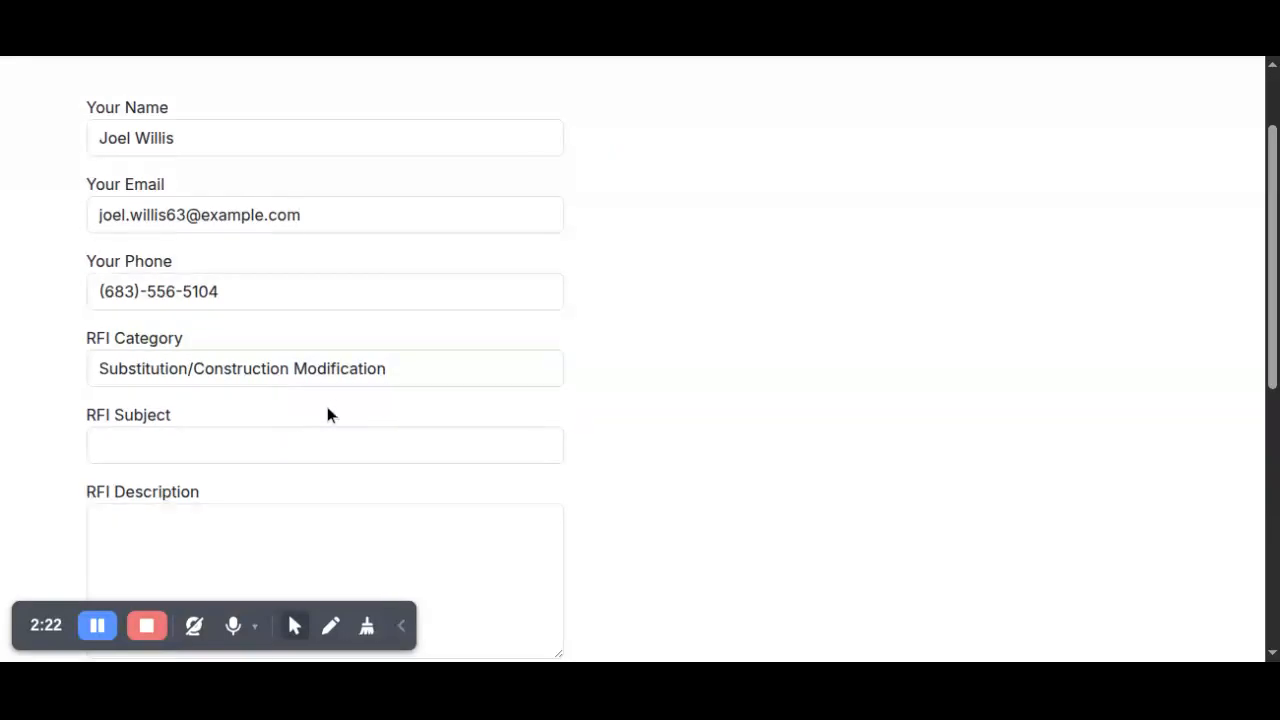
{"action": "scroll", "coordinate": [362, 368], "scroll_direction": "up", "scroll_amount": 1}
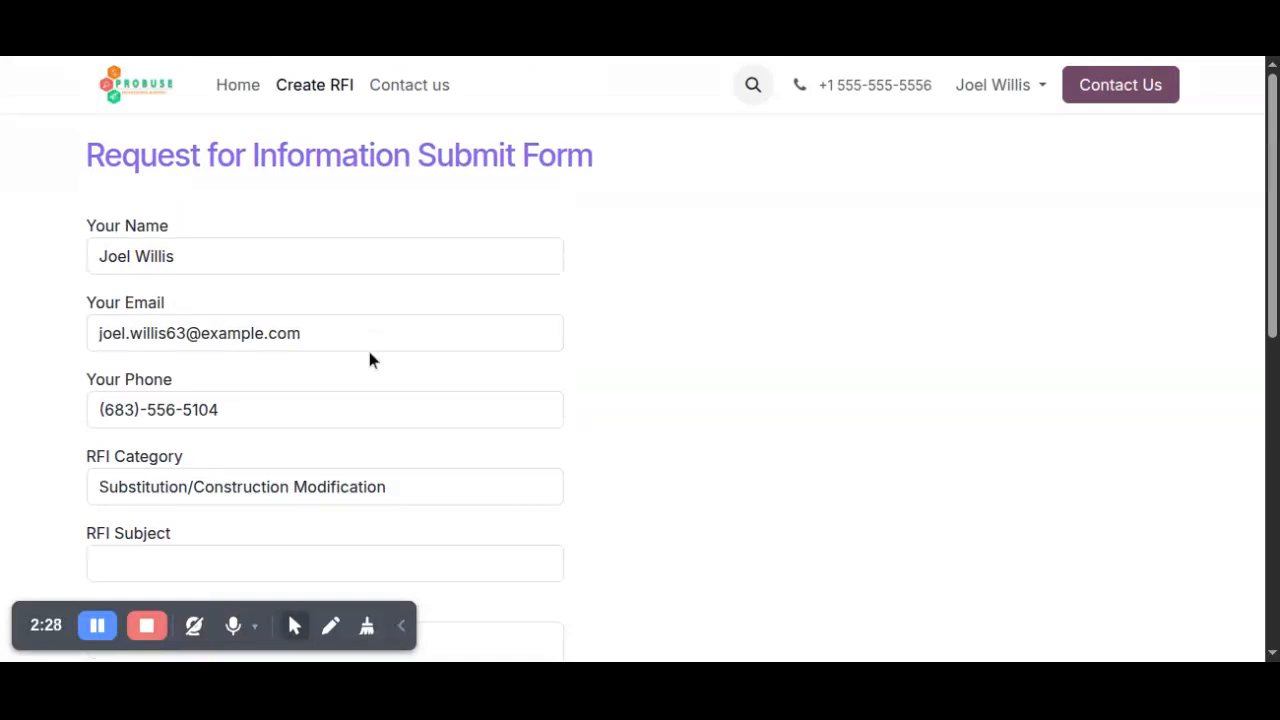
{"action": "scroll", "coordinate": [370, 345], "scroll_direction": "down", "scroll_amount": 1}
{"action": "left_click", "coordinate": [328, 447]}
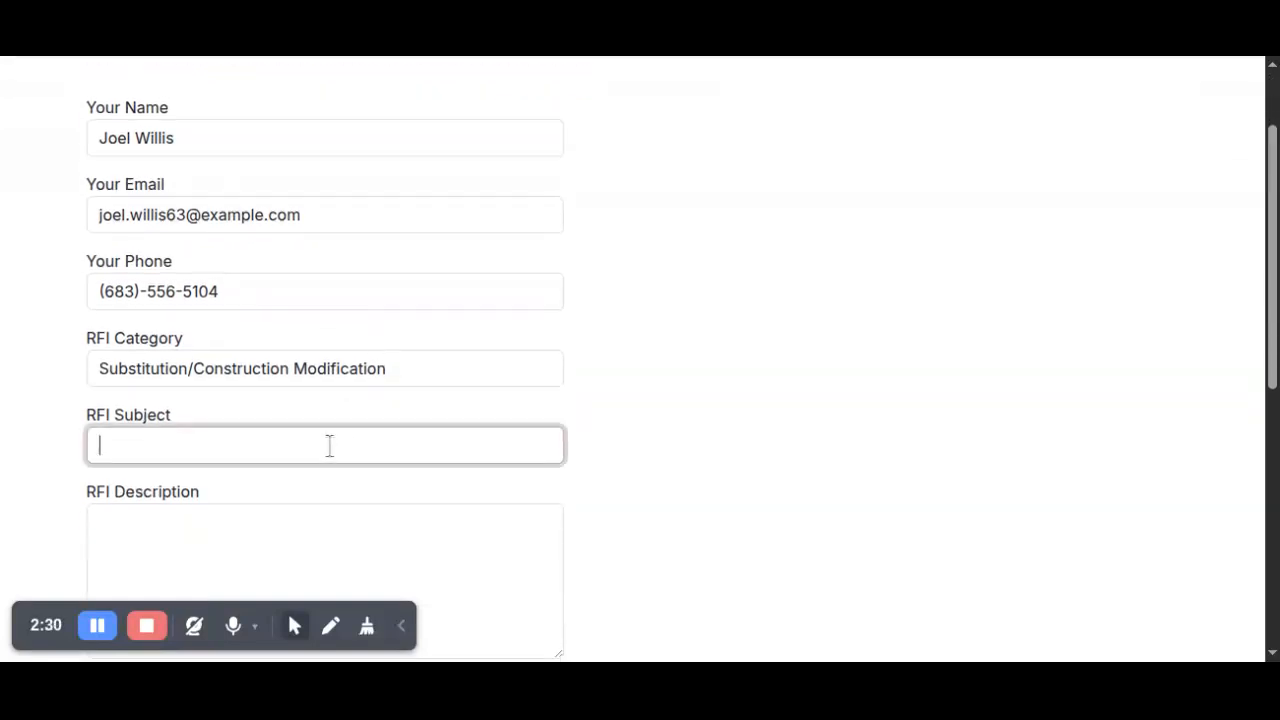
{"action": "key", "text": "alt+Tab"}
{"action": "type", "text": "Clarification on Concrete Mix Design"}
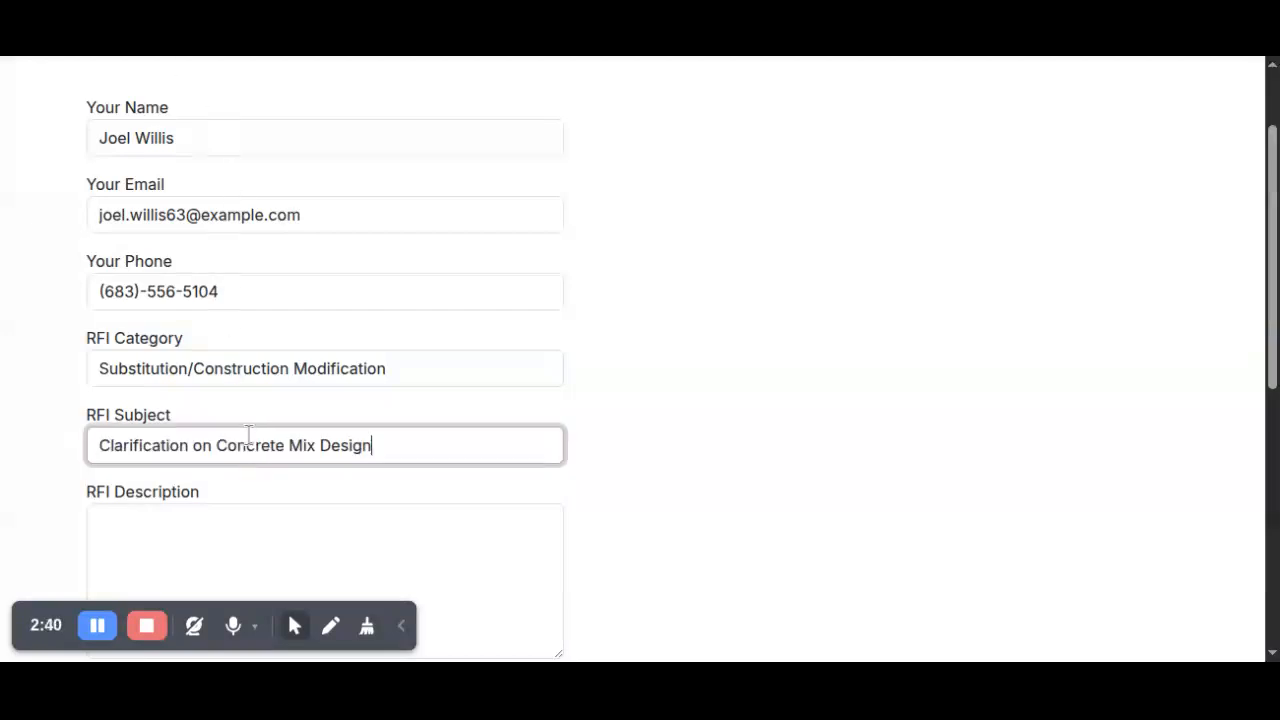
Fill in the RFI description with the copied text about the conflicting M30 and M35 concrete grades for the foundation footing.
{"action": "left_click", "coordinate": [238, 526]}
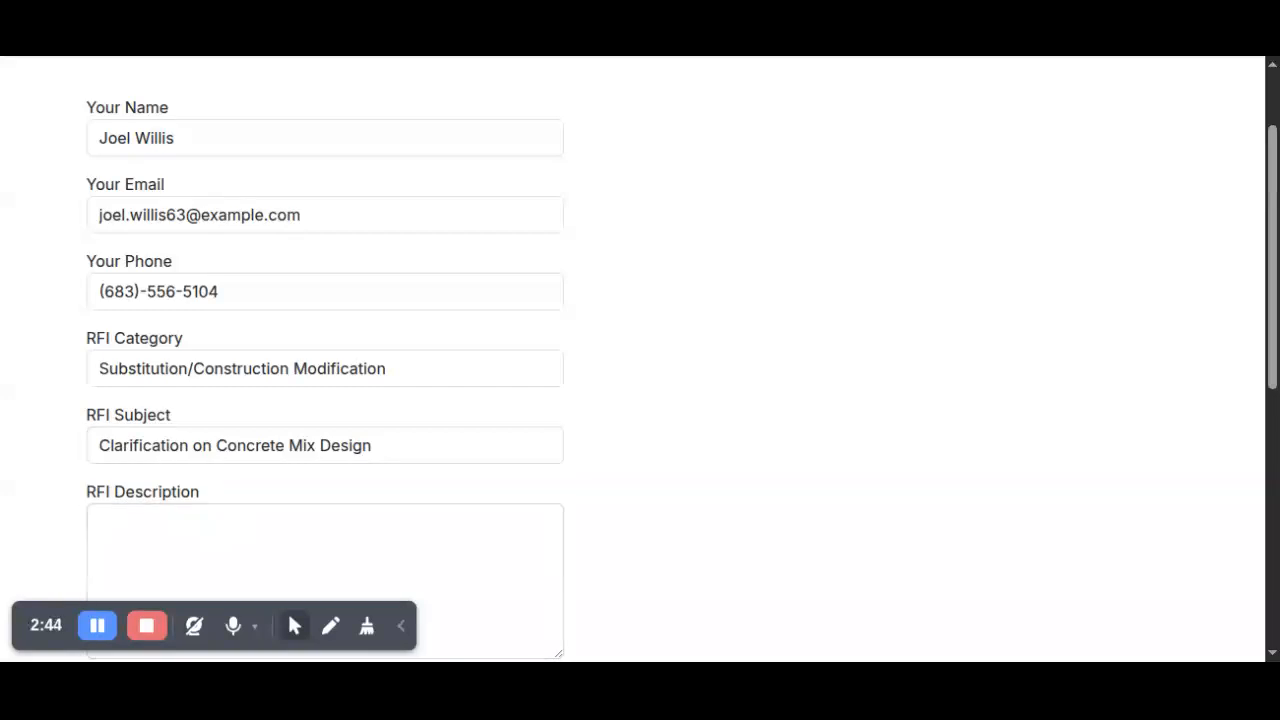
{"action": "scroll", "coordinate": [245, 380], "scroll_direction": "down", "scroll_amount": 2}
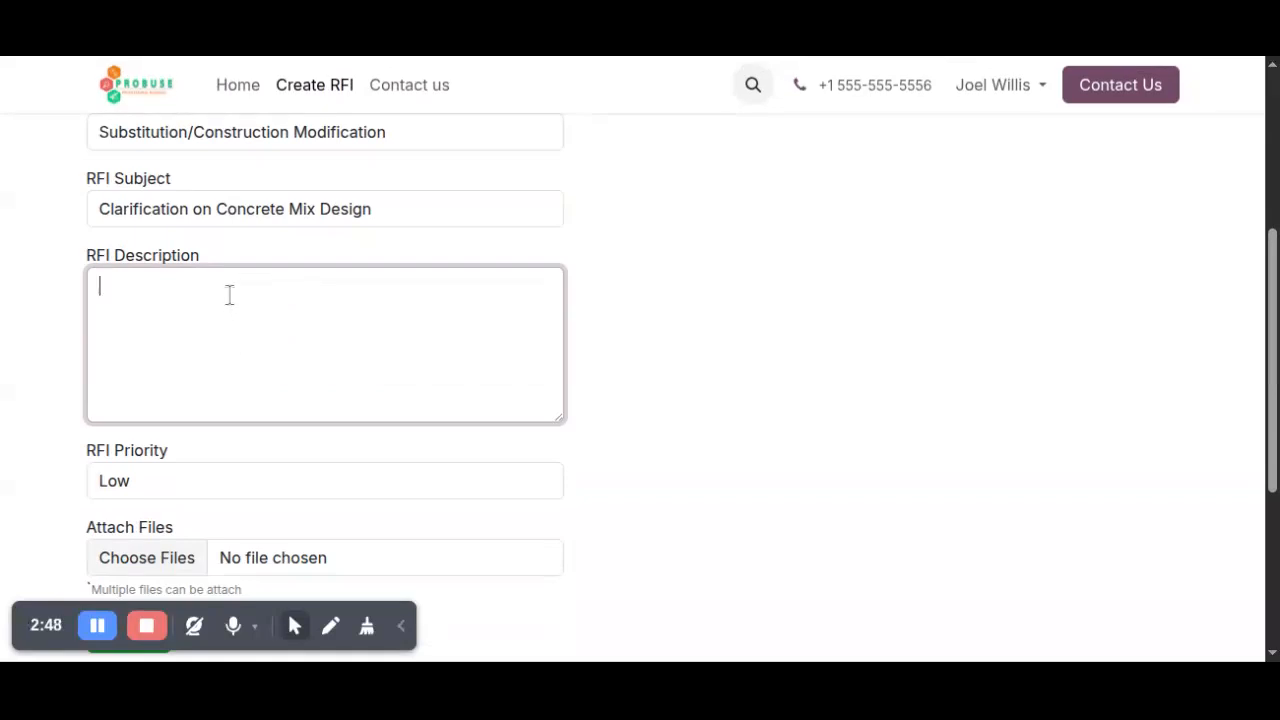
{"action": "type", "text": "The project specifications reference two different concrete grades for the foundation footing. One section specifies M30 concrete, while another drawing indicates M35. The construction team requests confirmation of the approved concrete grade before ordering materials."}
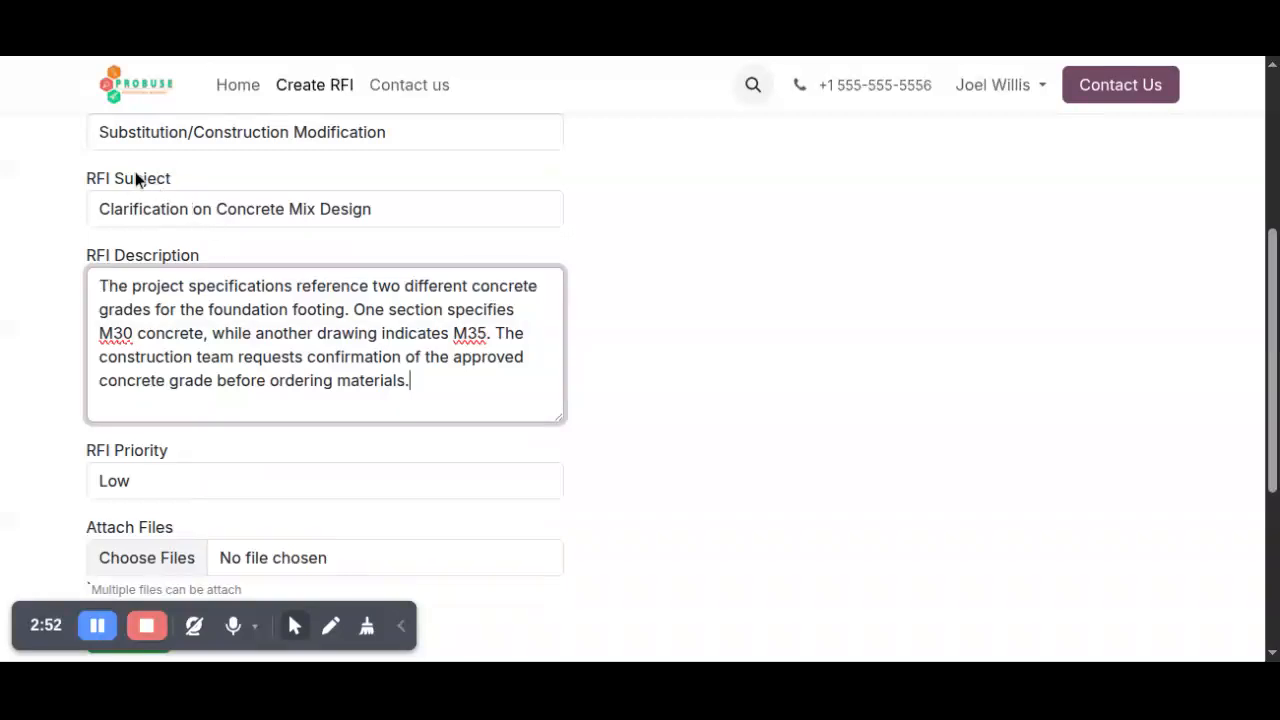
Set the RFI priority to Middle.
{"action": "scroll", "coordinate": [283, 316], "scroll_direction": "down", "scroll_amount": 2}
{"action": "left_click", "coordinate": [279, 246]}
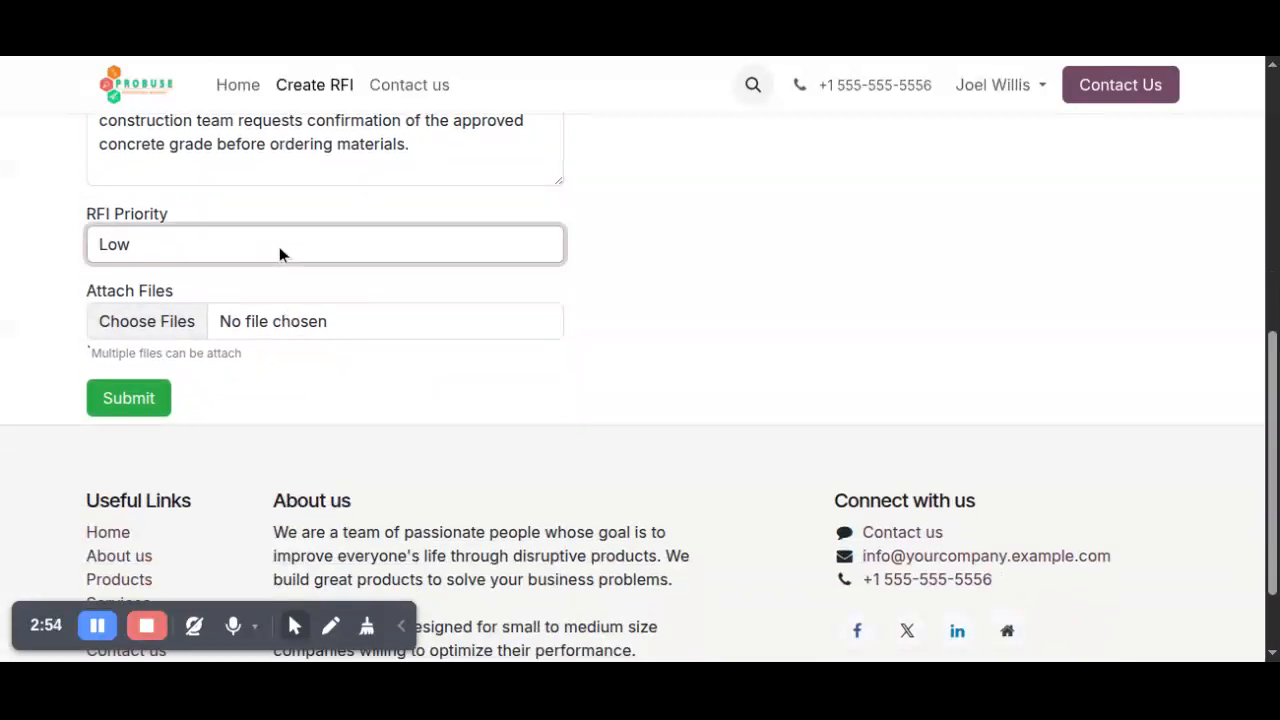
{"action": "left_click", "coordinate": [272, 308]}
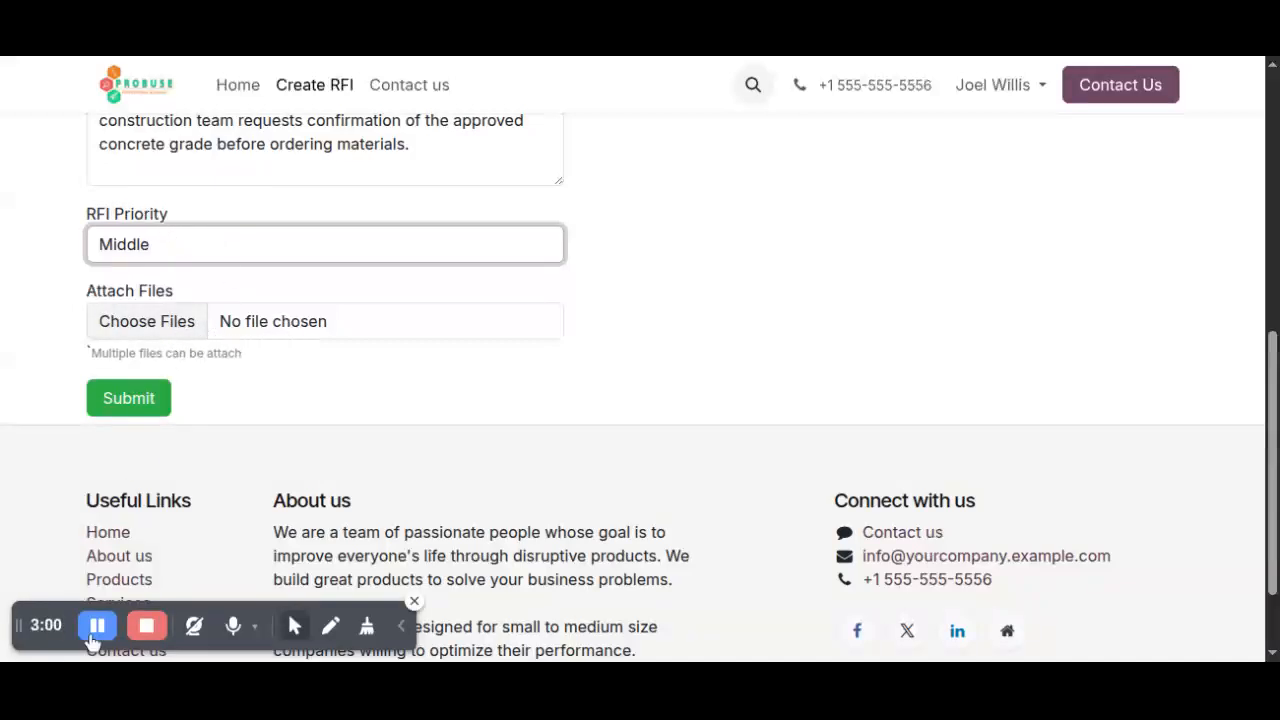
Attach the file document.png to the request and submit the RFI form.
{"action": "left_click", "coordinate": [176, 326]}
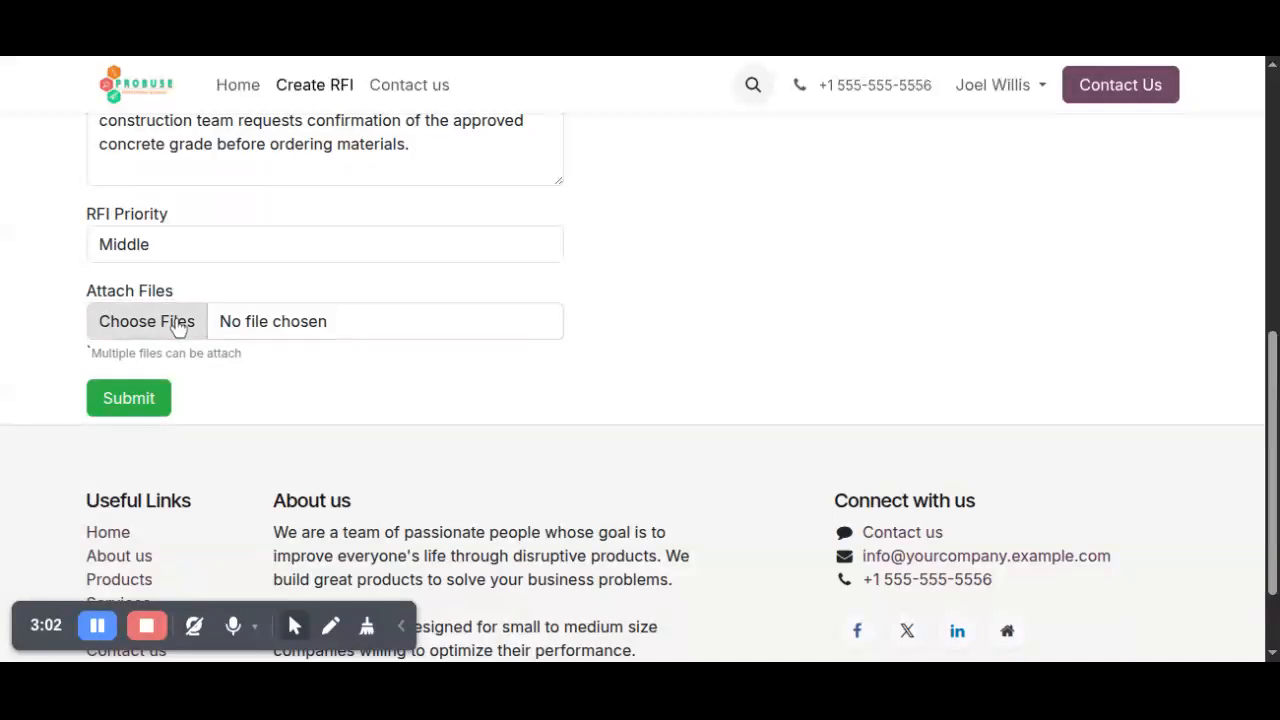
{"action": "key", "text": "Return"}
{"action": "left_click", "coordinate": [329, 388]}
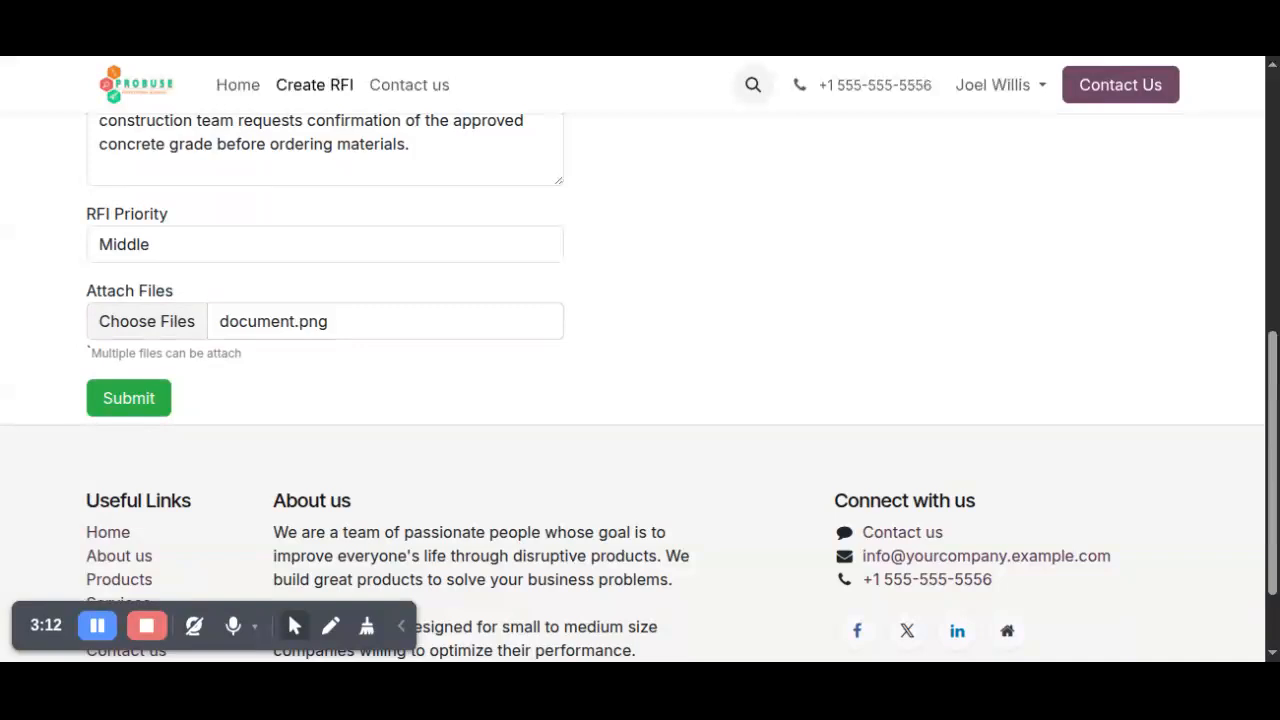
{"action": "left_click", "coordinate": [151, 402]}
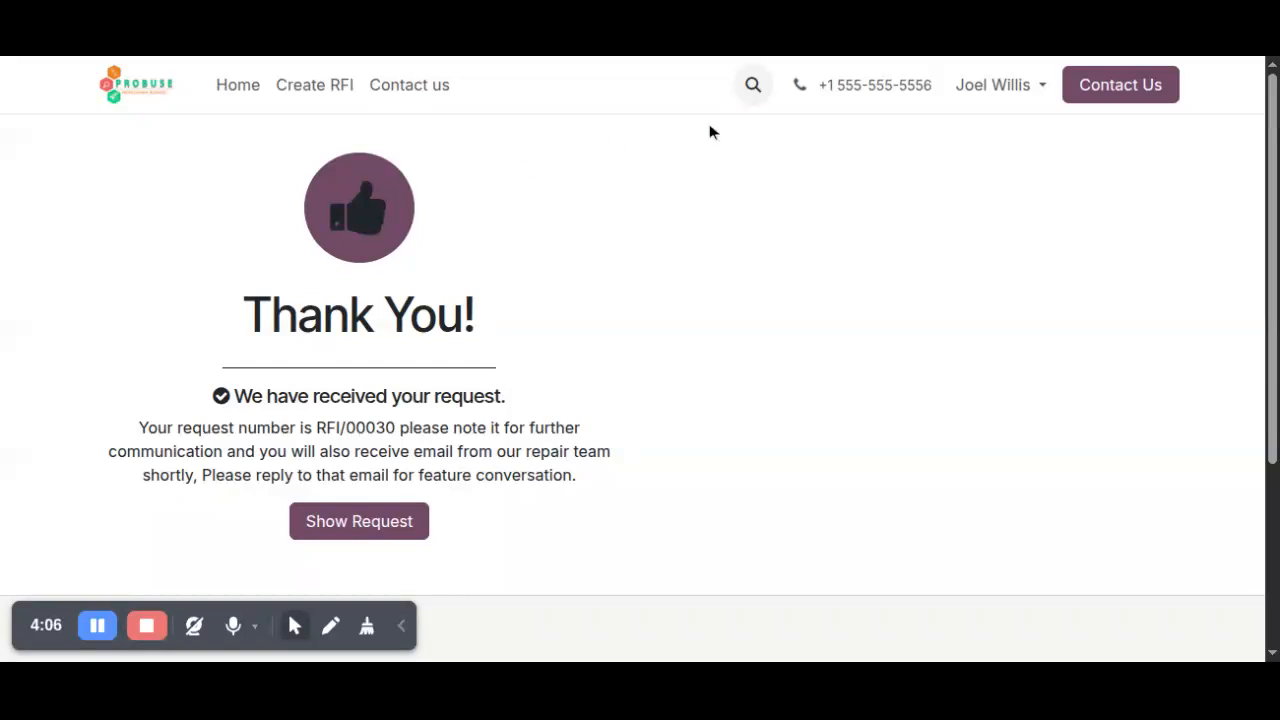
Log out of the customer's portal account on the website.
{"action": "left_click", "coordinate": [1000, 85]}
{"action": "left_click", "coordinate": [983, 185]}
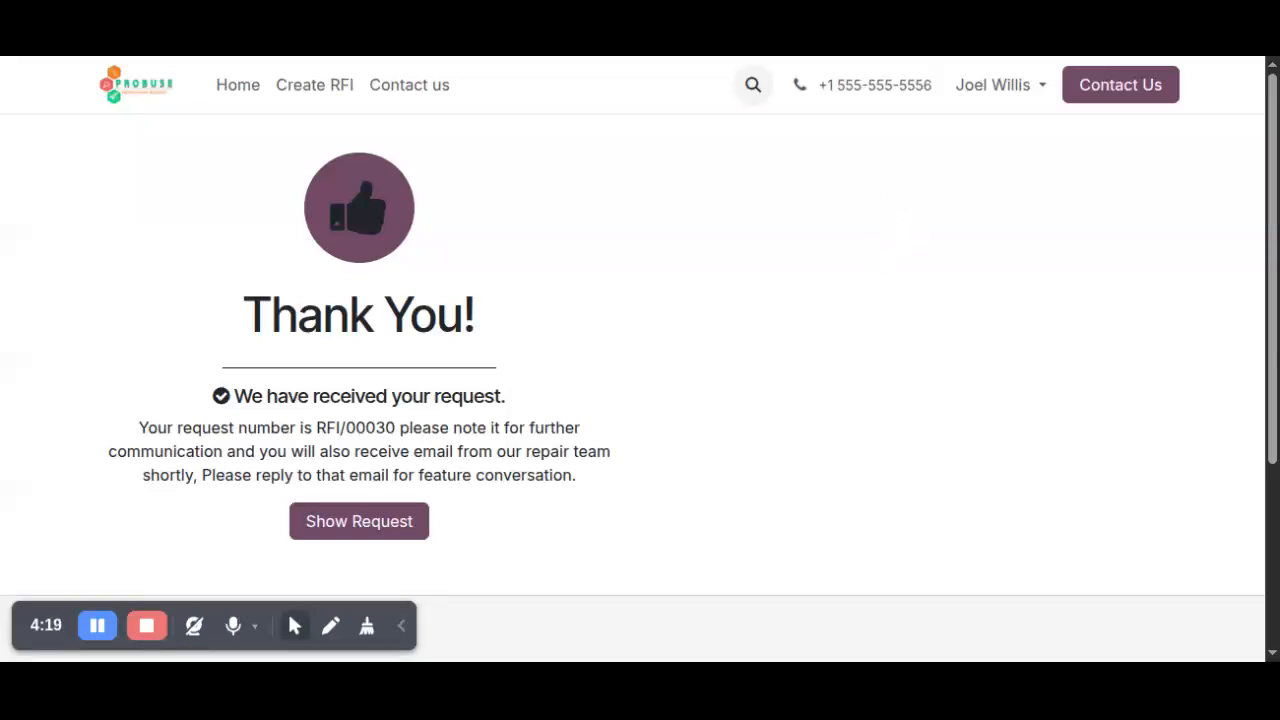
{"action": "left_click", "coordinate": [97, 625]}
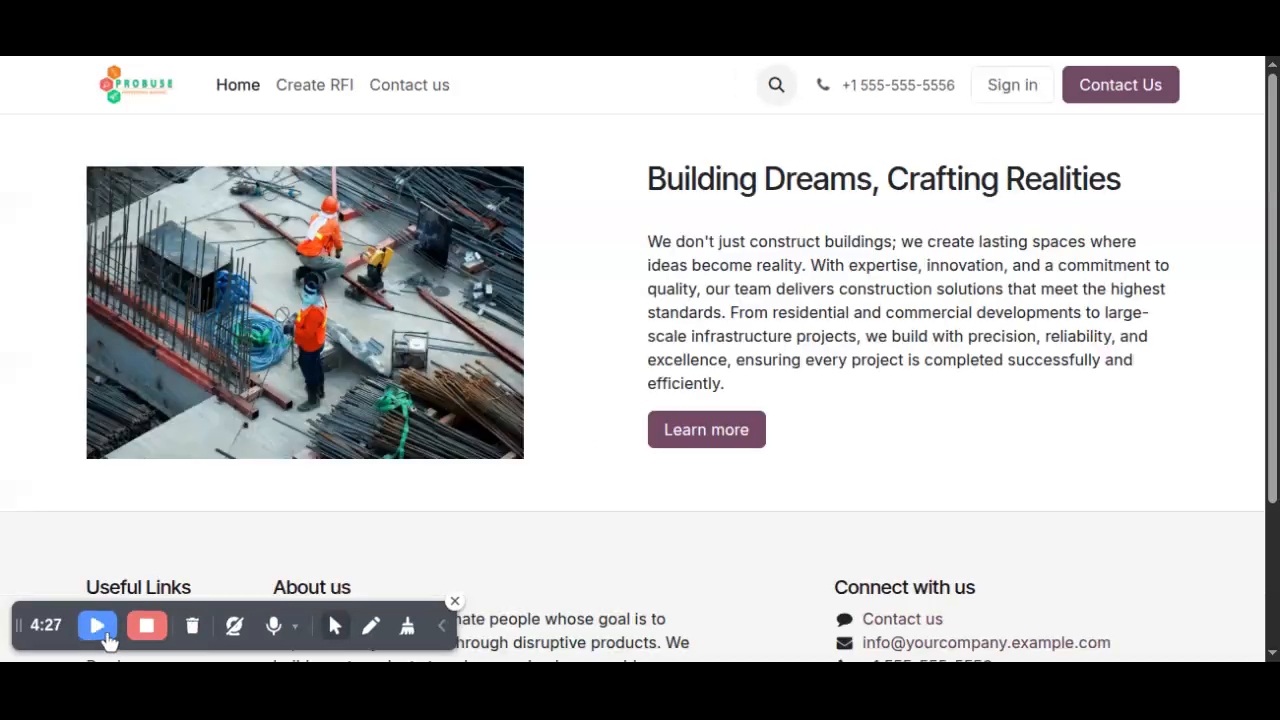
{"action": "left_click", "coordinate": [97, 625]}
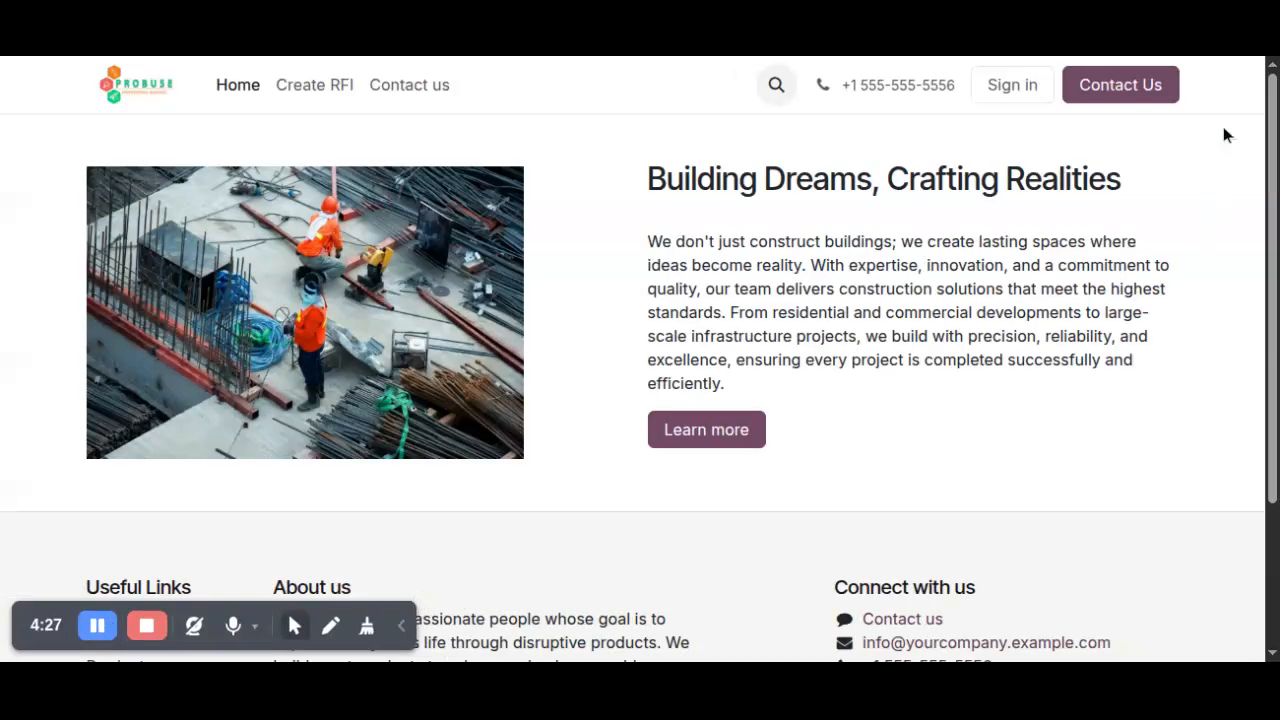
Sign in to the internal account by replacing the prefilled login and entering the account password.
{"action": "left_click", "coordinate": [1016, 88]}
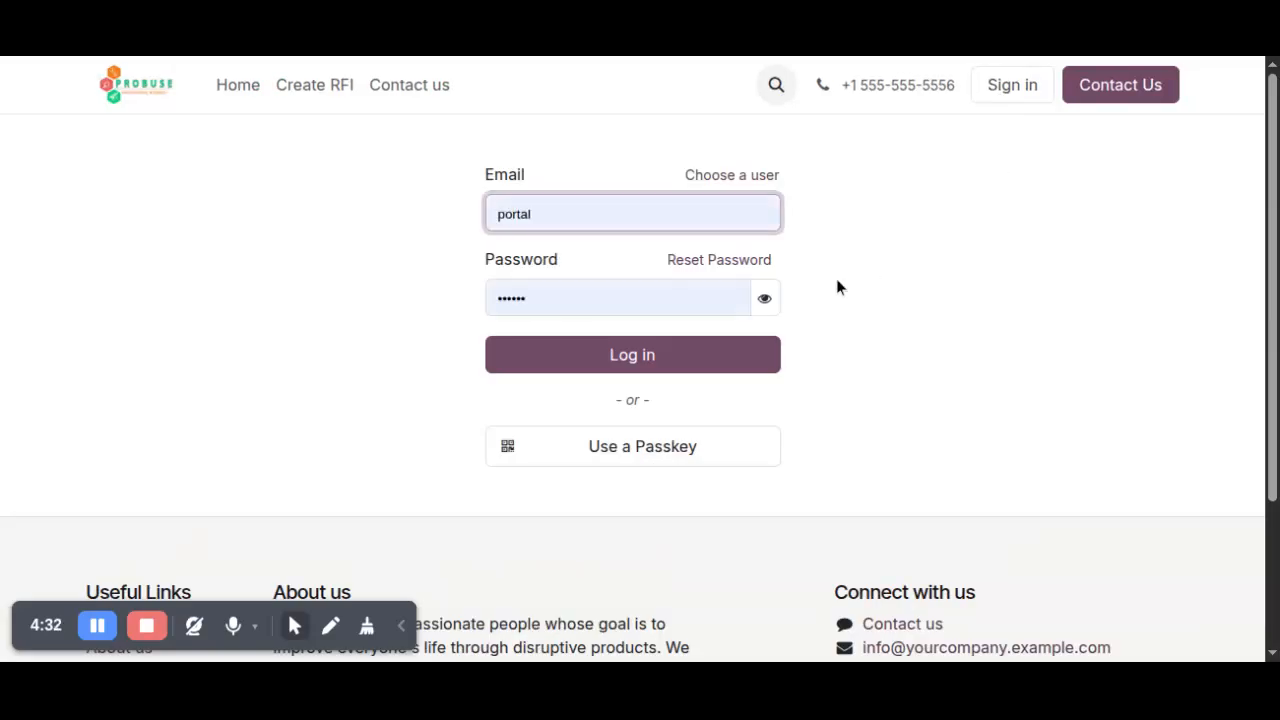
{"action": "type", "text": "a"}
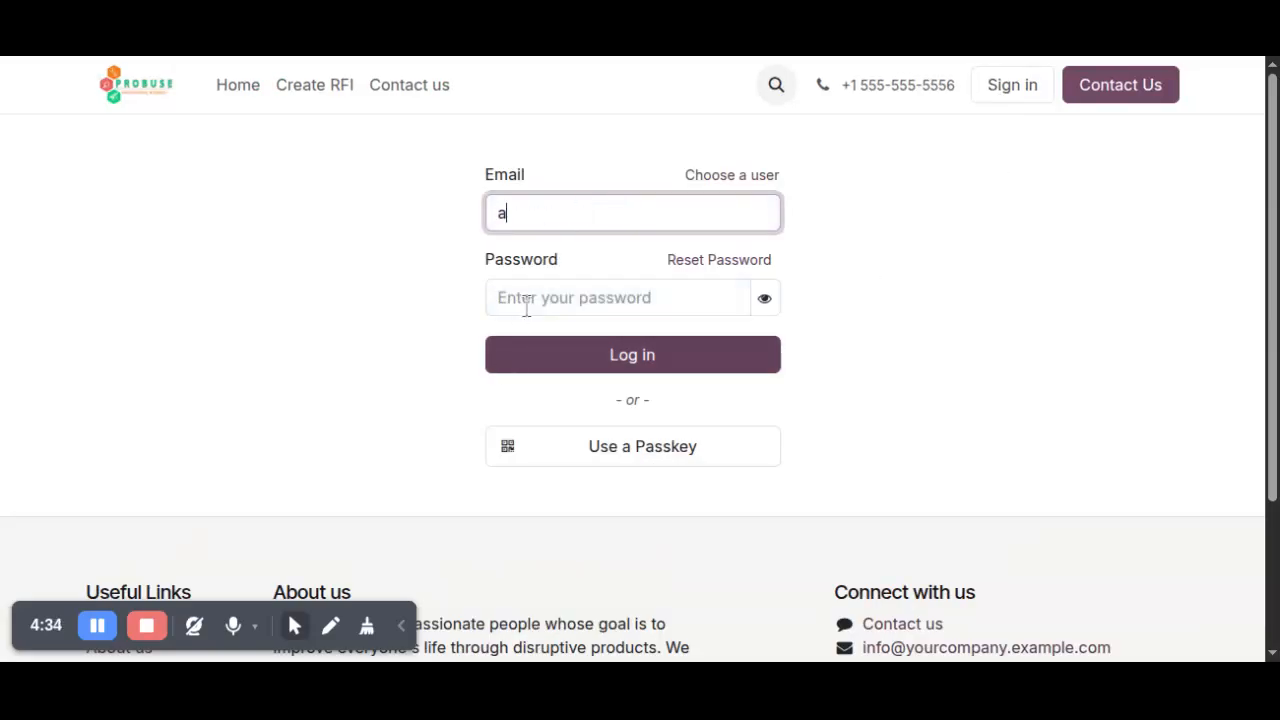
{"action": "left_click", "coordinate": [524, 305]}
{"action": "type", "text": "a"}
{"action": "left_click", "coordinate": [540, 366]}
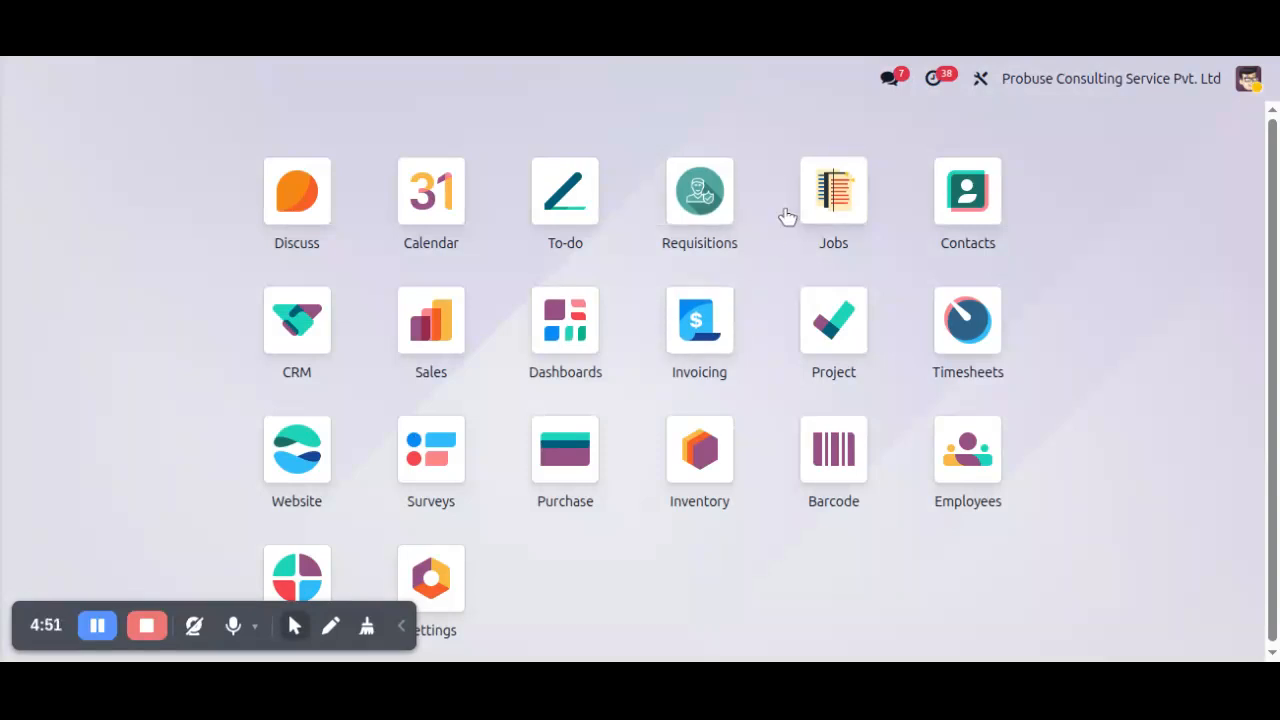
Go to the Request for Information records in the Jobs app and open the new "Clarification on Concrete Mix Design" request.
{"action": "left_click", "coordinate": [838, 194]}
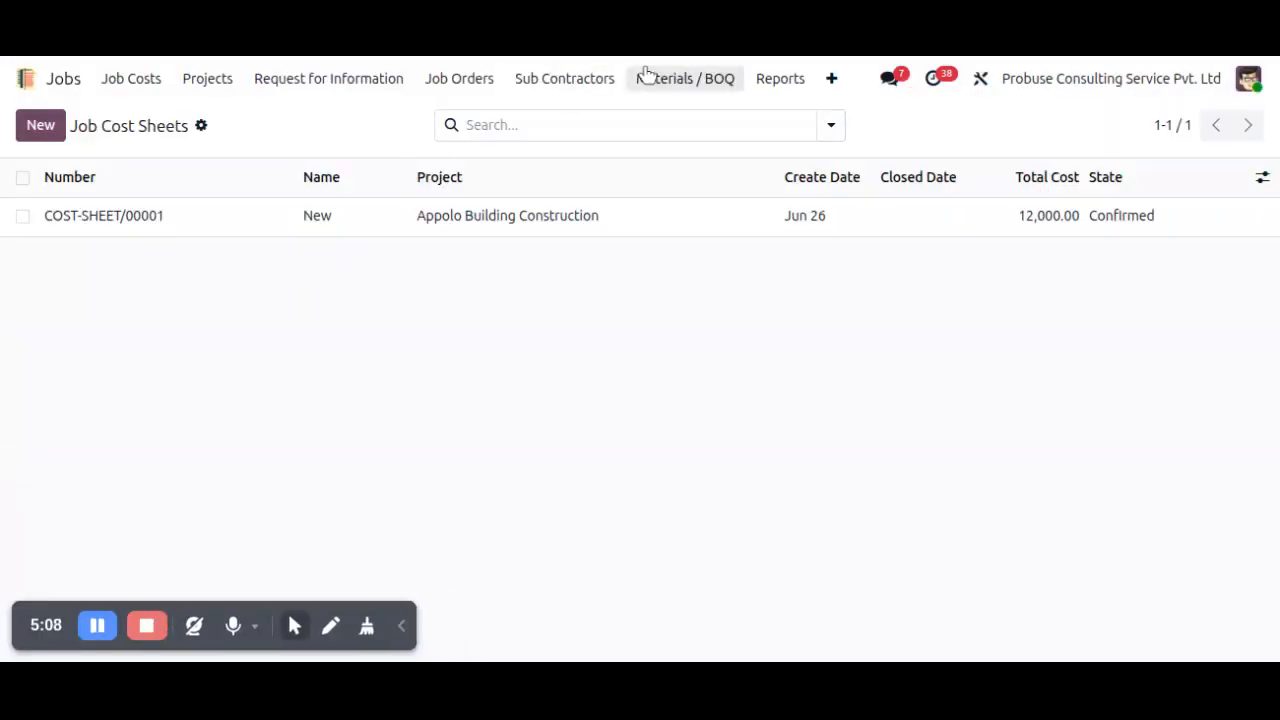
{"action": "left_click", "coordinate": [369, 88]}
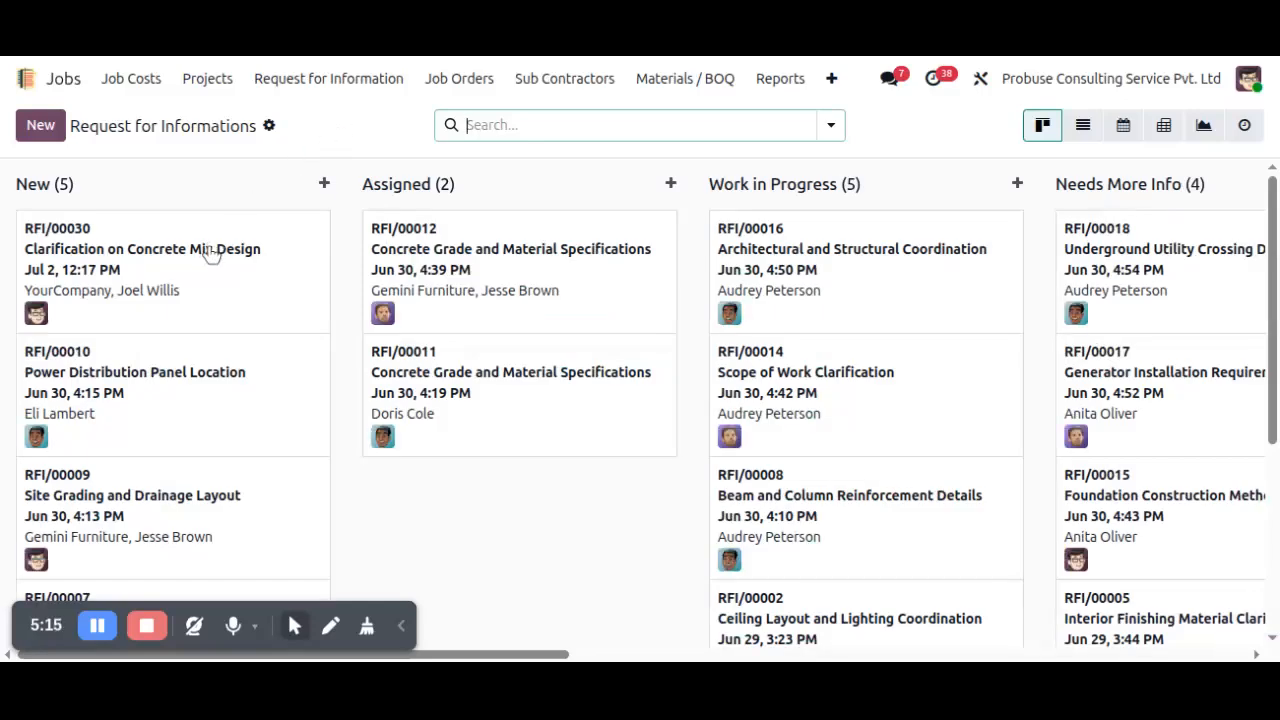
{"action": "left_click", "coordinate": [211, 254]}
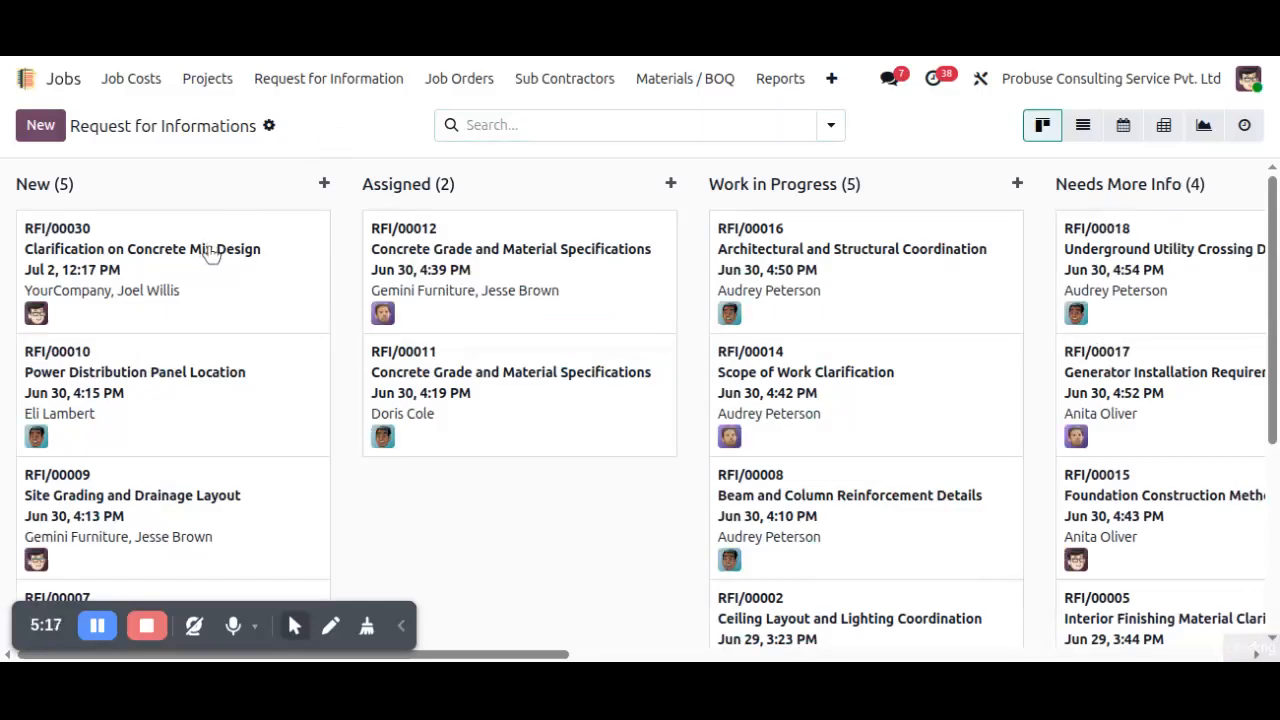
Review the request's general information and set its Project to Appolo Building Construction.
{"action": "scroll", "coordinate": [469, 311], "scroll_direction": "down", "scroll_amount": 2}
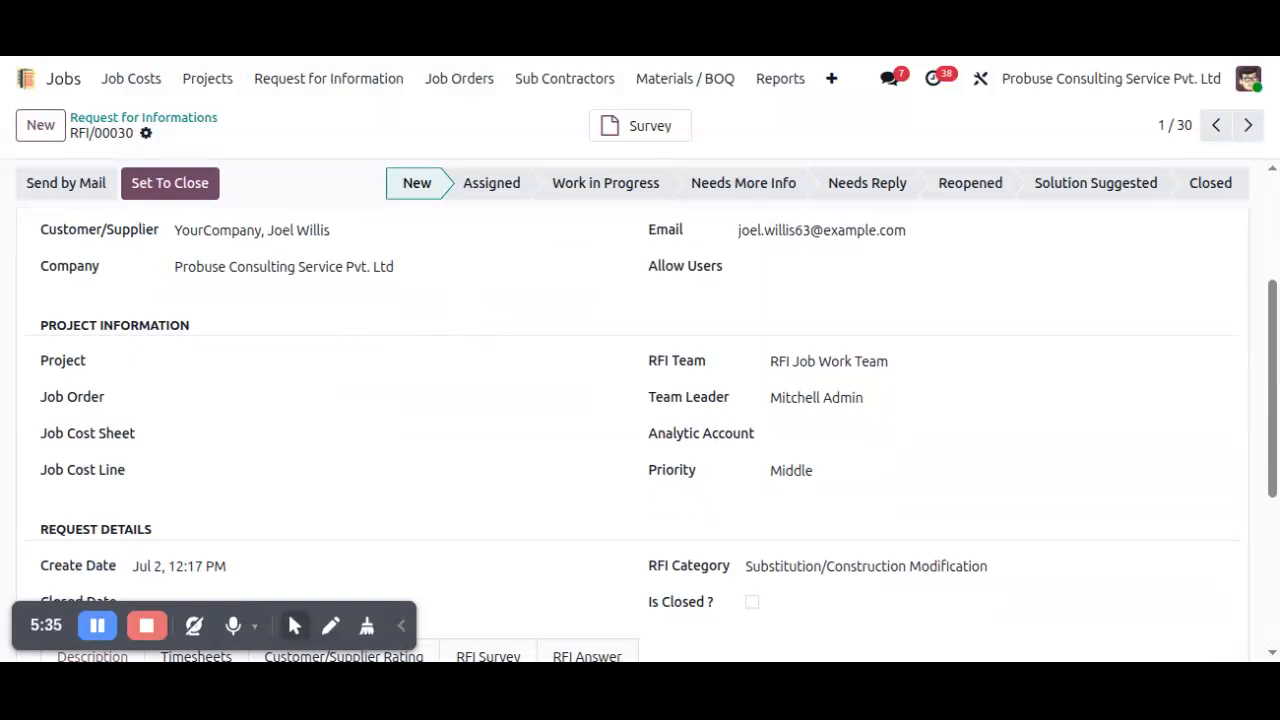
{"action": "scroll", "coordinate": [547, 393], "scroll_direction": "up", "scroll_amount": 3}
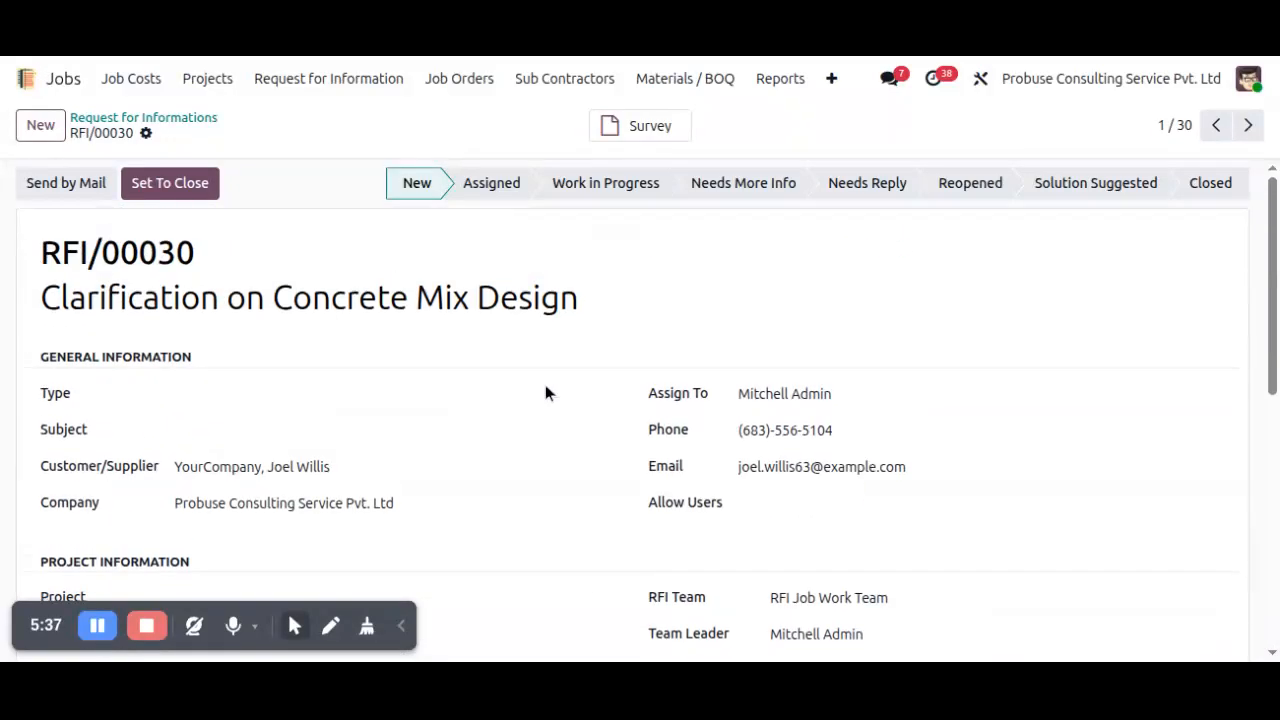
{"action": "scroll", "coordinate": [501, 371], "scroll_direction": "down", "scroll_amount": 2}
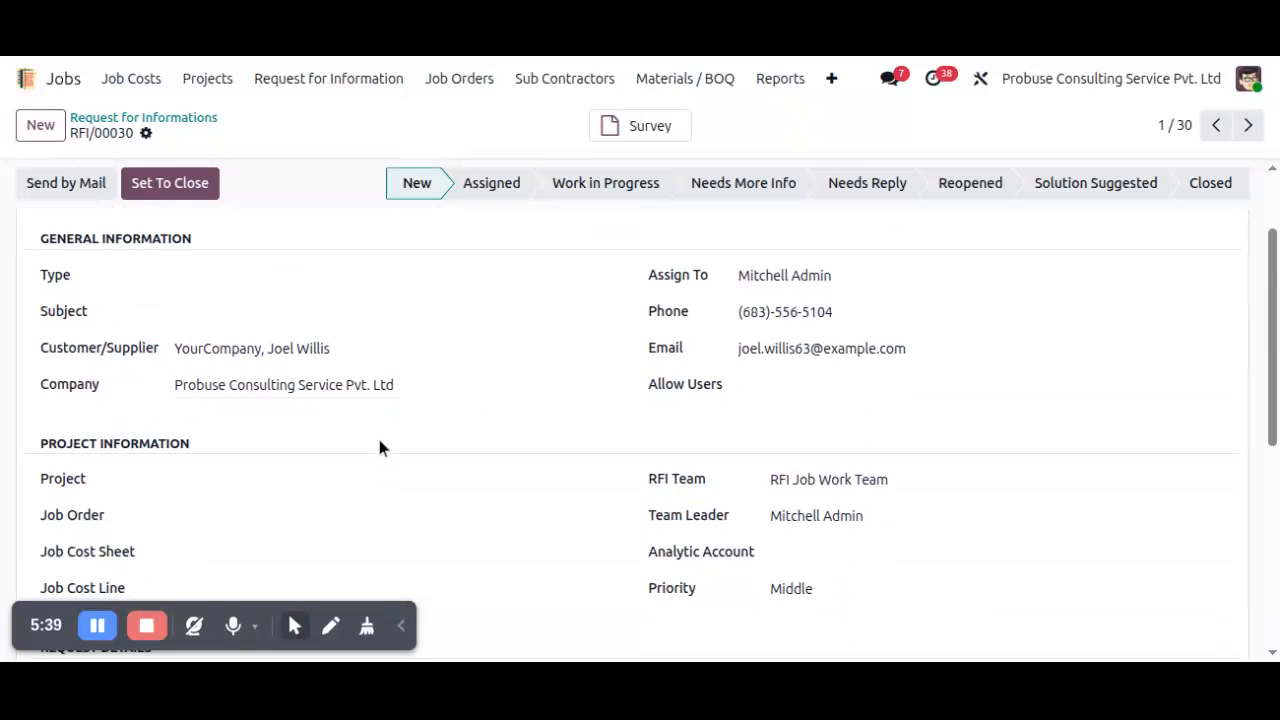
{"action": "scroll", "coordinate": [355, 445], "scroll_direction": "down", "scroll_amount": 2}
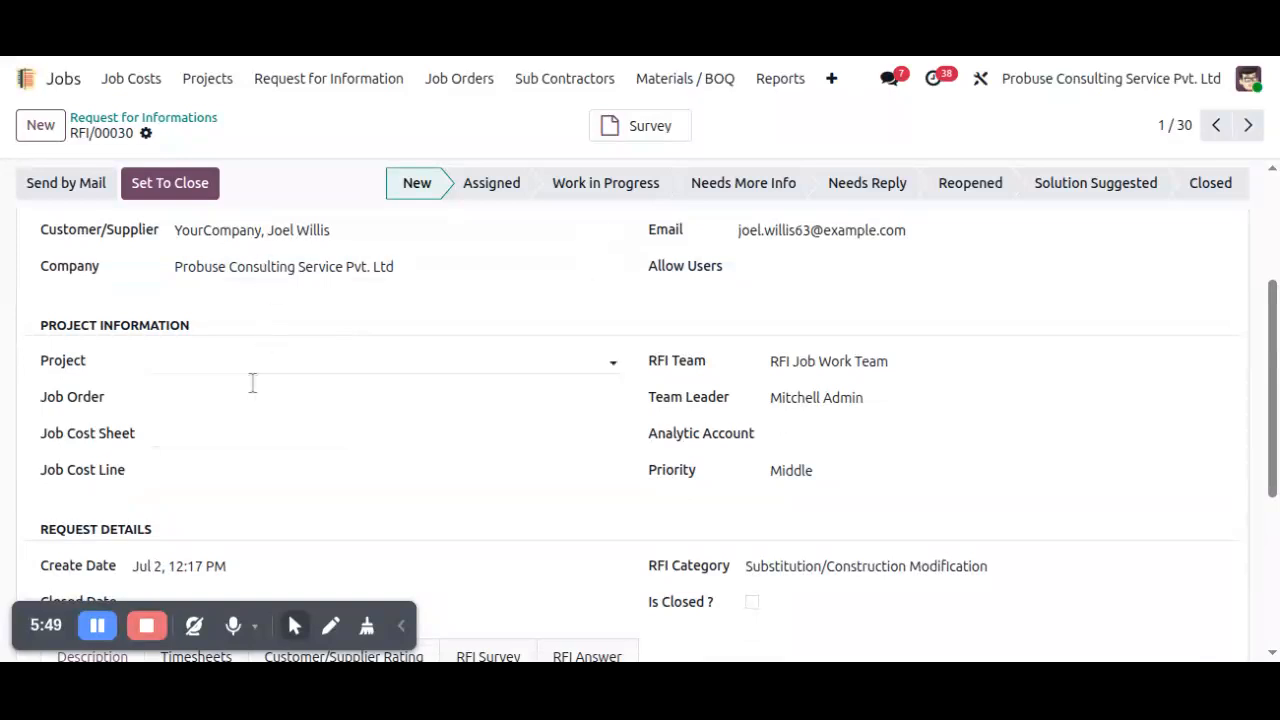
{"action": "left_click", "coordinate": [247, 360]}
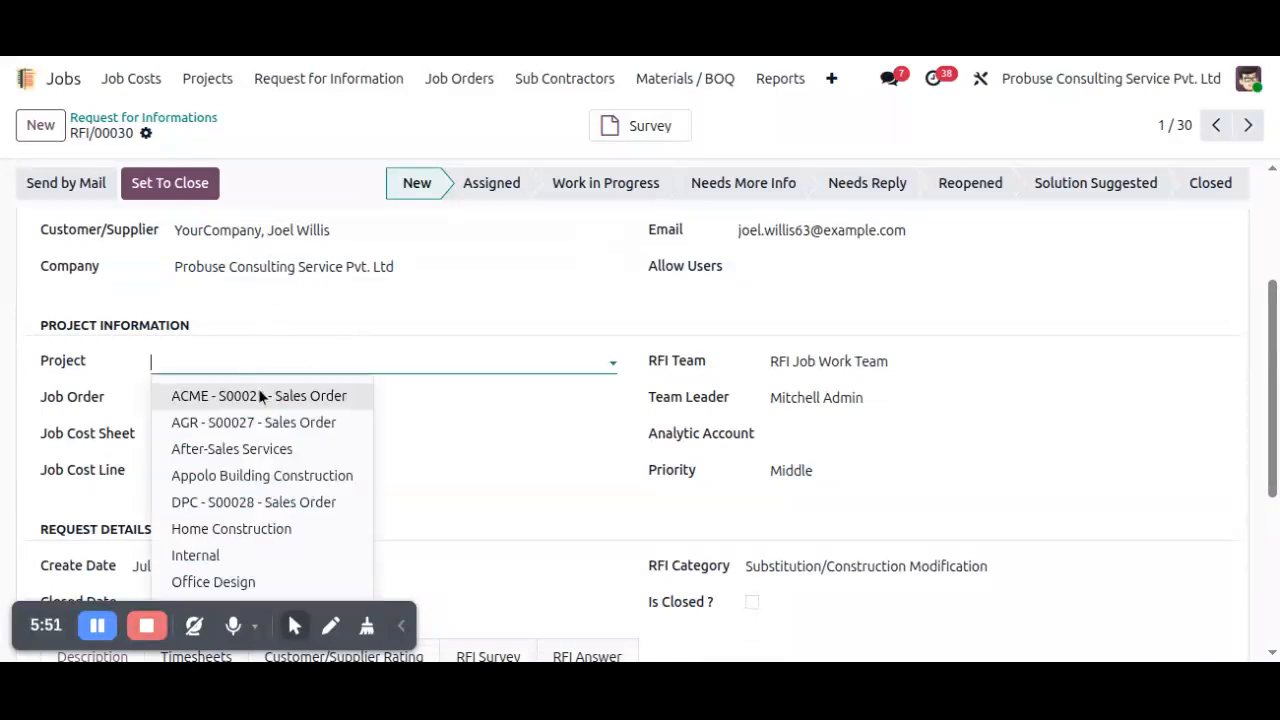
{"action": "left_click", "coordinate": [271, 473]}
{"action": "left_click", "coordinate": [263, 403]}
{"action": "type", "text": "Clarification on Concrete Mix Design"}
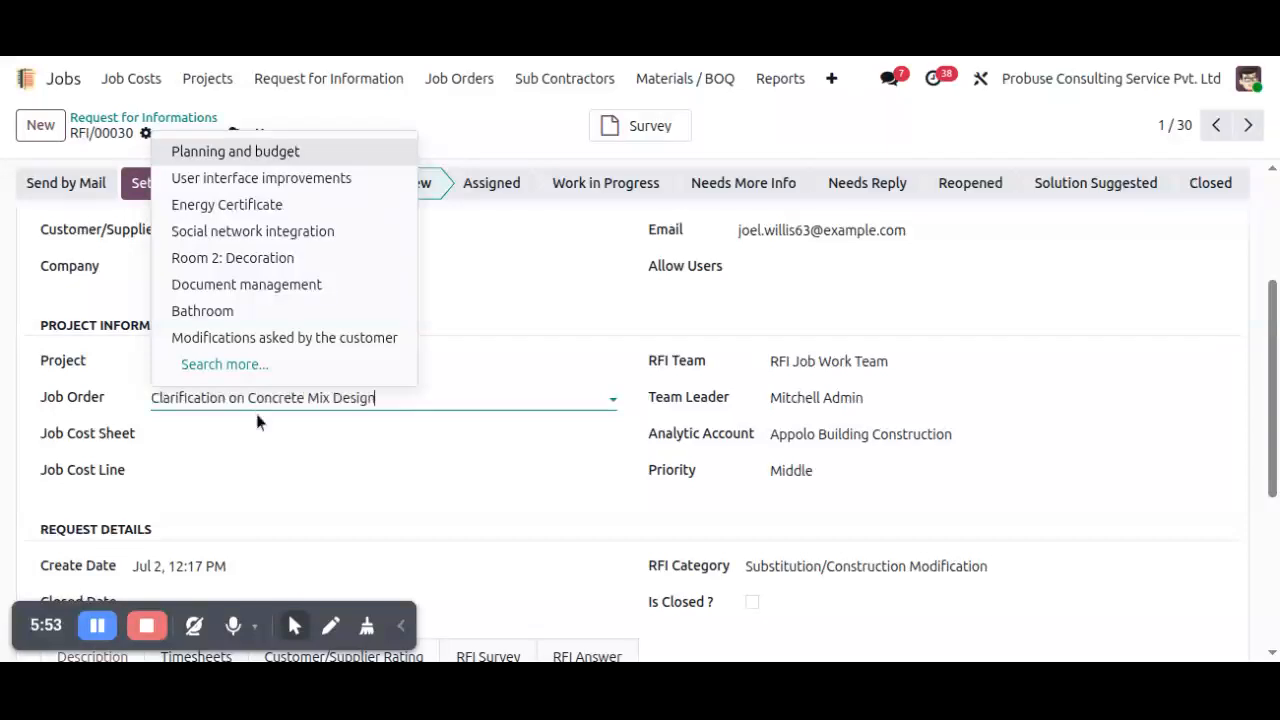
{"action": "key", "text": "BackSpace"}
{"action": "key", "text": "BackSpace"}
{"action": "key", "text": "BackSpace"}
{"action": "key", "text": "BackSpace"}
{"action": "key", "text": "BackSpace"}
{"action": "key", "text": "BackSpace"}
{"action": "key", "text": "BackSpace"}
{"action": "key", "text": "BackSpace"}
{"action": "key", "text": "BackSpace"}
{"action": "key", "text": "BackSpace"}
{"action": "key", "text": "BackSpace"}
{"action": "key", "text": "BackSpace"}
{"action": "key", "text": "BackSpace"}
{"action": "key", "text": "BackSpace"}
{"action": "key", "text": "BackSpace"}
{"action": "key", "text": "BackSpace"}
{"action": "key", "text": "BackSpace"}
{"action": "key", "text": "BackSpace"}
{"action": "key", "text": "BackSpace"}
{"action": "key", "text": "BackSpace"}
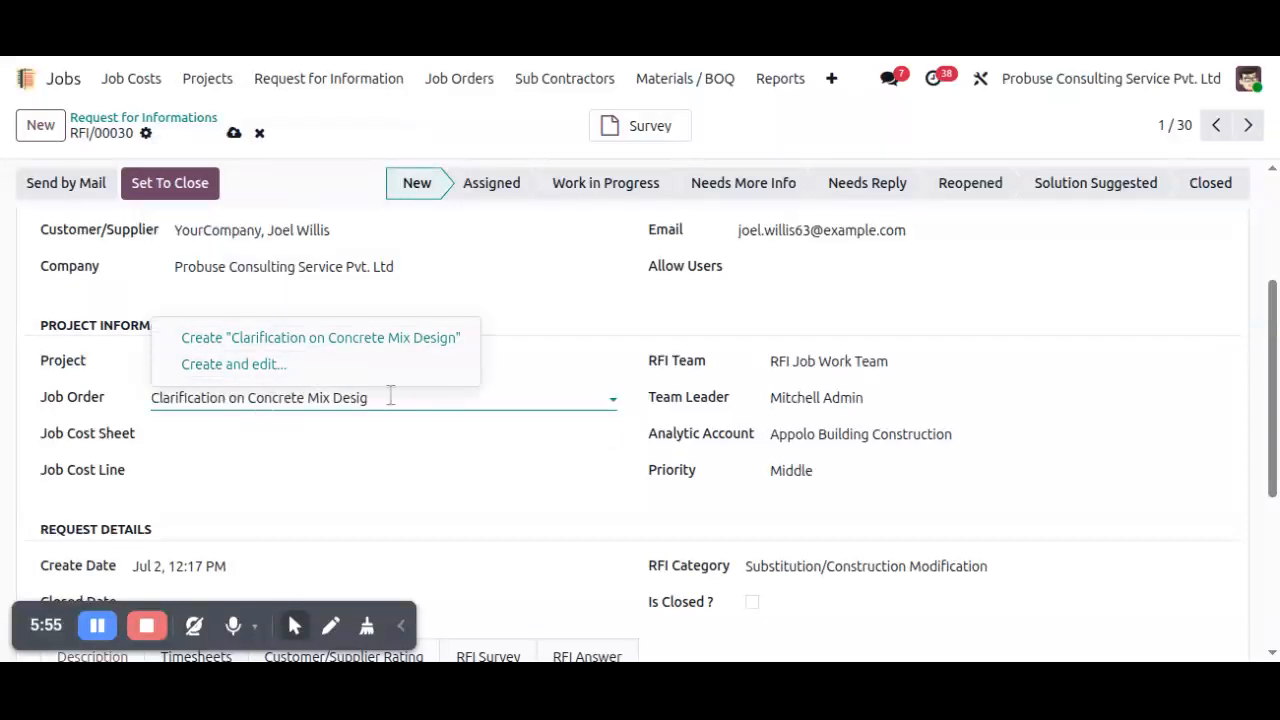
{"action": "key", "text": "BackSpace"}
{"action": "key", "text": "BackSpace"}
{"action": "key", "text": "BackSpace"}
{"action": "key", "text": "BackSpace"}
{"action": "key", "text": "BackSpace"}
{"action": "key", "text": "BackSpace"}
{"action": "key", "text": "BackSpace"}
{"action": "key", "text": "BackSpace"}
{"action": "key", "text": "BackSpace"}
{"action": "key", "text": "BackSpace"}
{"action": "key", "text": "BackSpace"}
{"action": "key", "text": "BackSpace"}
{"action": "key", "text": "BackSpace"}
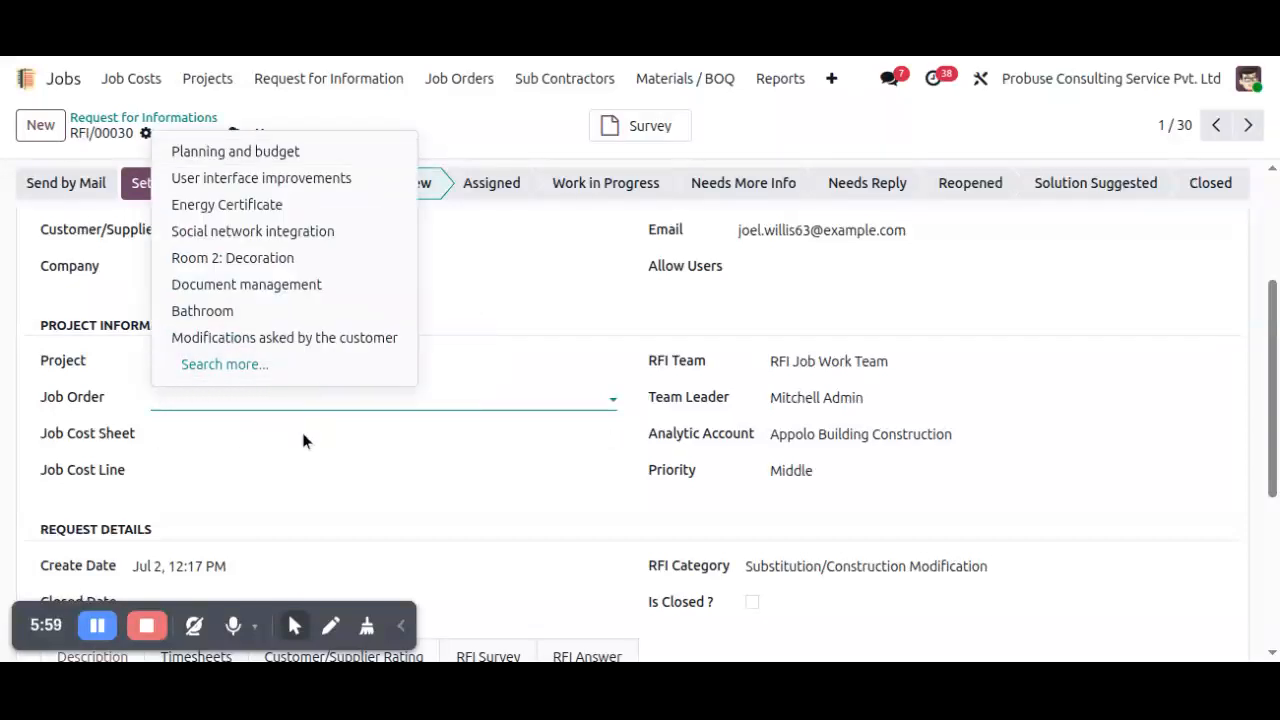
{"action": "left_click", "coordinate": [104, 635]}
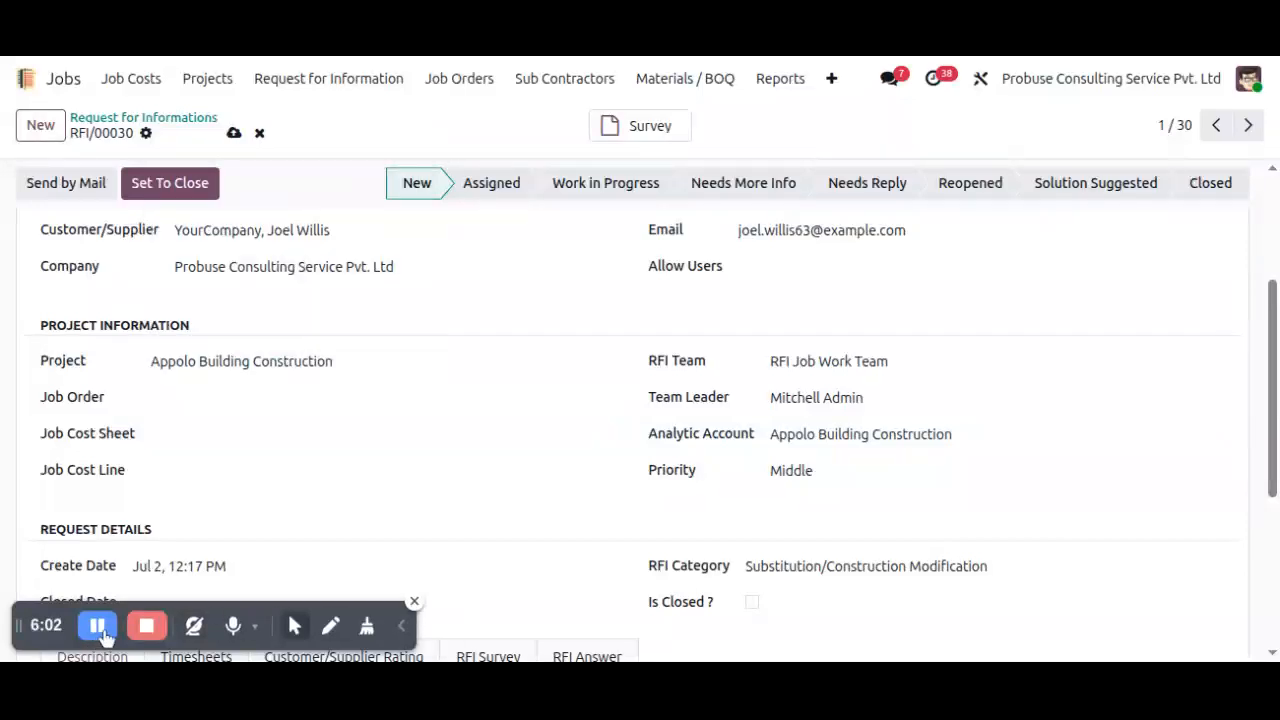
Set the request's Job Order to Structural Frame Construction.
{"action": "left_click", "coordinate": [226, 402]}
{"action": "type", "text": "Structural Frame Construction"}
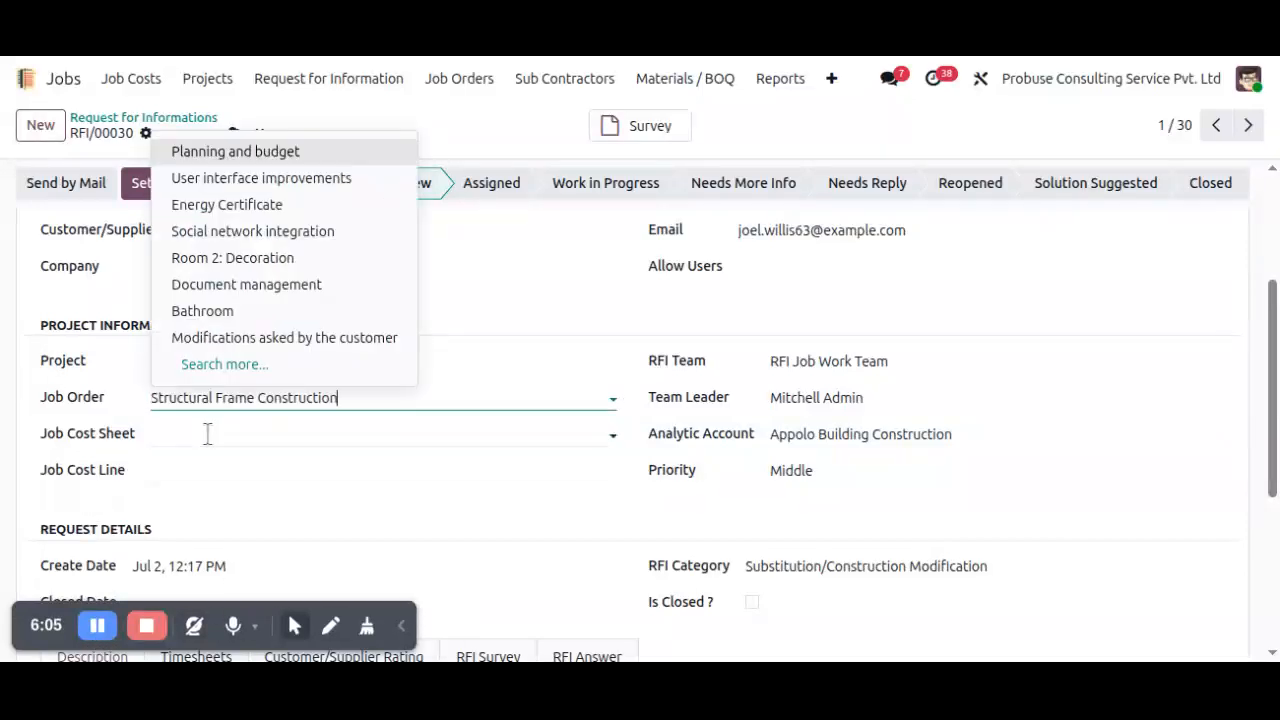
{"action": "left_click", "coordinate": [278, 285]}
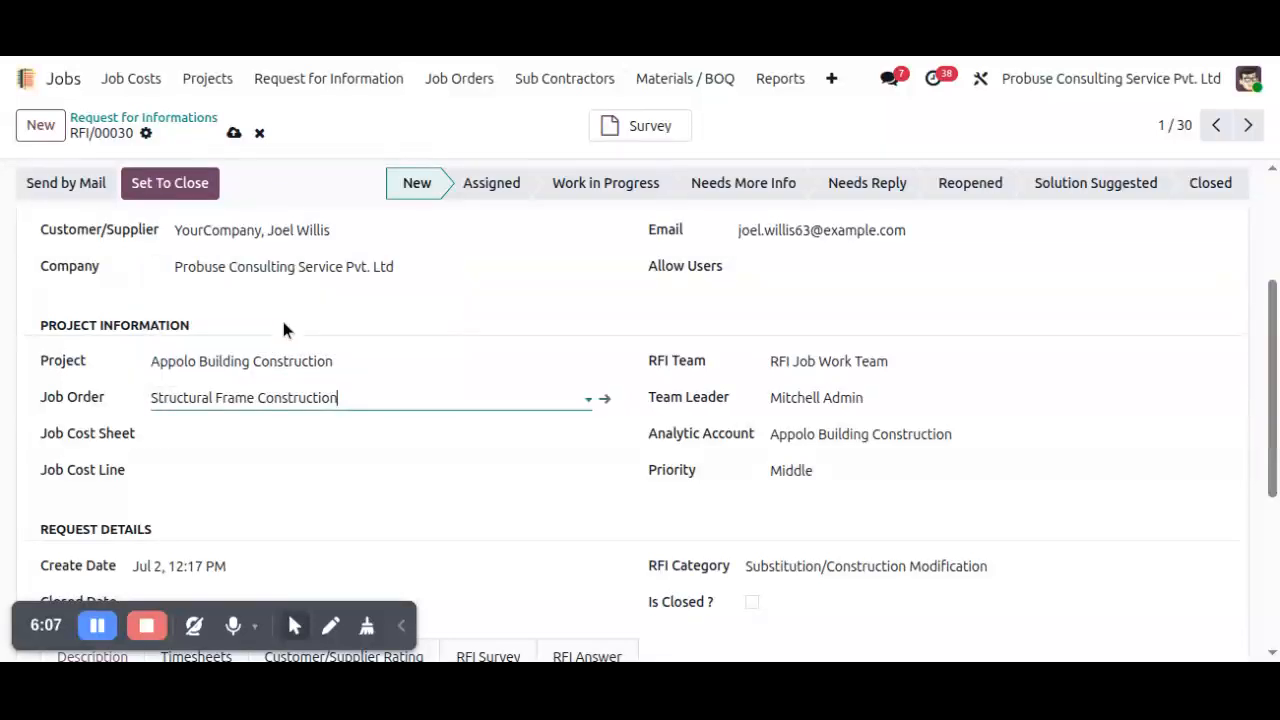
Set the Job Cost Sheet to COST-SHEET/00001 and the Job Cost Line to Tiles on Floor, and check the request details.
{"action": "left_click", "coordinate": [263, 428]}
{"action": "left_click", "coordinate": [247, 468]}
{"action": "left_click", "coordinate": [246, 471]}
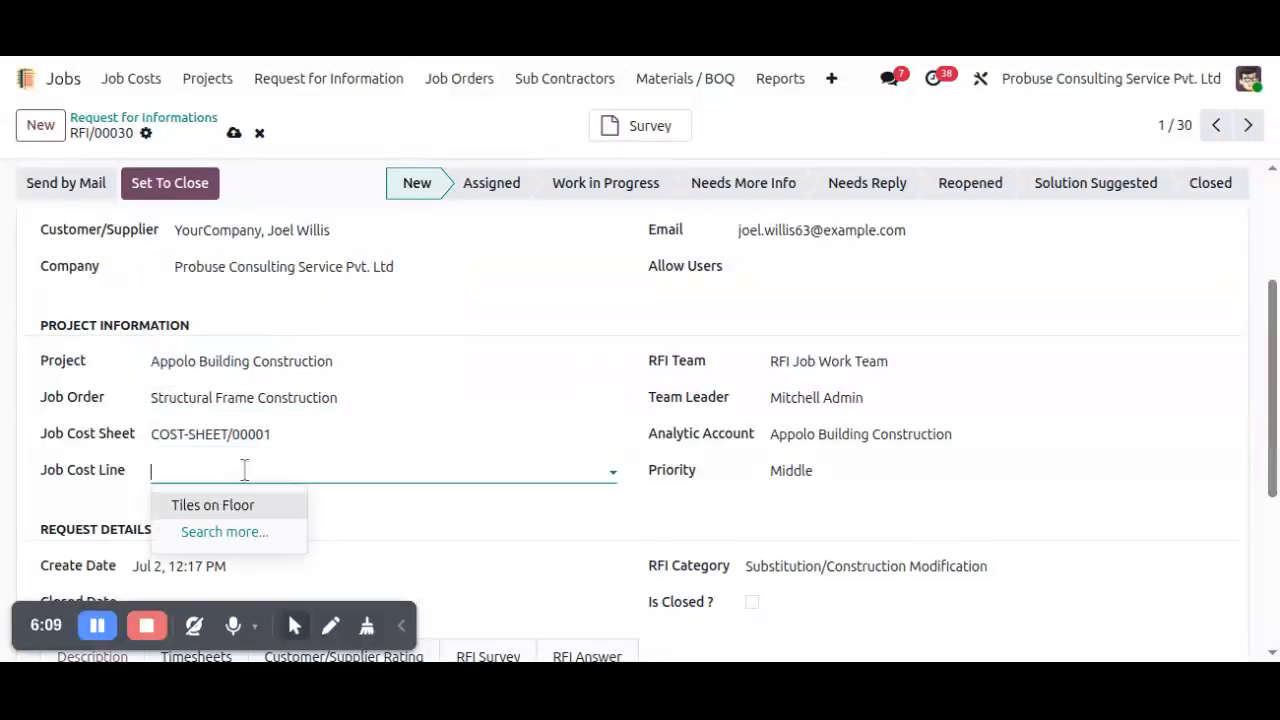
{"action": "left_click", "coordinate": [249, 503]}
{"action": "scroll", "coordinate": [828, 491], "scroll_direction": "down", "scroll_amount": 3}
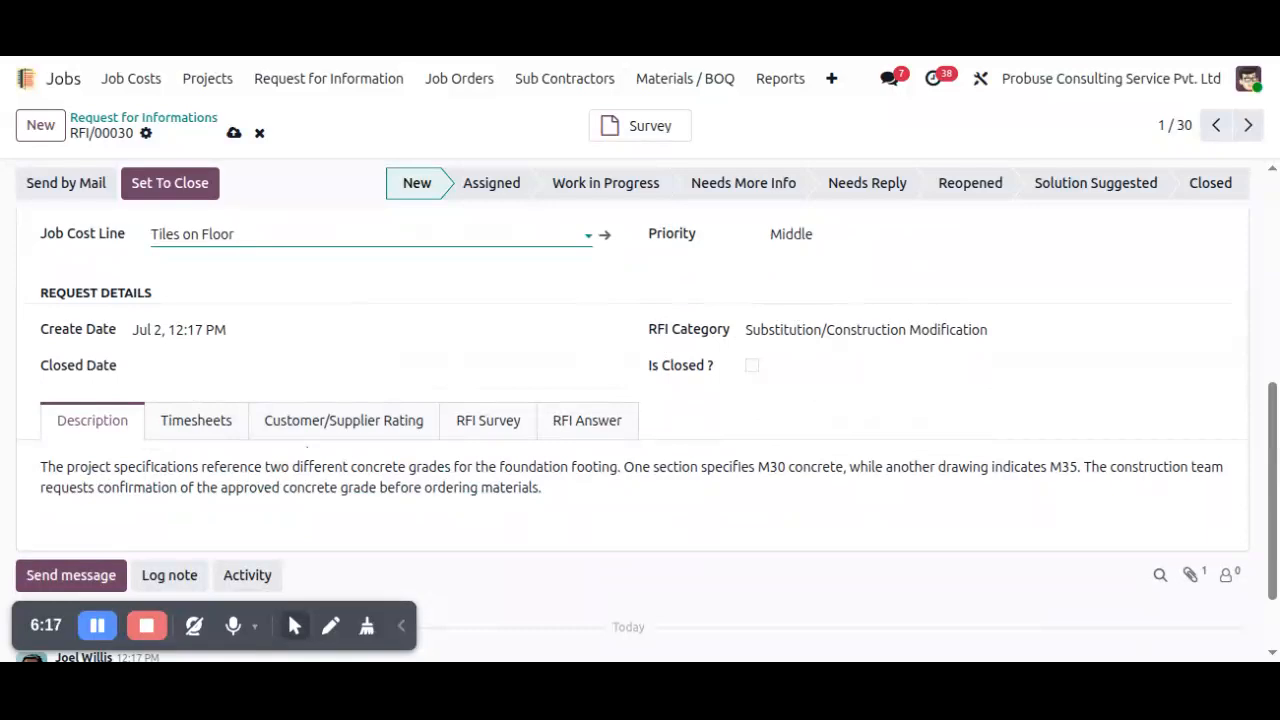
{"action": "scroll", "coordinate": [420, 460], "scroll_direction": "up", "scroll_amount": 4}
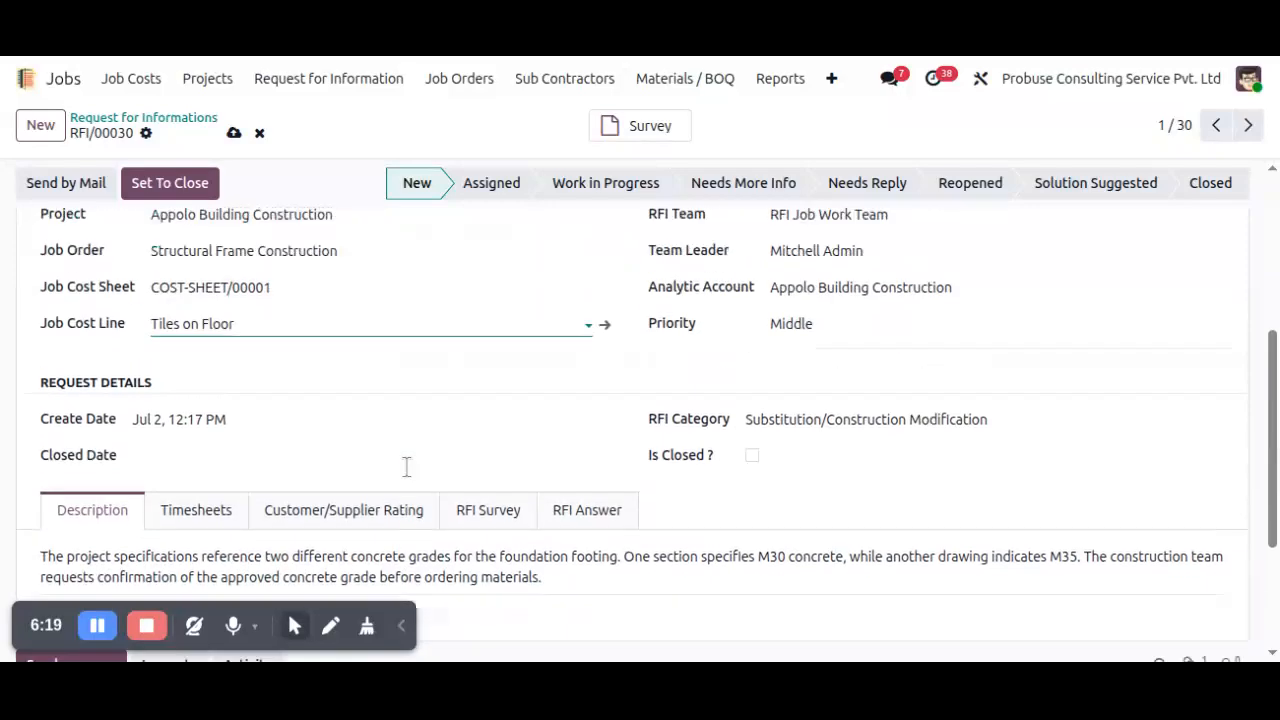
Add the requesting customer and the administrator to the request's Allow Users.
{"action": "left_click", "coordinate": [823, 382]}
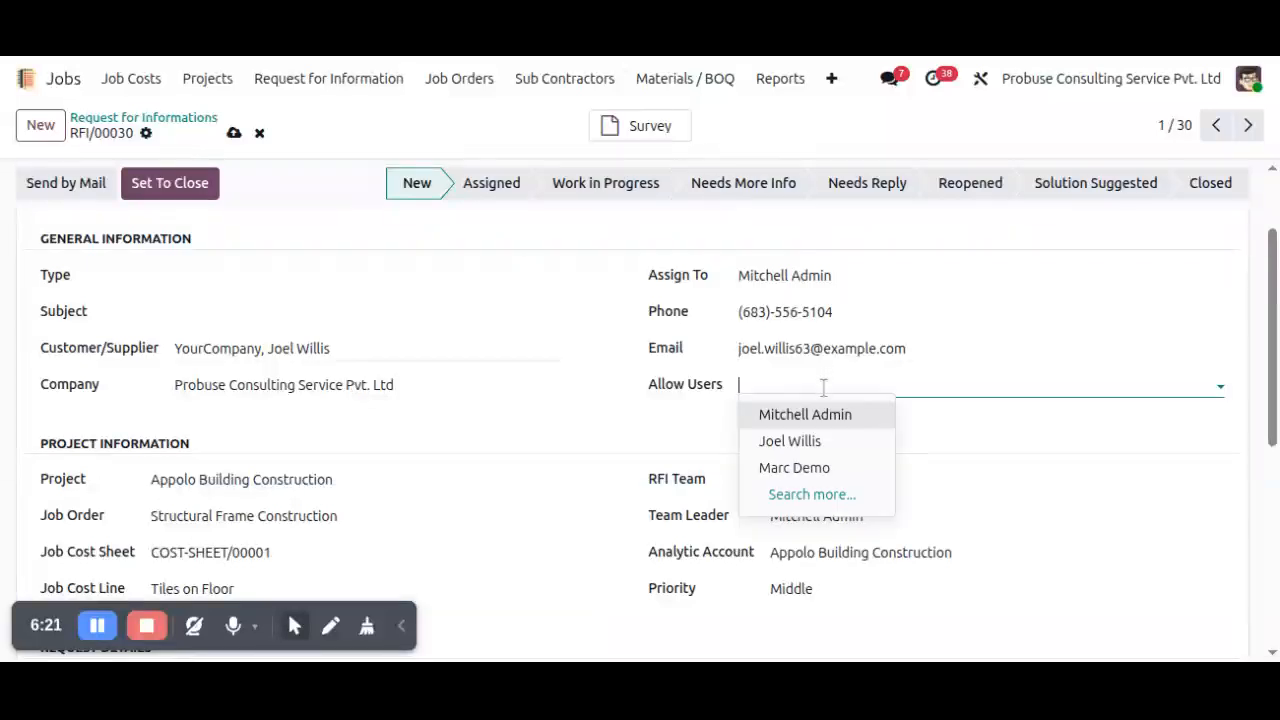
{"action": "left_click", "coordinate": [798, 443]}
{"action": "left_click", "coordinate": [892, 386]}
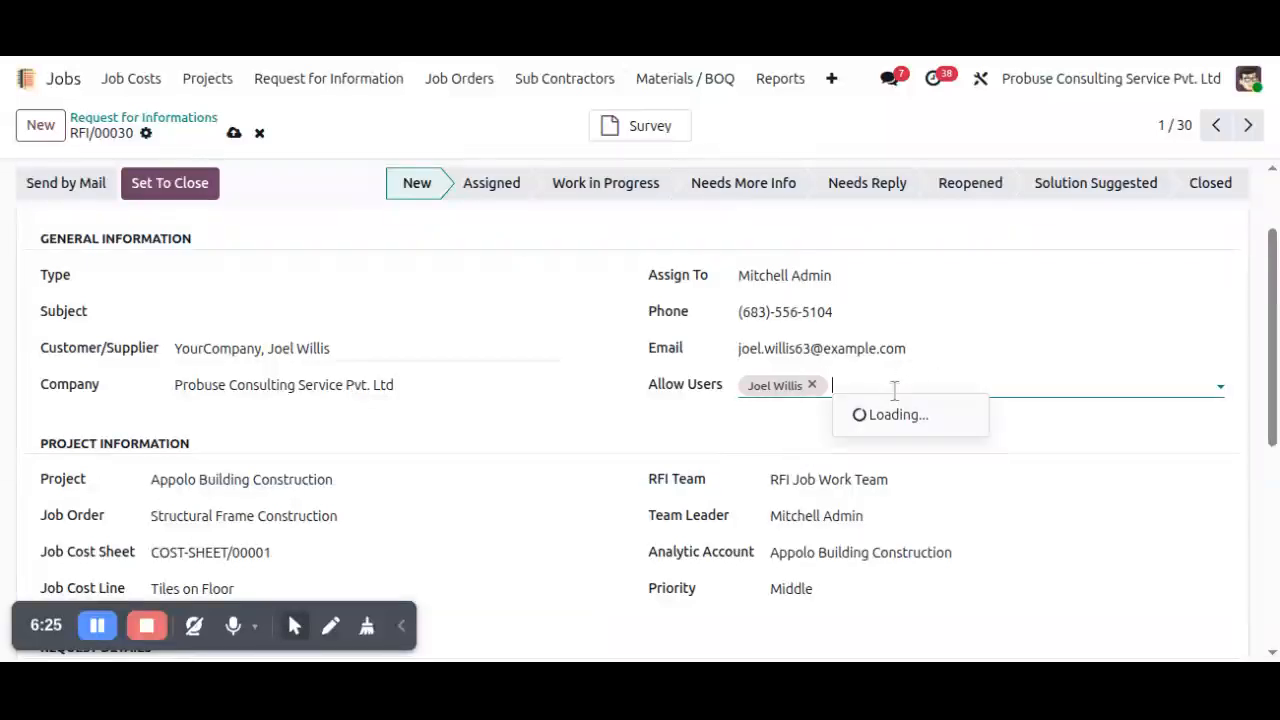
{"action": "left_click", "coordinate": [890, 416]}
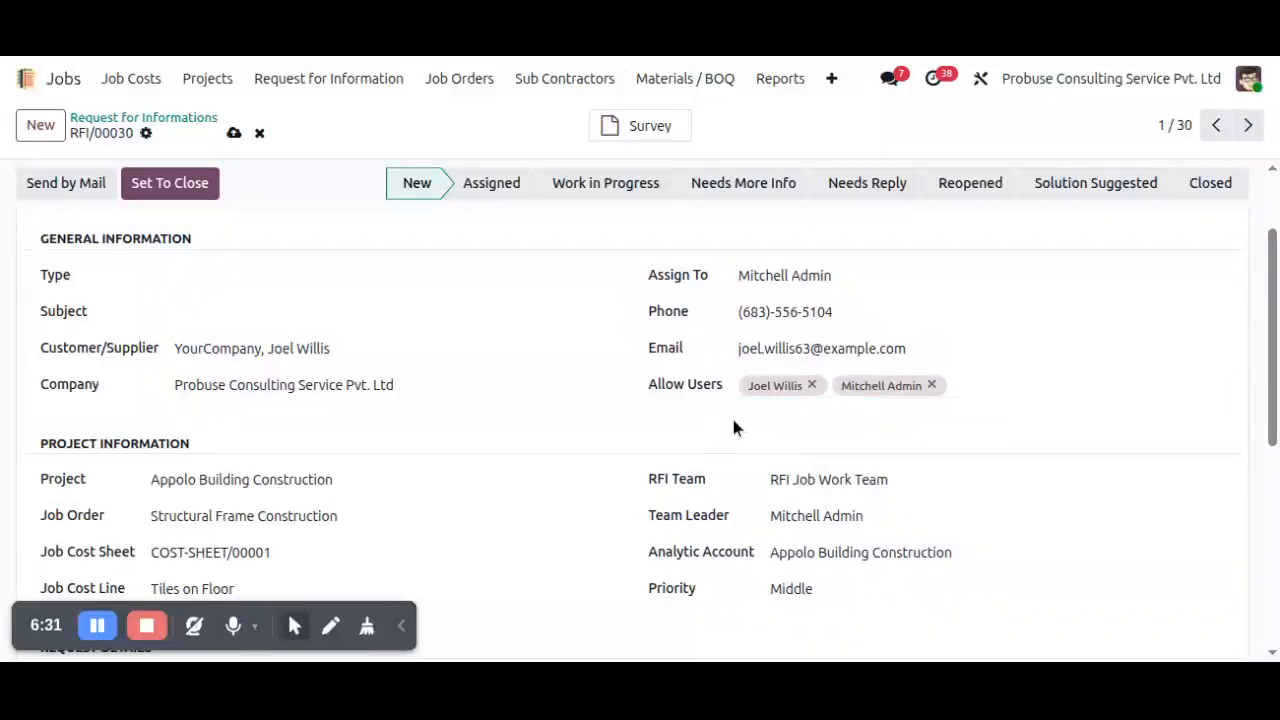
{"action": "scroll", "coordinate": [700, 390], "scroll_direction": "up", "scroll_amount": 2}
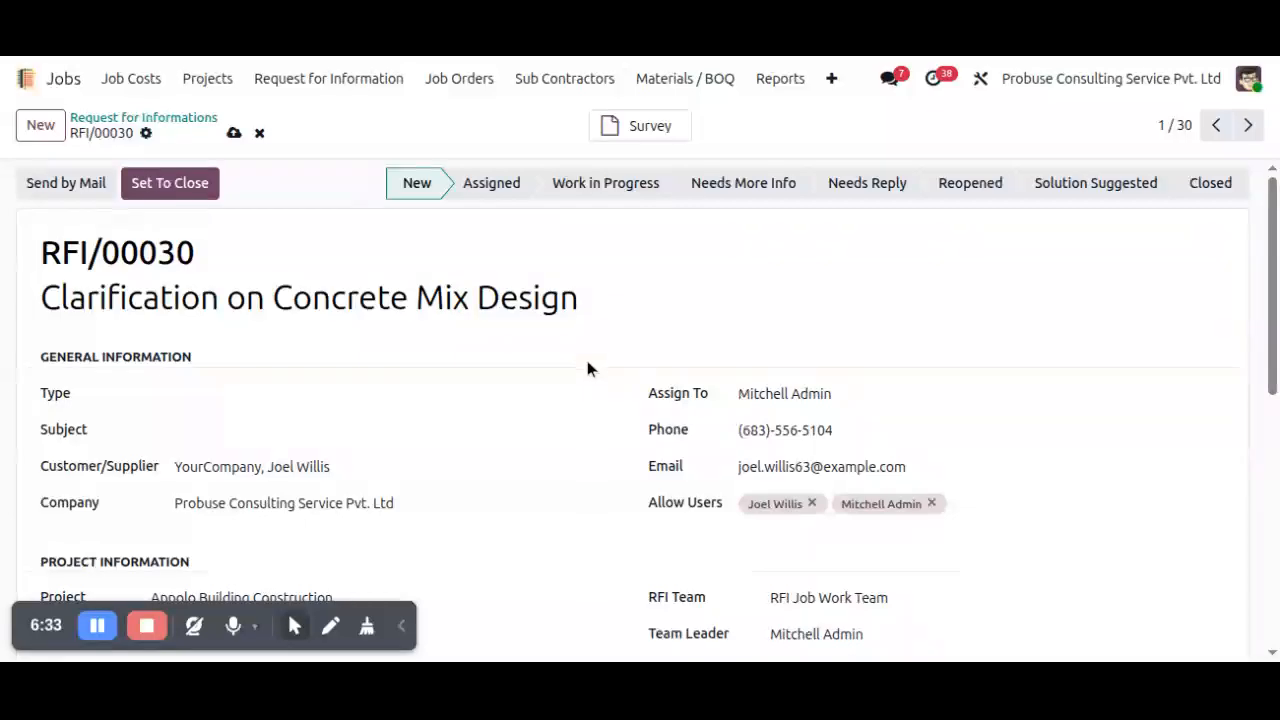
Set the request's Closed Date to 07/30/2026 12:00 PM, check the entered details, and save the record.
{"action": "scroll", "coordinate": [600, 363], "scroll_direction": "down", "scroll_amount": 2}
{"action": "scroll", "coordinate": [613, 369], "scroll_direction": "down", "scroll_amount": 3}
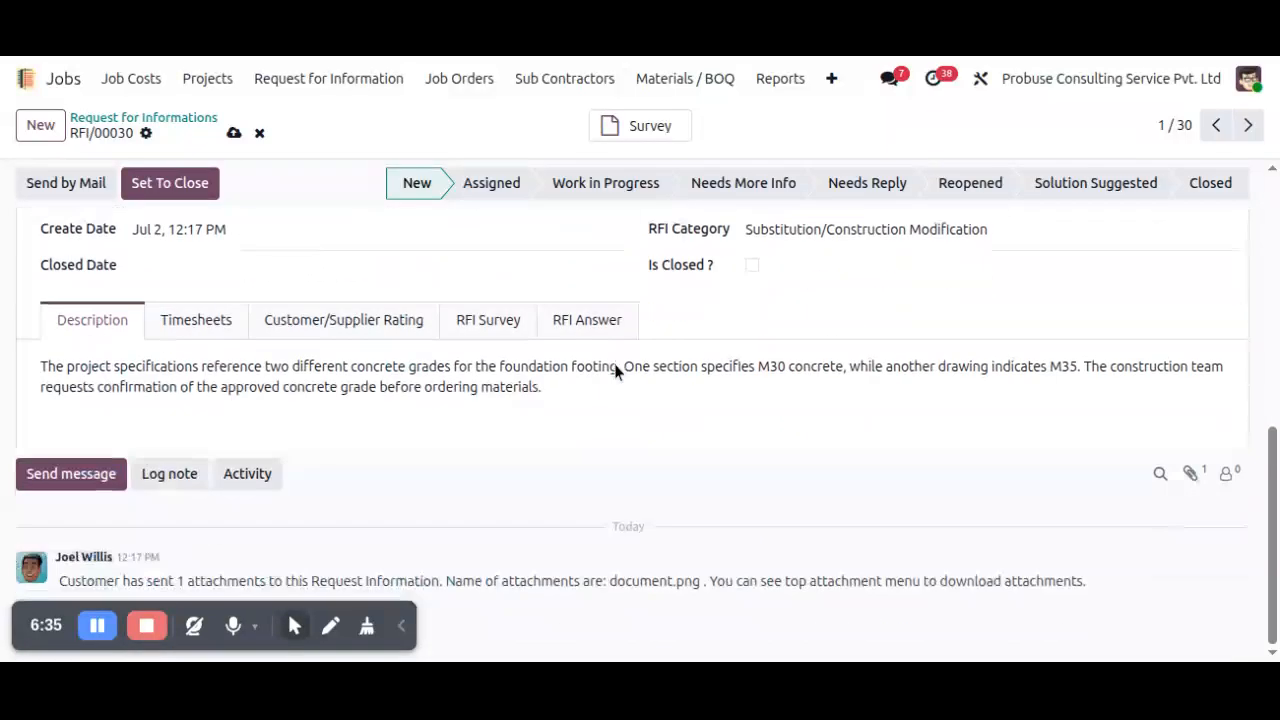
{"action": "left_click", "coordinate": [288, 268]}
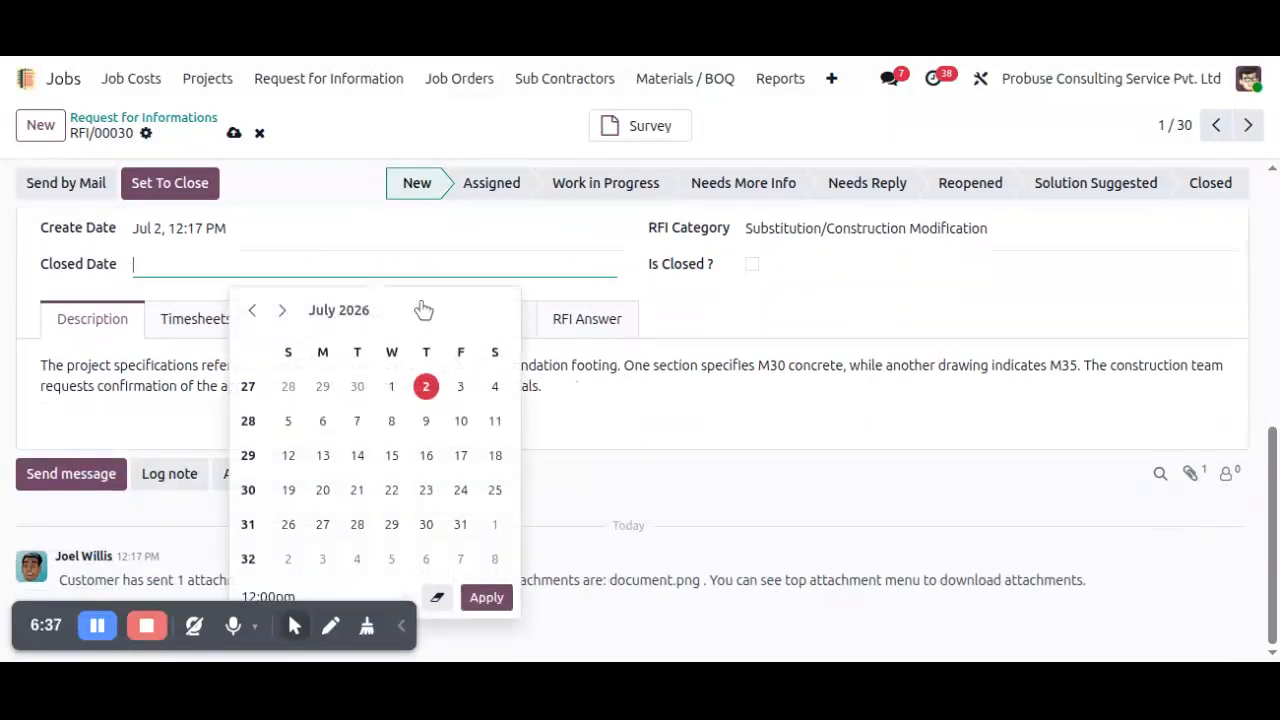
{"action": "left_click", "coordinate": [426, 524]}
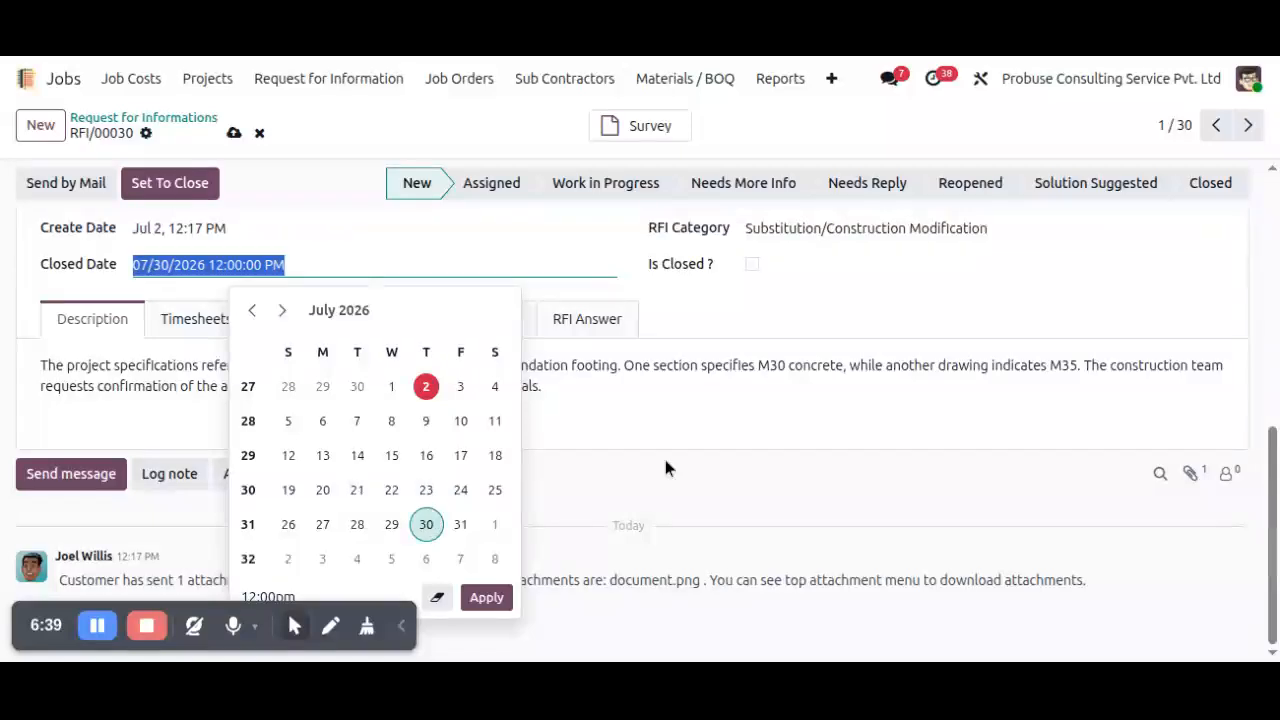
{"action": "left_click", "coordinate": [850, 375]}
{"action": "scroll", "coordinate": [866, 349], "scroll_direction": "up", "scroll_amount": 5}
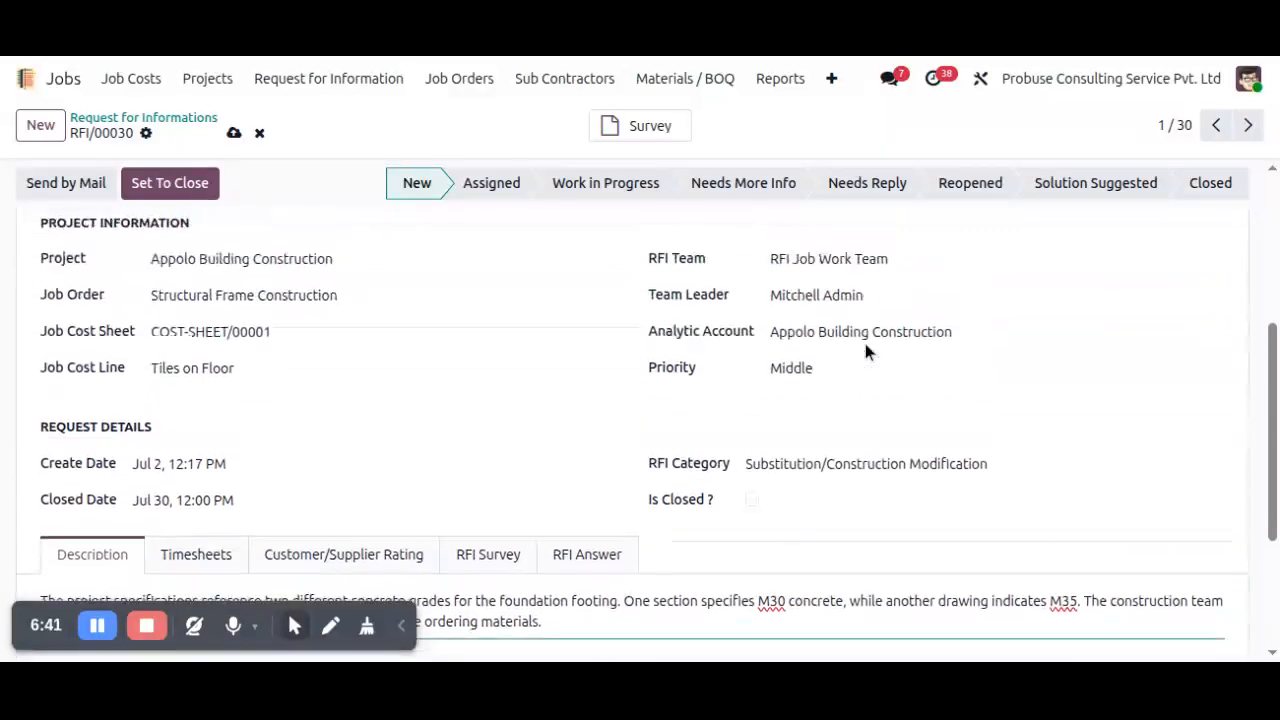
{"action": "scroll", "coordinate": [906, 331], "scroll_direction": "up", "scroll_amount": 3}
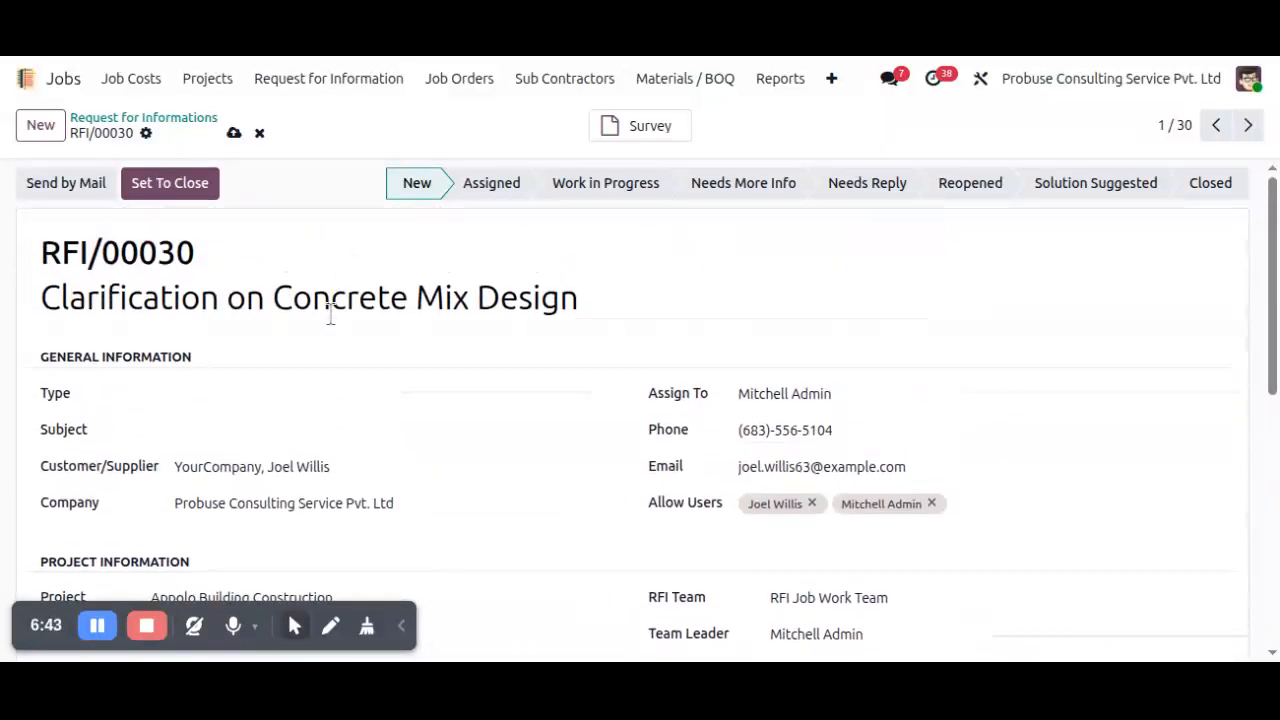
{"action": "scroll", "coordinate": [397, 310], "scroll_direction": "down", "scroll_amount": 3}
{"action": "left_click", "coordinate": [234, 133]}
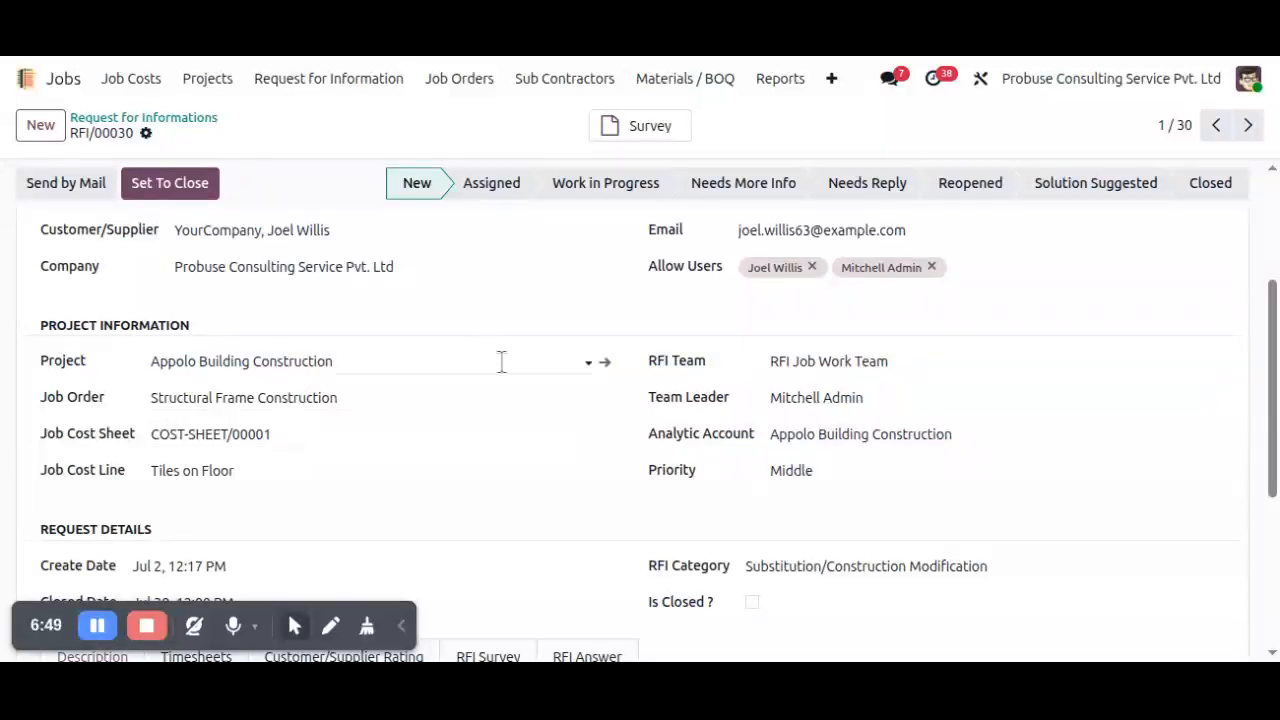
Advance the request's stage to Assigned and, after reviewing its details, to Work in Progress.
{"action": "left_click", "coordinate": [501, 189]}
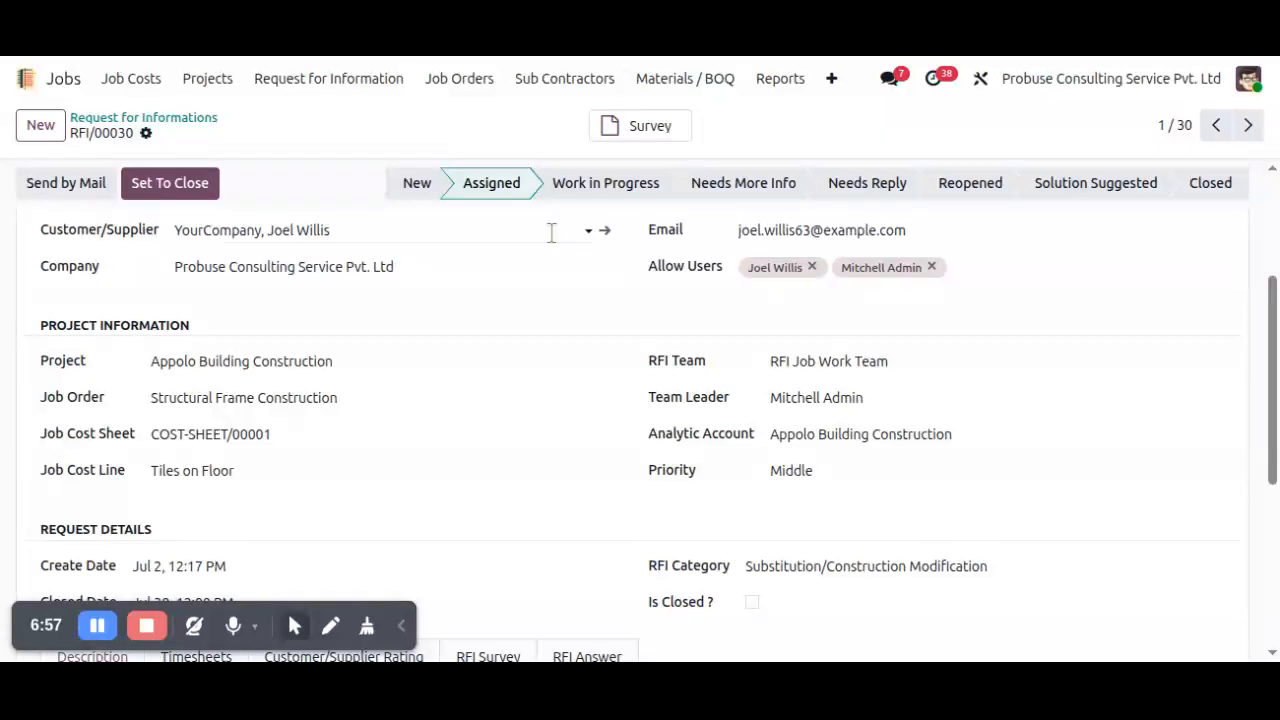
{"action": "scroll", "coordinate": [553, 261], "scroll_direction": "down", "scroll_amount": 1}
{"action": "scroll", "coordinate": [552, 262], "scroll_direction": "down", "scroll_amount": 2}
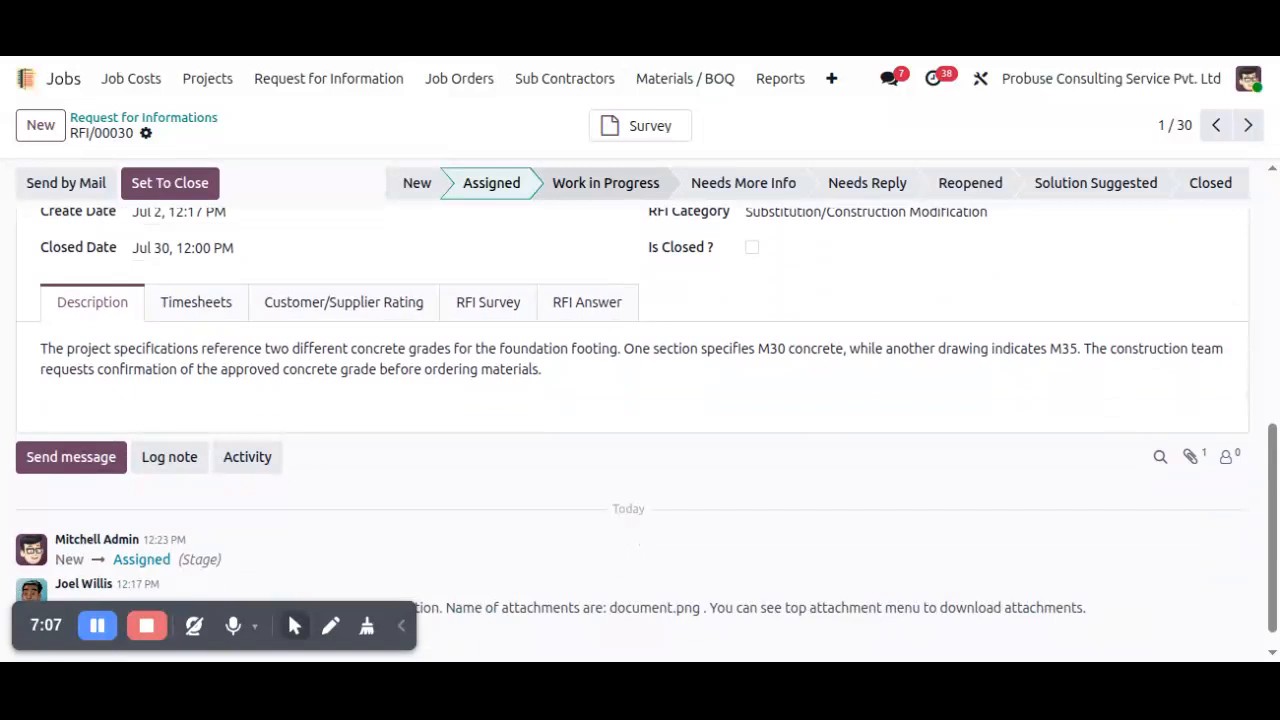
{"action": "left_click", "coordinate": [598, 190]}
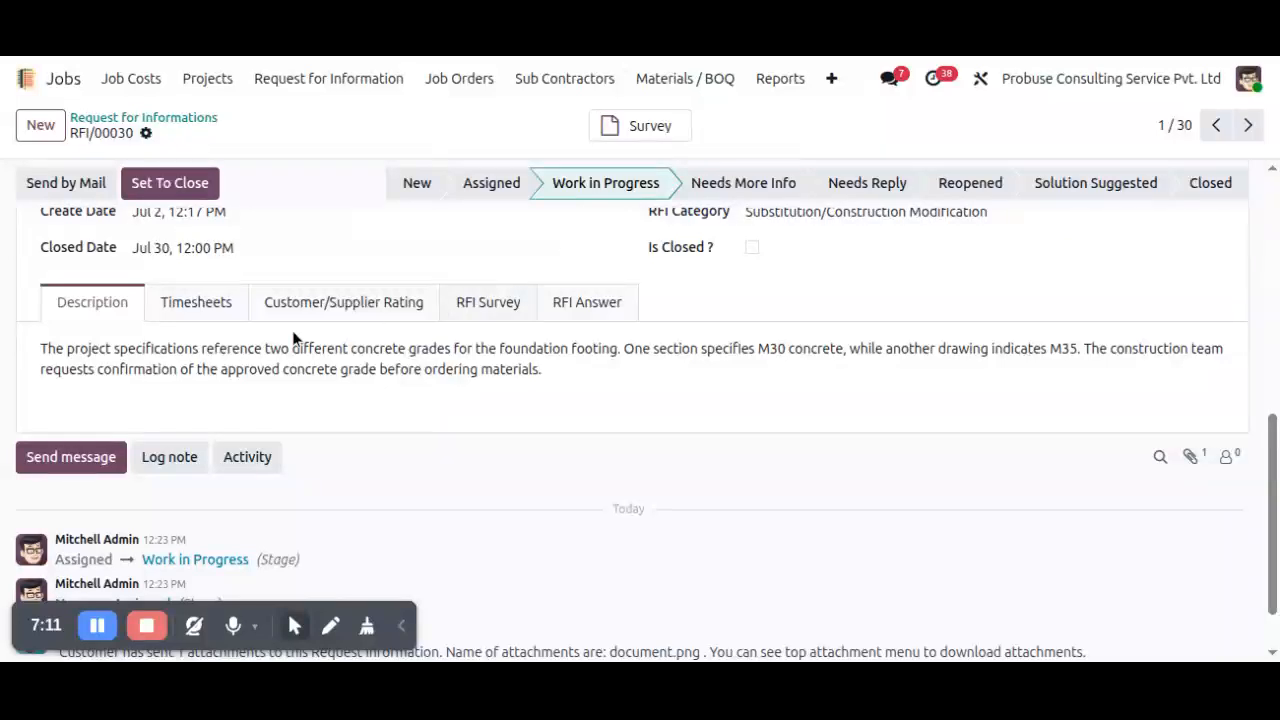
Add a timesheet line with cost center COST-SHEET/00001, cost line Tiles on Floor, and the technical work description ending in "structural revisions".
{"action": "left_click", "coordinate": [204, 310]}
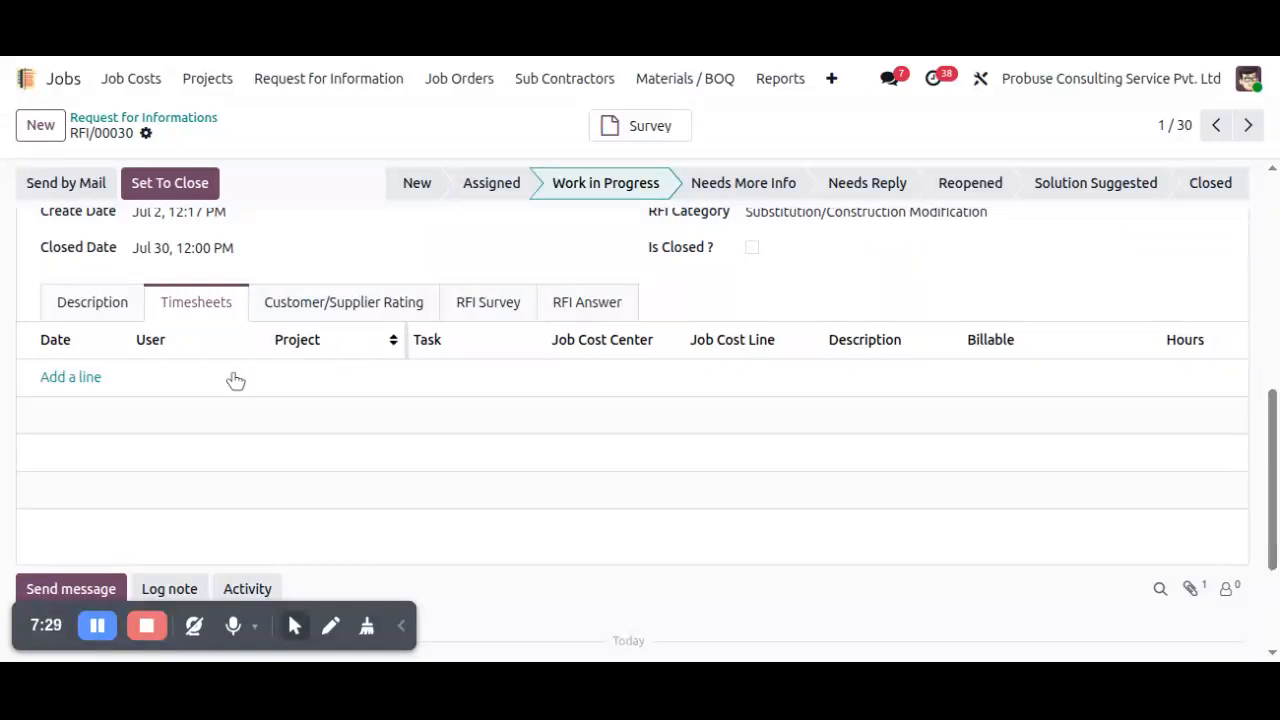
{"action": "left_click", "coordinate": [72, 378]}
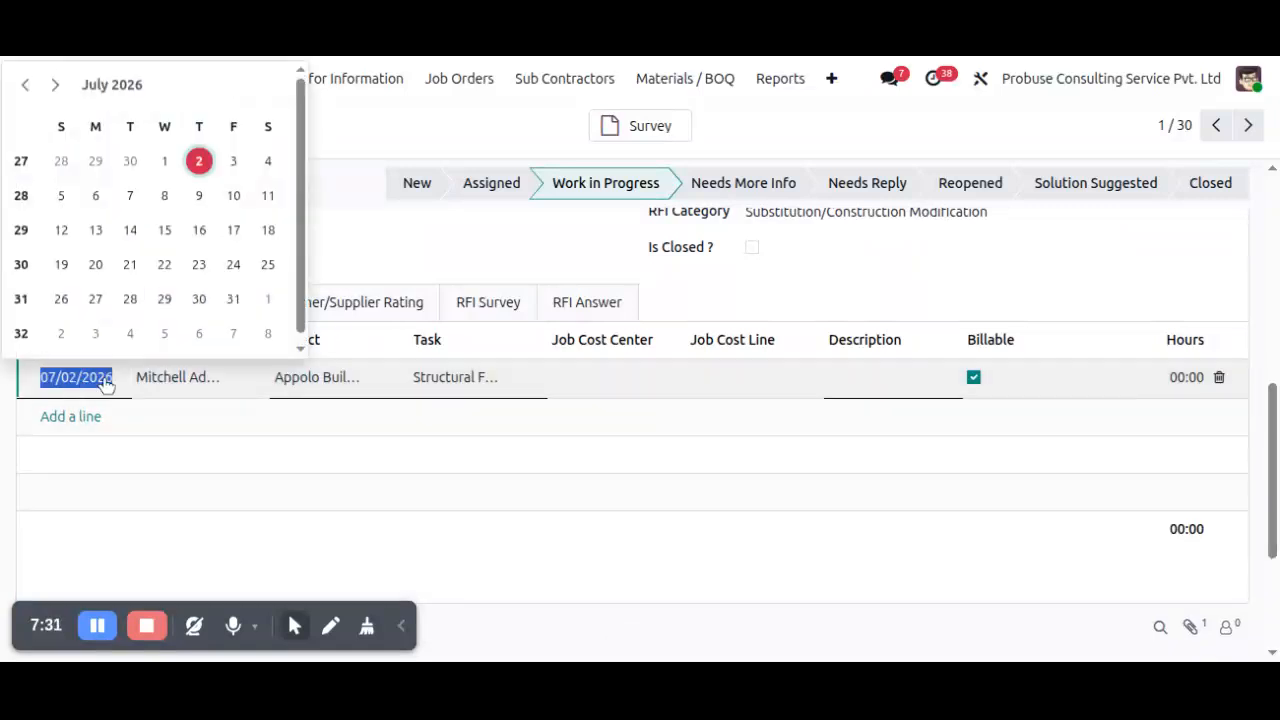
{"action": "left_click", "coordinate": [593, 377]}
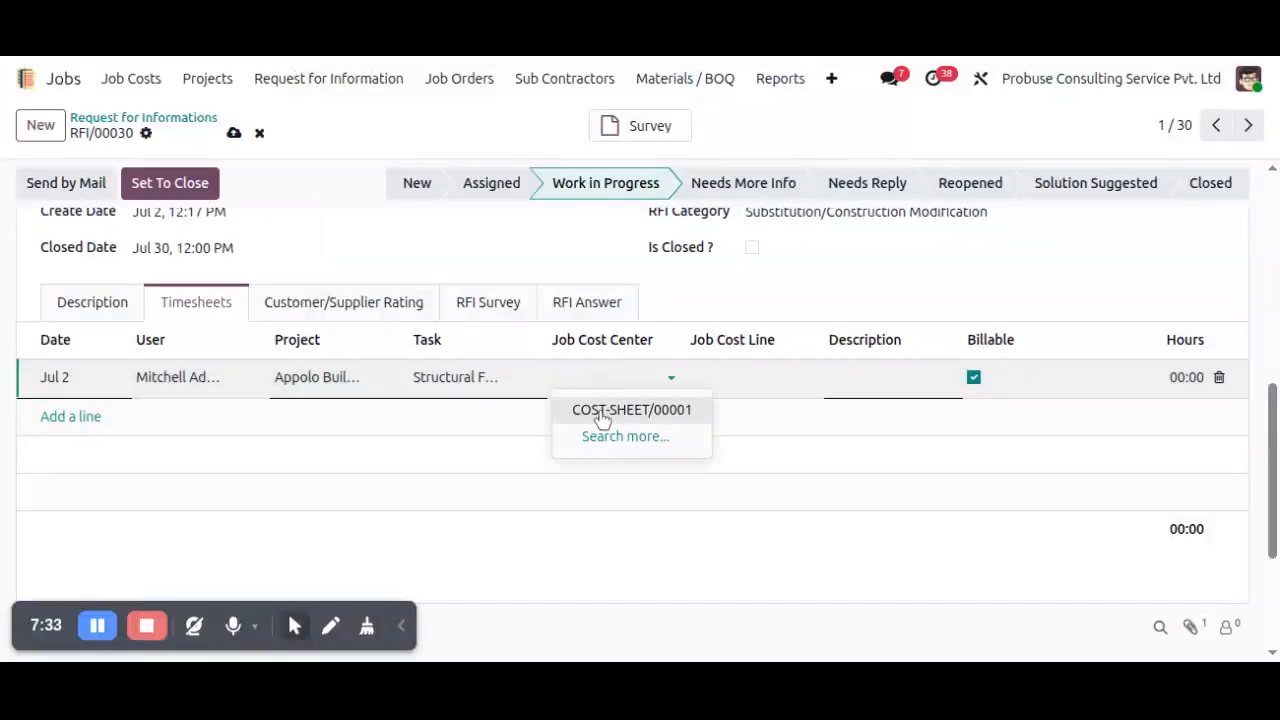
{"action": "left_click", "coordinate": [598, 410]}
{"action": "left_click", "coordinate": [728, 380]}
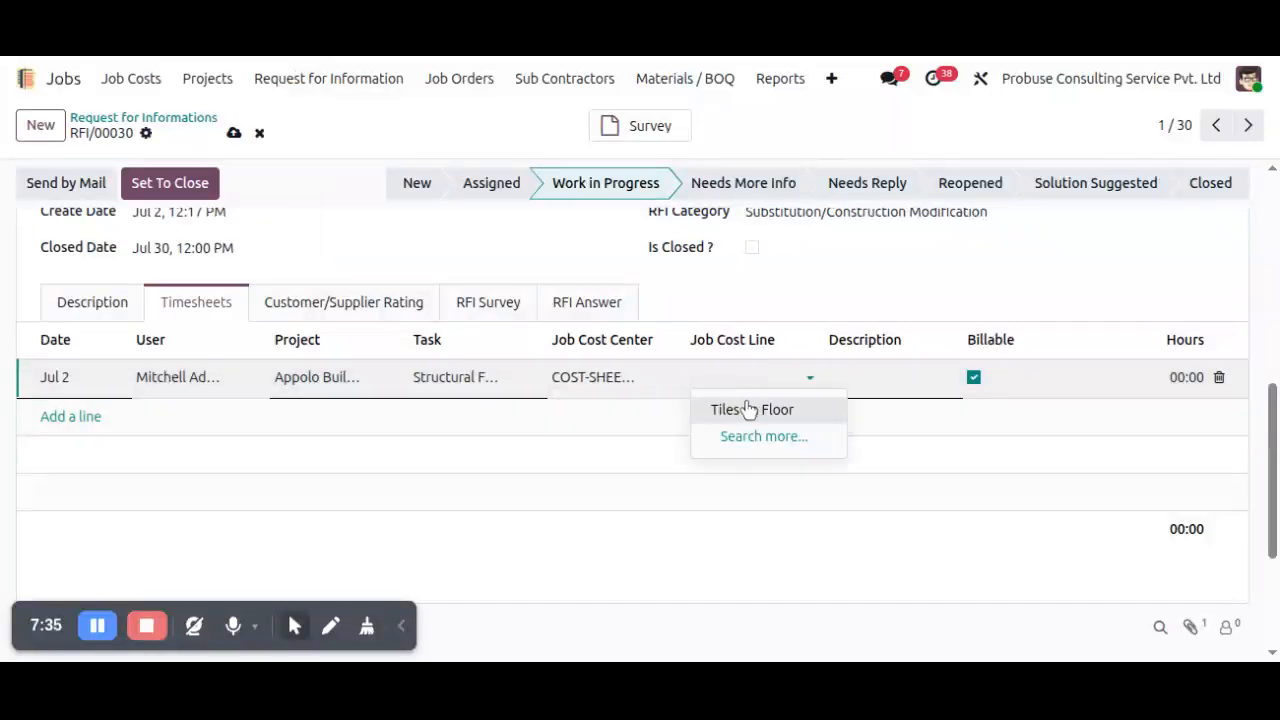
{"action": "left_click", "coordinate": [745, 412]}
{"action": "left_click", "coordinate": [894, 378]}
{"action": "key", "text": "alt"}
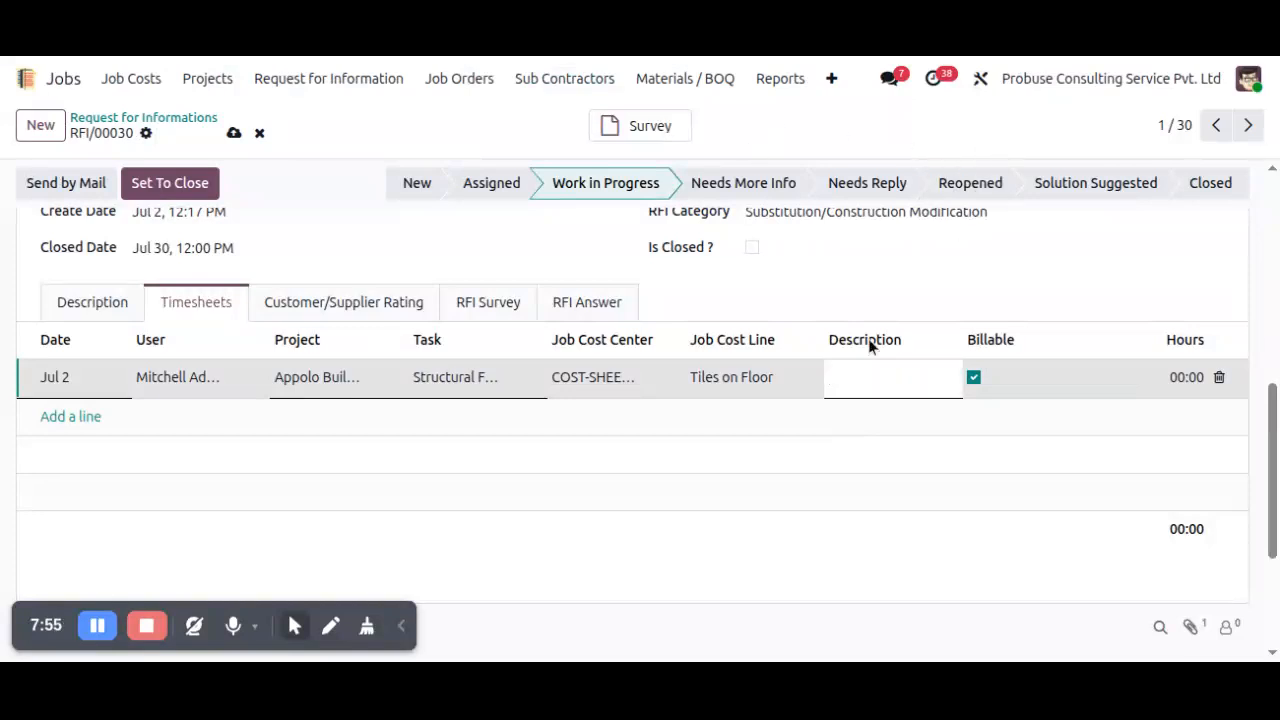
{"action": "left_click", "coordinate": [850, 386]}
{"action": "key", "text": "ctrl+v"}
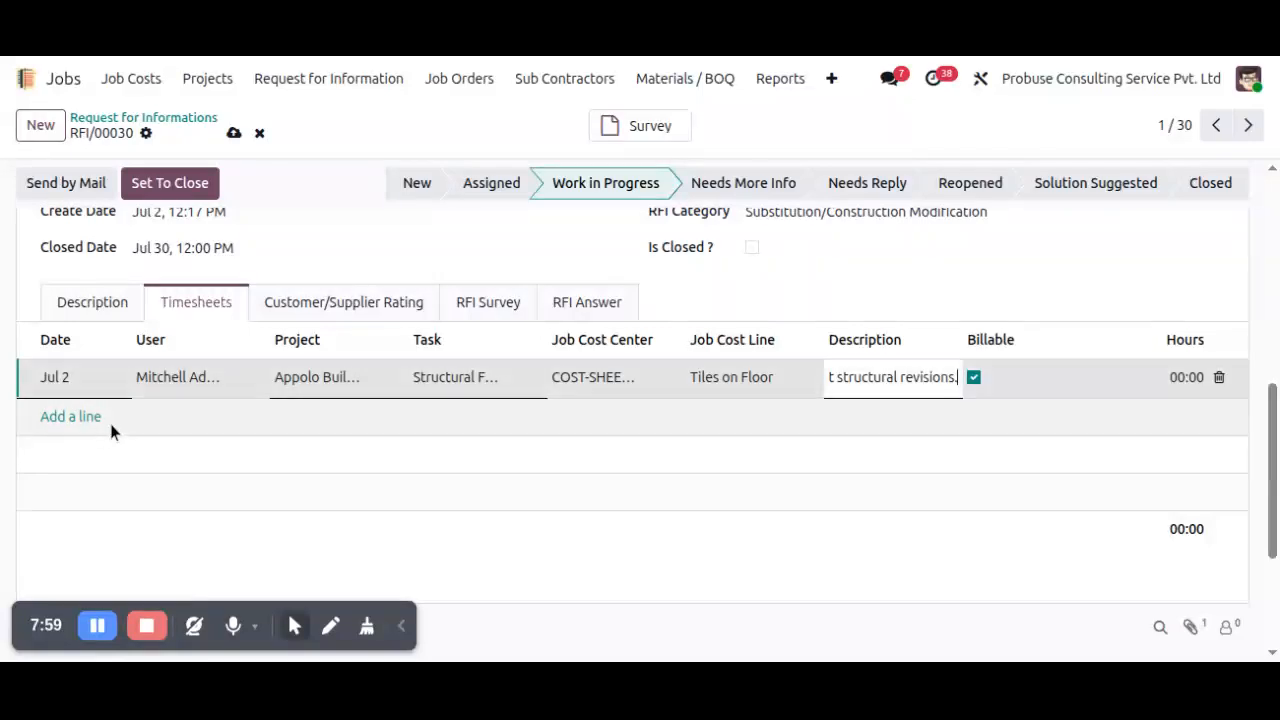
Add a second timesheet line with COST-SHEET/00001, Tiles on Floor, and the review description ending in "concrete grade".
{"action": "left_click", "coordinate": [72, 424]}
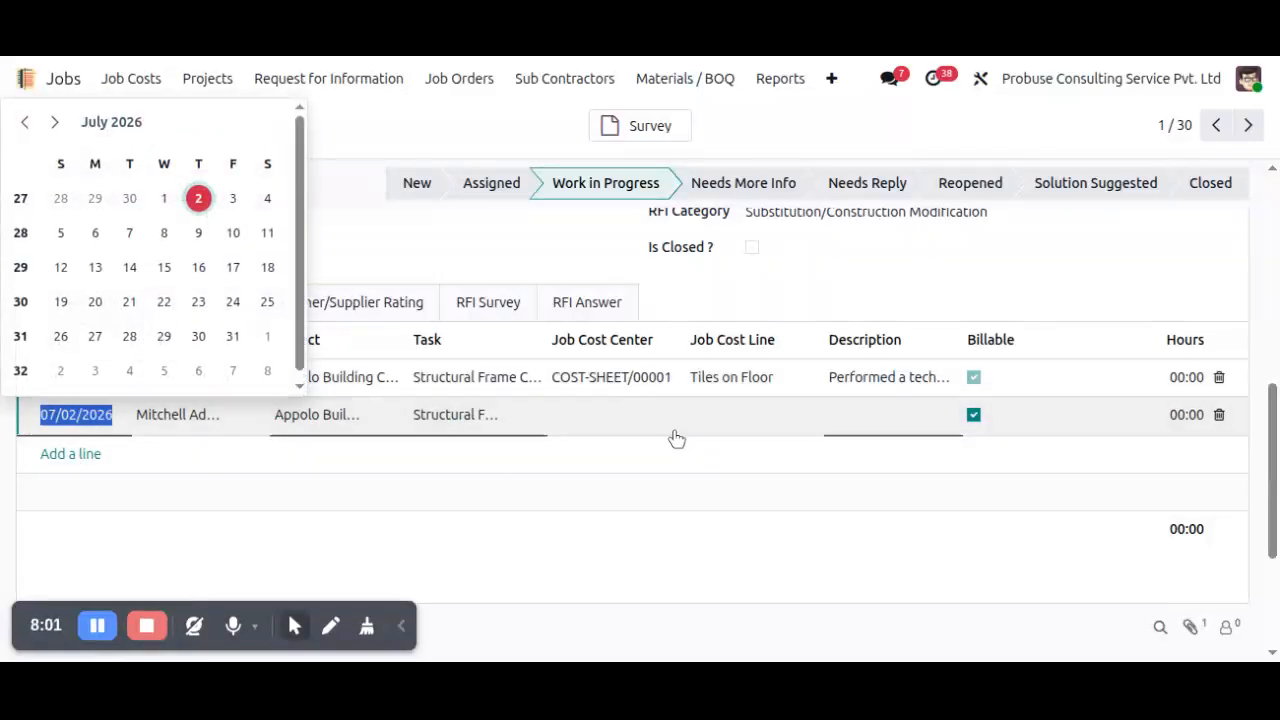
{"action": "left_click", "coordinate": [608, 420]}
{"action": "left_click", "coordinate": [614, 446]}
{"action": "left_click", "coordinate": [722, 411]}
{"action": "left_click", "coordinate": [724, 447]}
{"action": "left_click", "coordinate": [866, 411]}
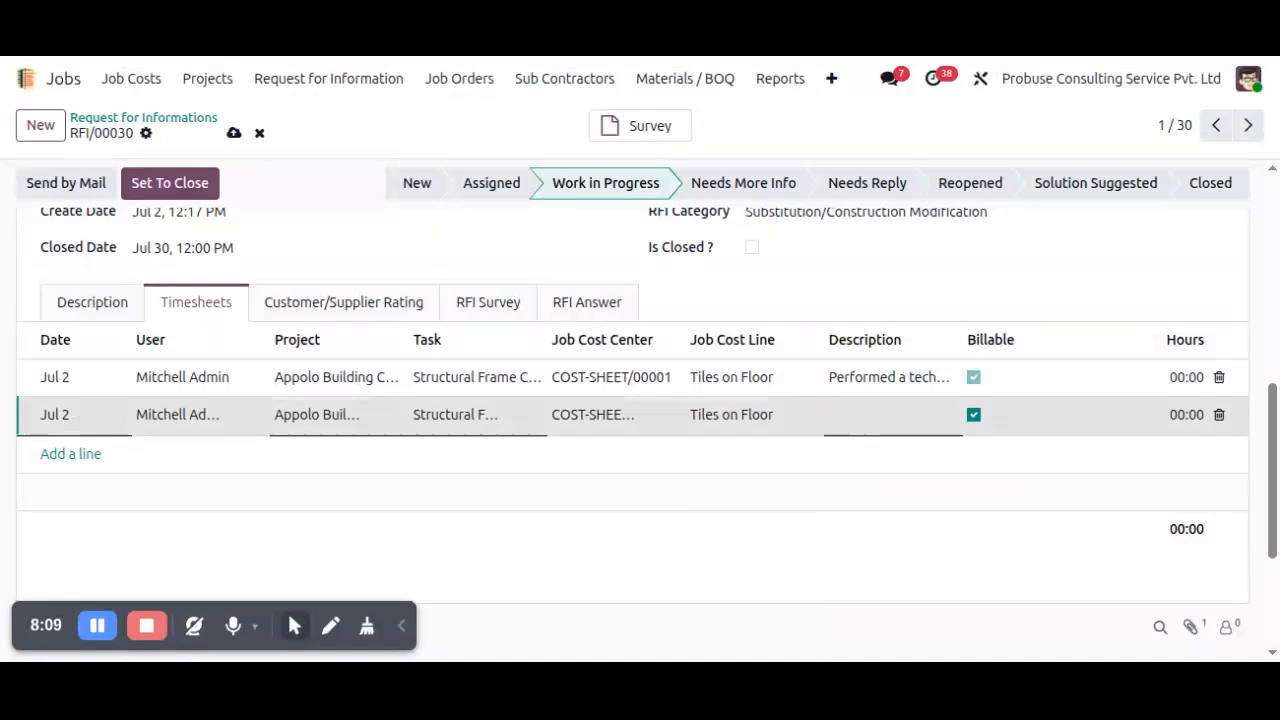
{"action": "key", "text": "ctrl+v"}
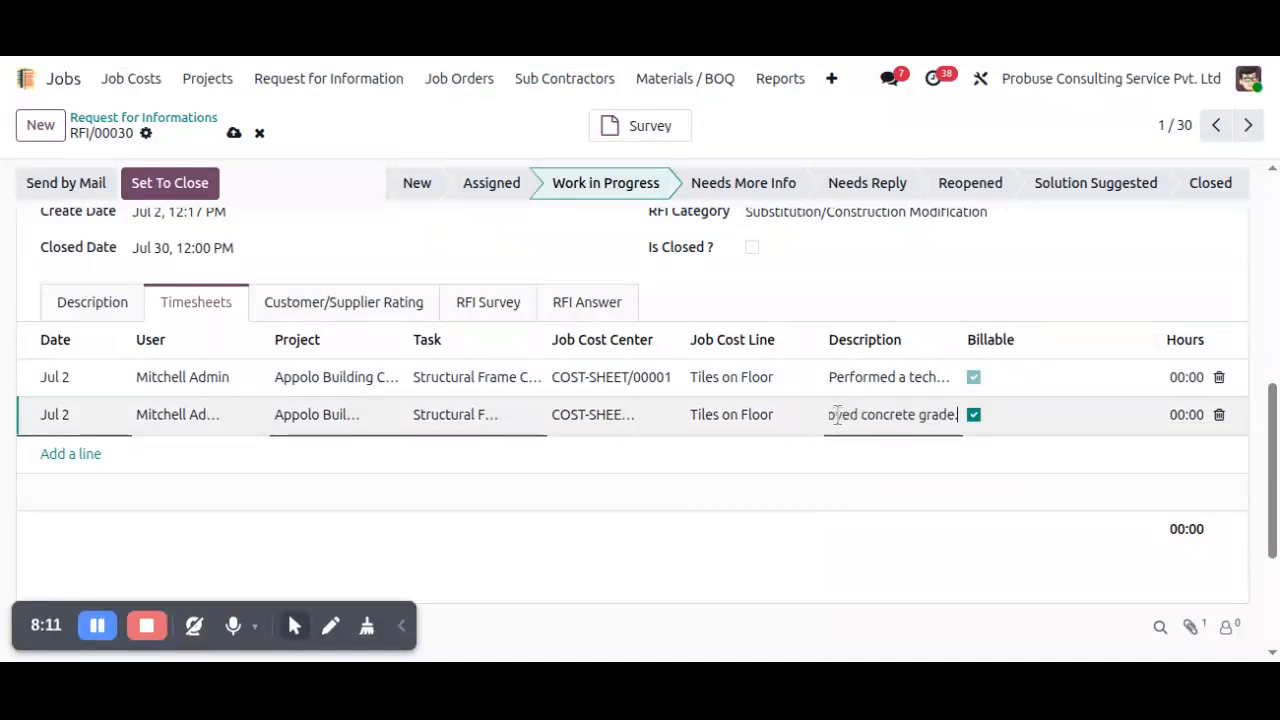
Log 2 hours on the first timesheet line and 5 hours on the second.
{"action": "left_click", "coordinate": [1185, 377]}
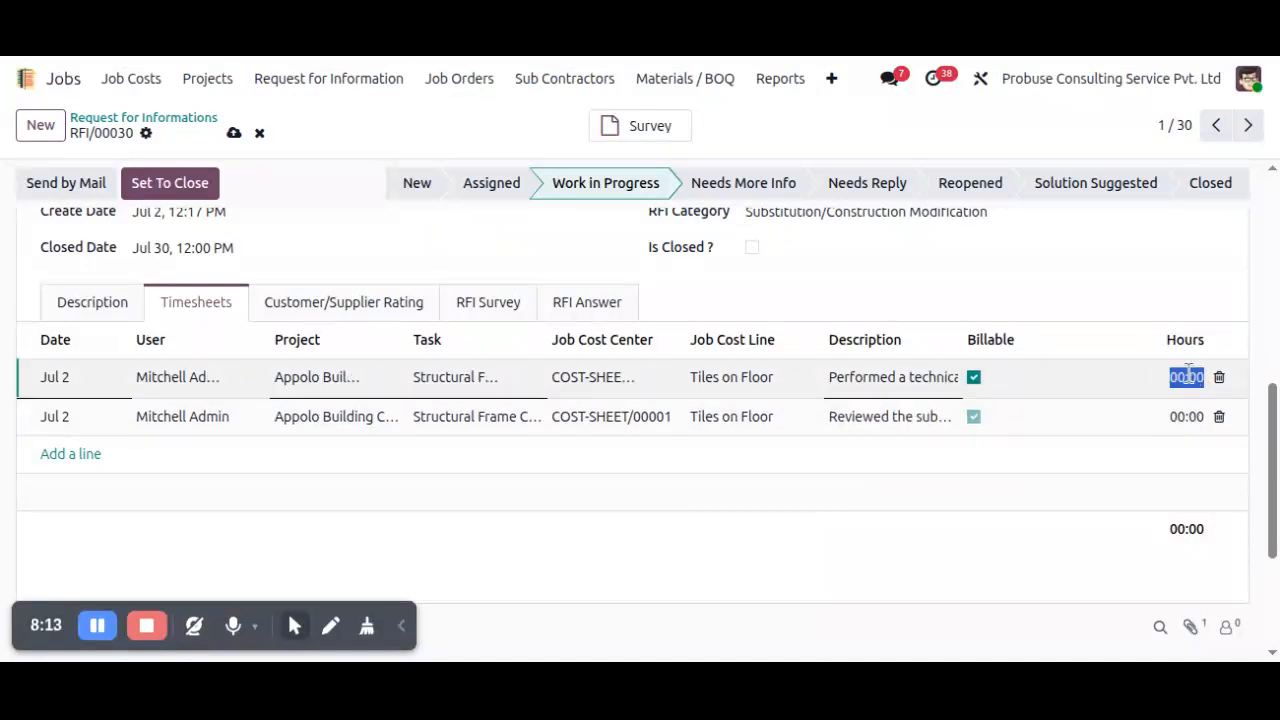
{"action": "key", "text": "BackSpace"}
{"action": "type", "text": "2"}
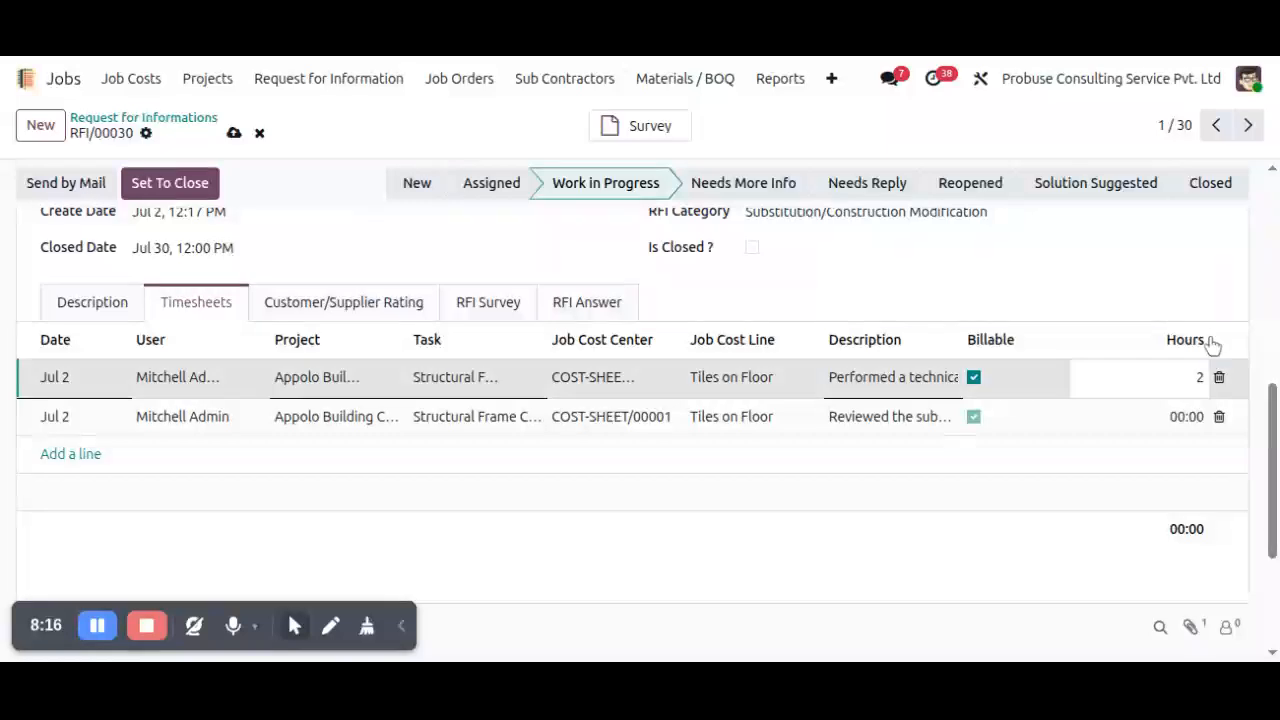
{"action": "left_click", "coordinate": [1185, 426]}
{"action": "type", "text": "5"}
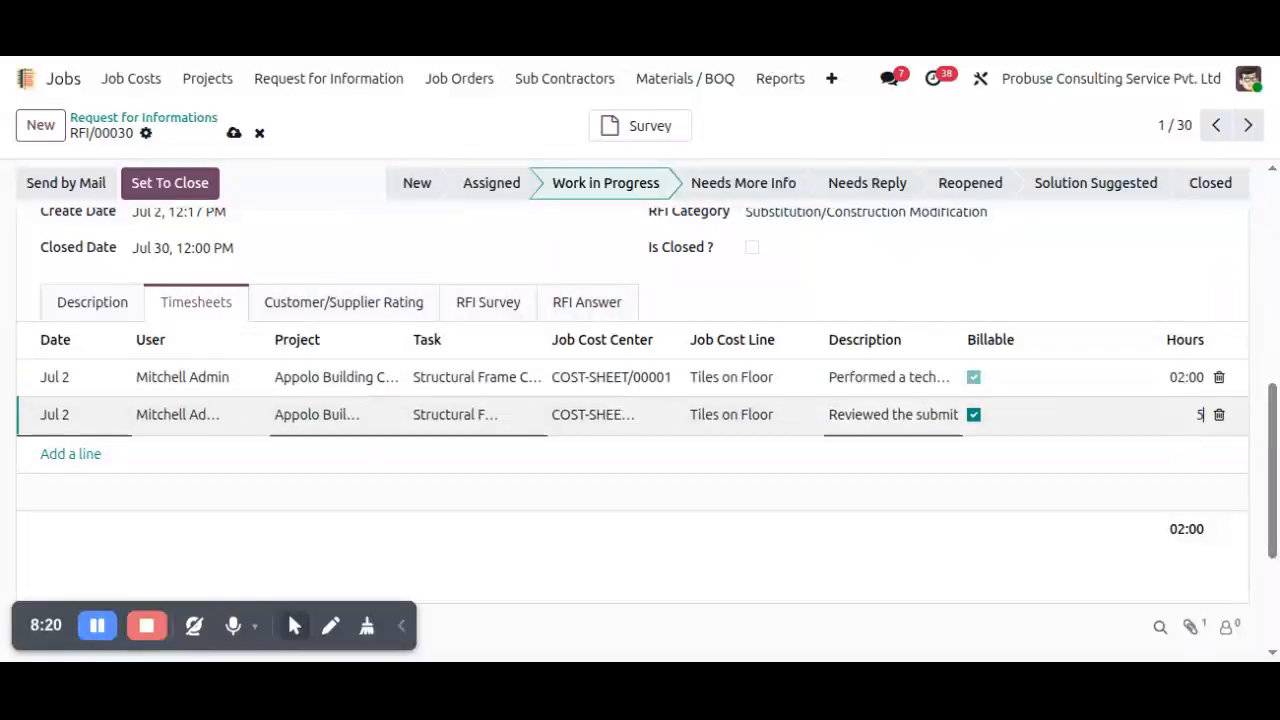
{"action": "left_click", "coordinate": [533, 521]}
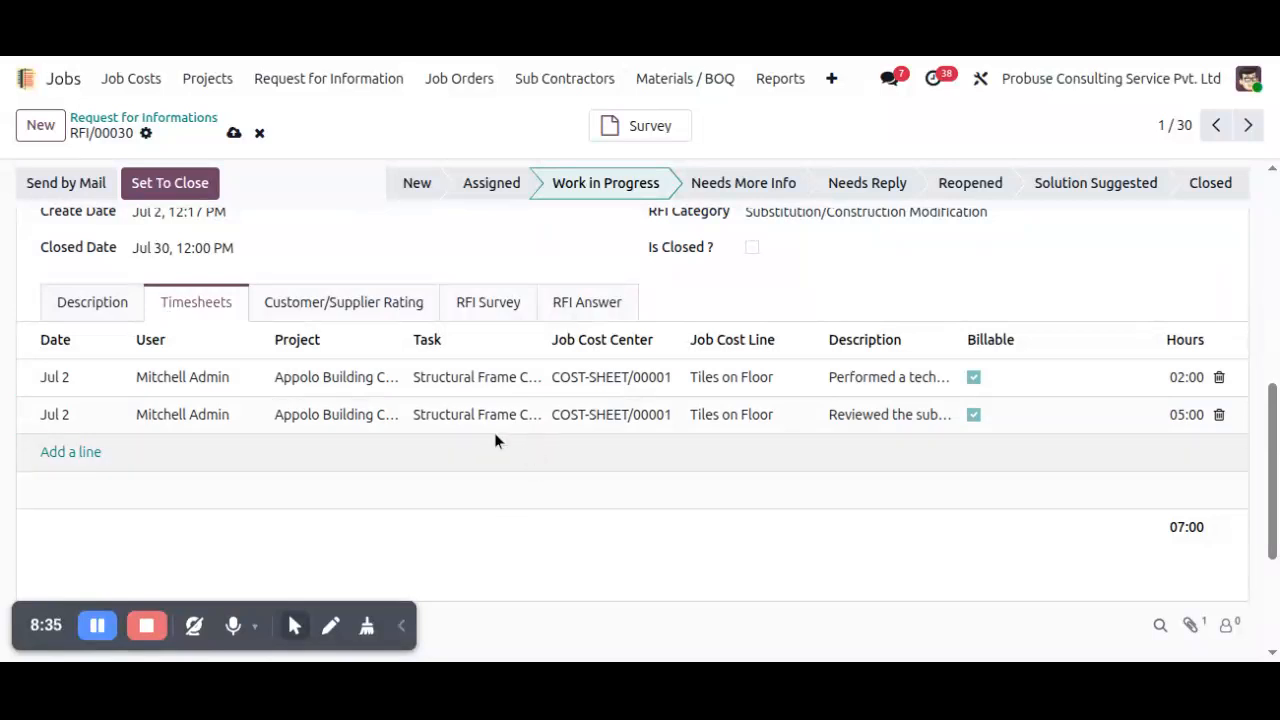
Start a new RFI survey for the request titled "Customer Satisfaction Survey – Concrete Mix Design RFI Response".
{"action": "left_click", "coordinate": [468, 306]}
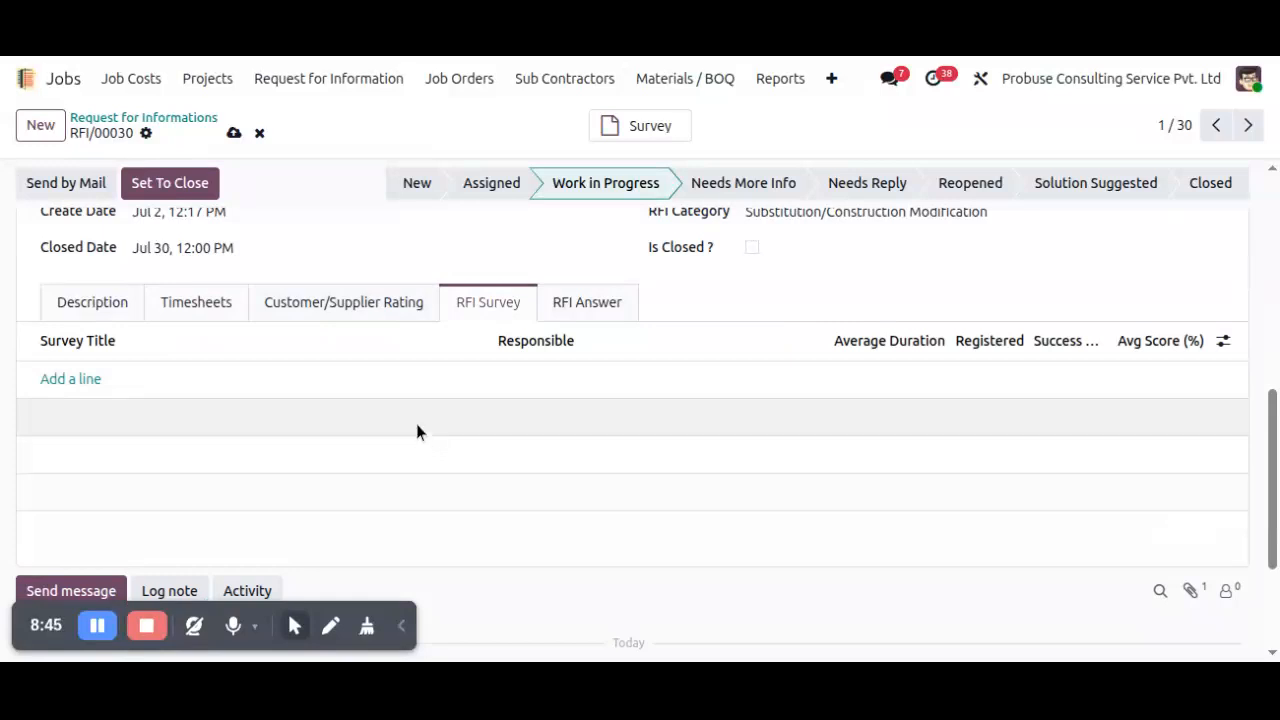
{"action": "scroll", "coordinate": [417, 413], "scroll_direction": "down", "scroll_amount": 1}
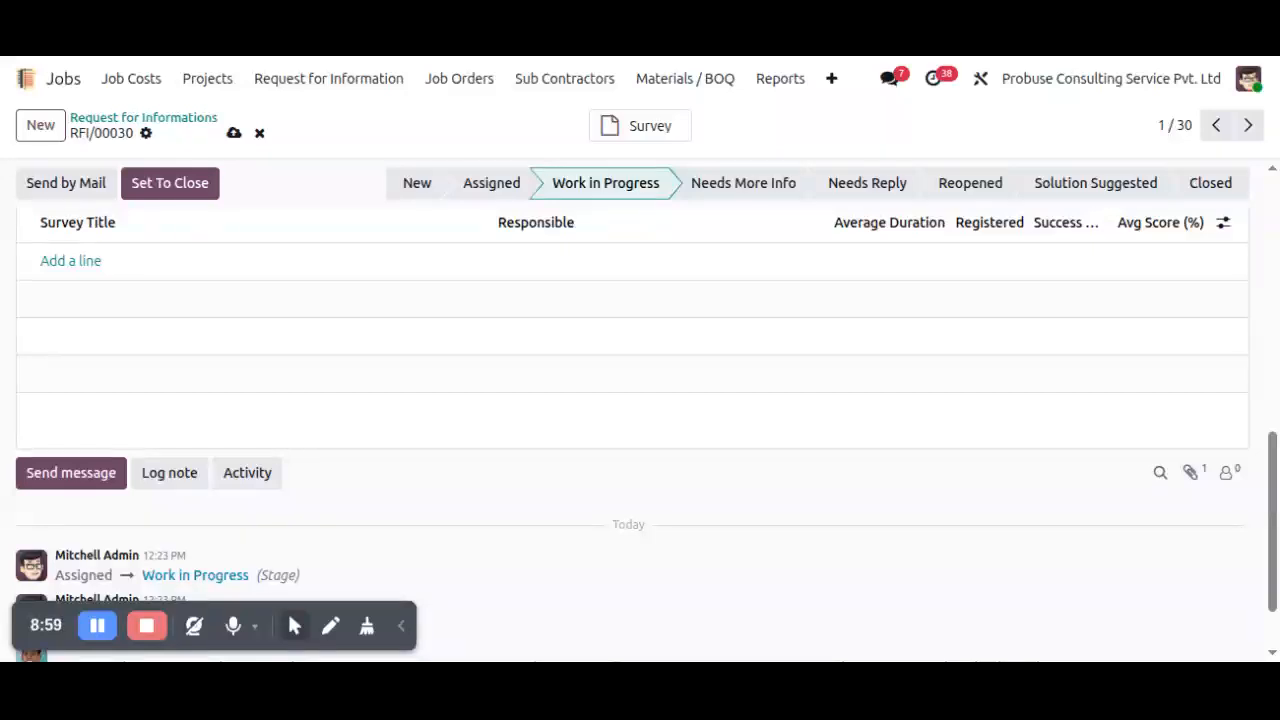
{"action": "scroll", "coordinate": [380, 389], "scroll_direction": "up", "scroll_amount": 2}
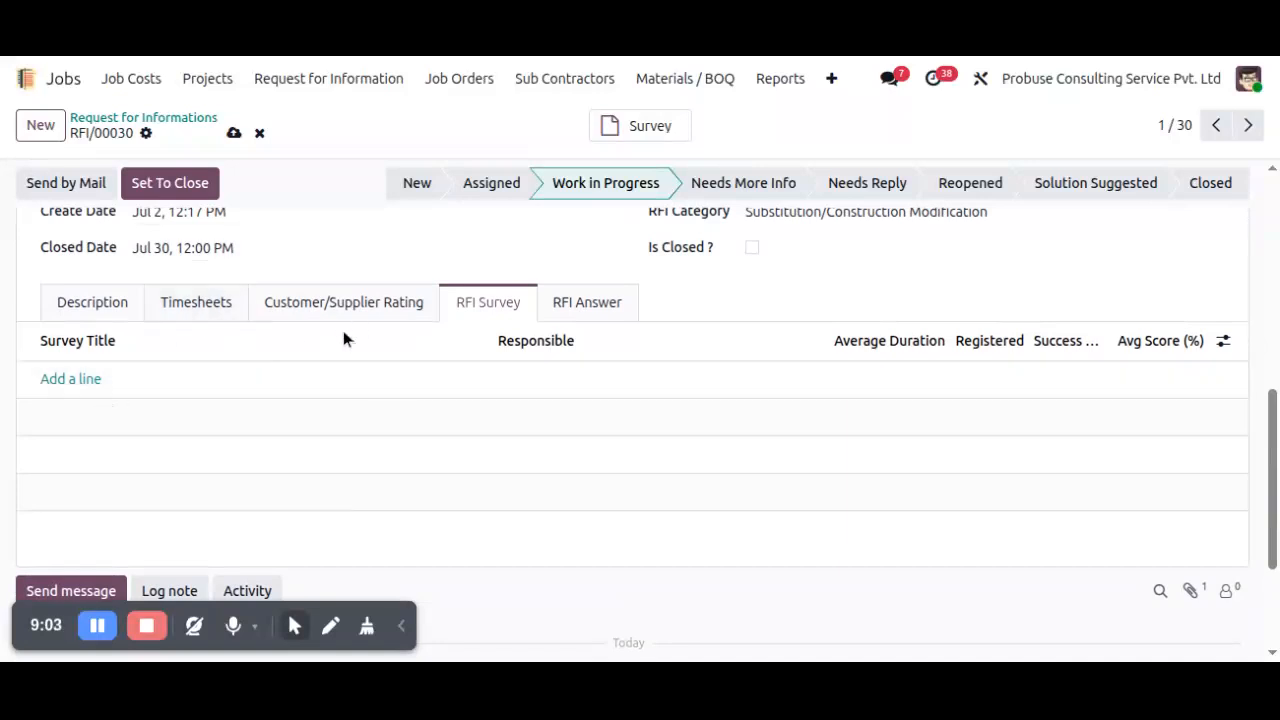
{"action": "left_click", "coordinate": [72, 387]}
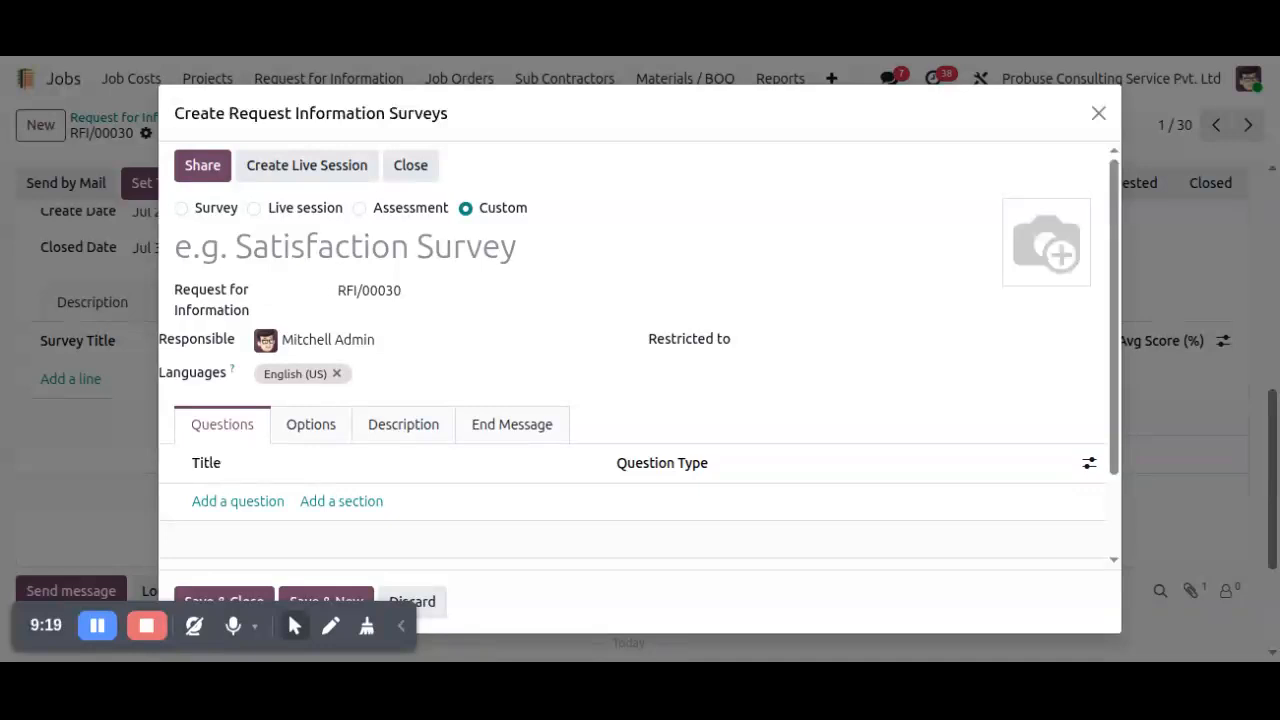
{"action": "left_click", "coordinate": [543, 257]}
{"action": "type", "text": "Customer Satisfaction Survey – Concrete Mix Design RFI Response"}
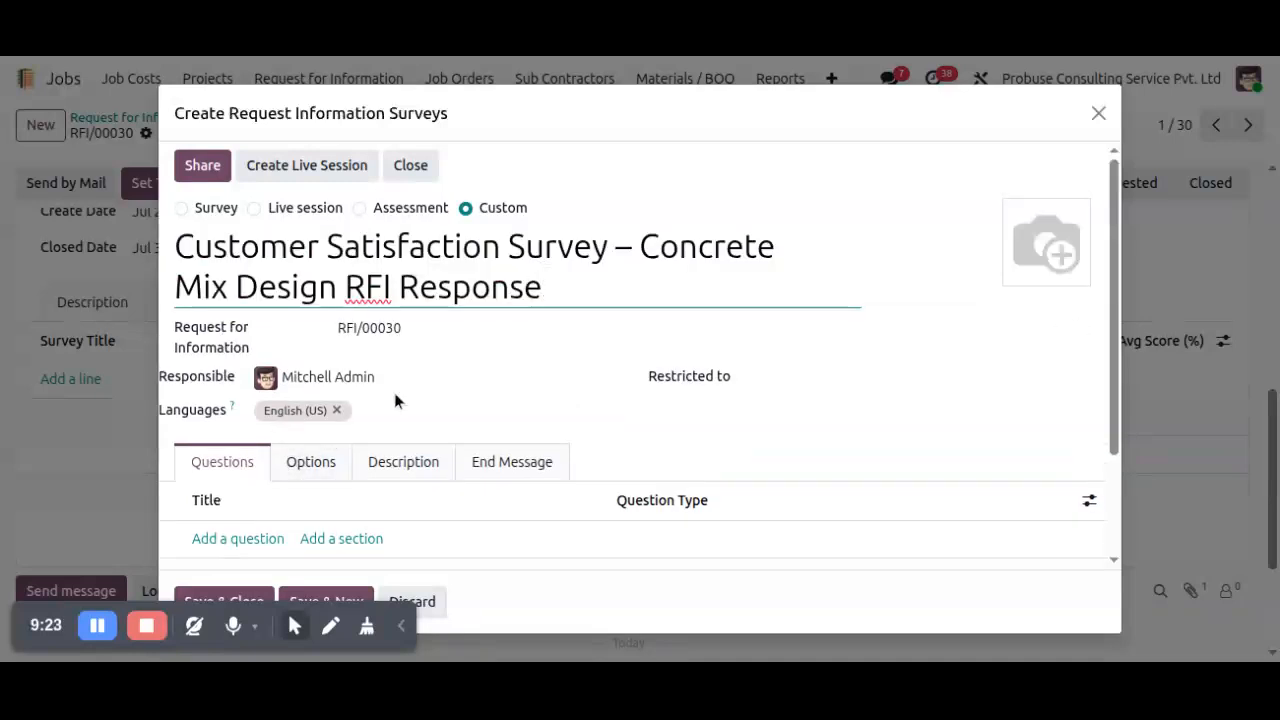
Add a question of type "Multiple choice: only one answer" to the survey, without answer choices, and save it.
{"action": "scroll", "coordinate": [394, 392], "scroll_direction": "down", "scroll_amount": 2}
{"action": "left_click", "coordinate": [233, 421]}
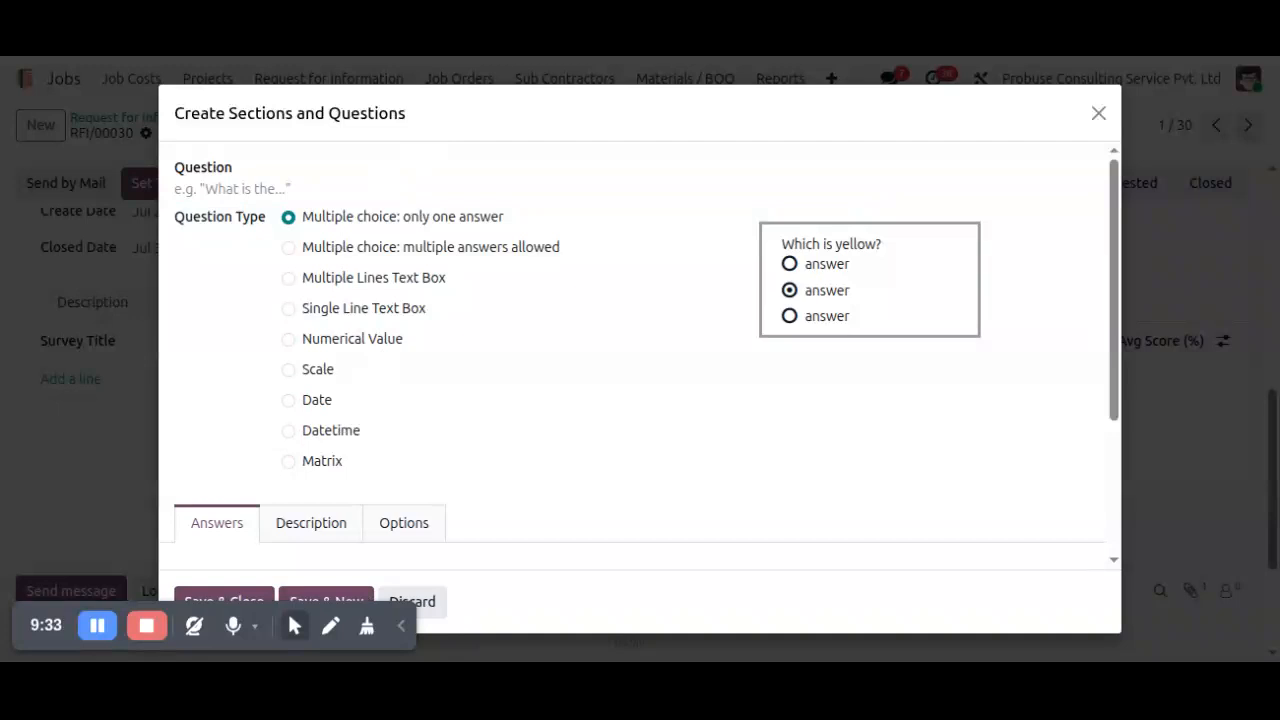
{"action": "left_click", "coordinate": [491, 191]}
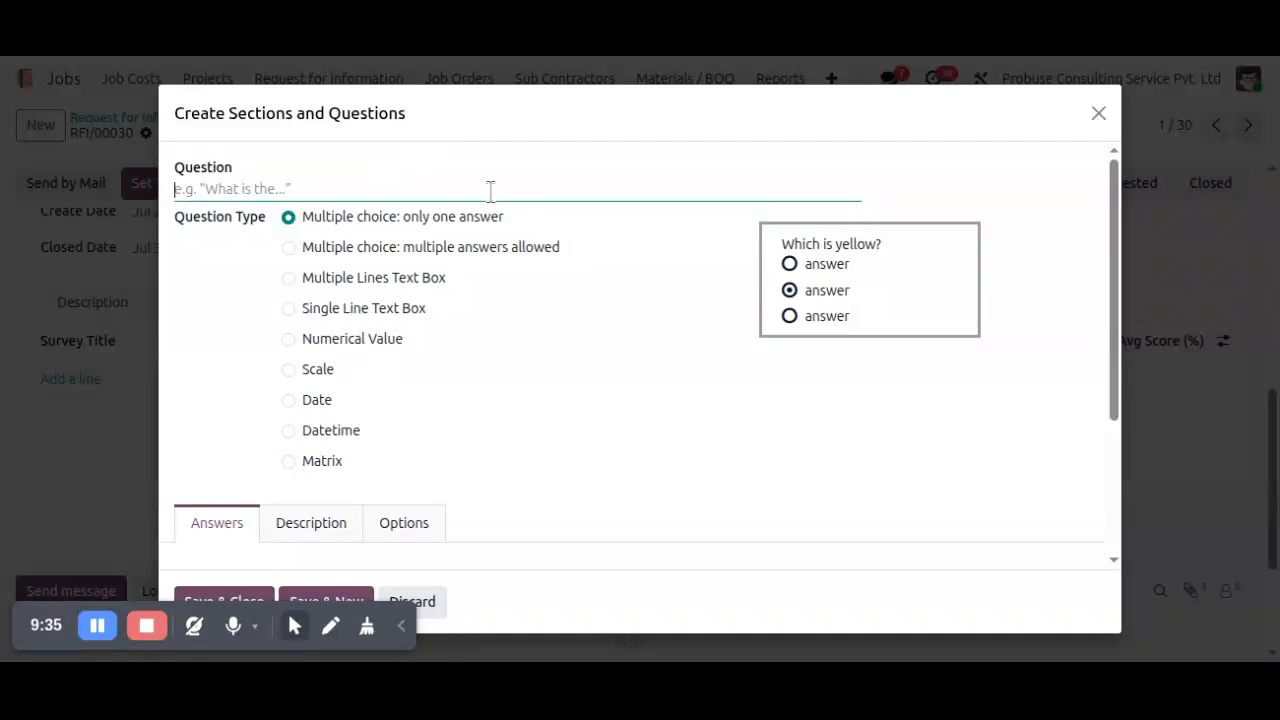
{"action": "type", "text": "How satisfied are you with the clarity of the RFI response?"}
{"action": "scroll", "coordinate": [371, 469], "scroll_direction": "down", "scroll_amount": 3}
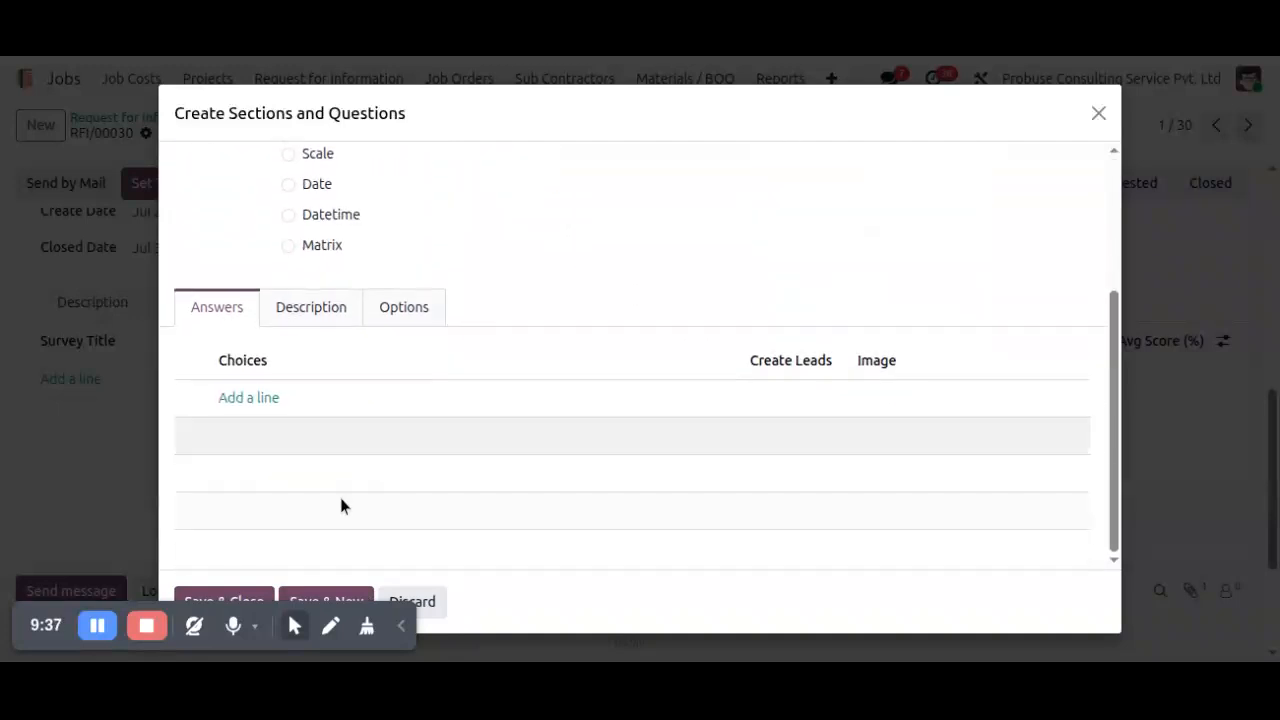
{"action": "left_click", "coordinate": [234, 601]}
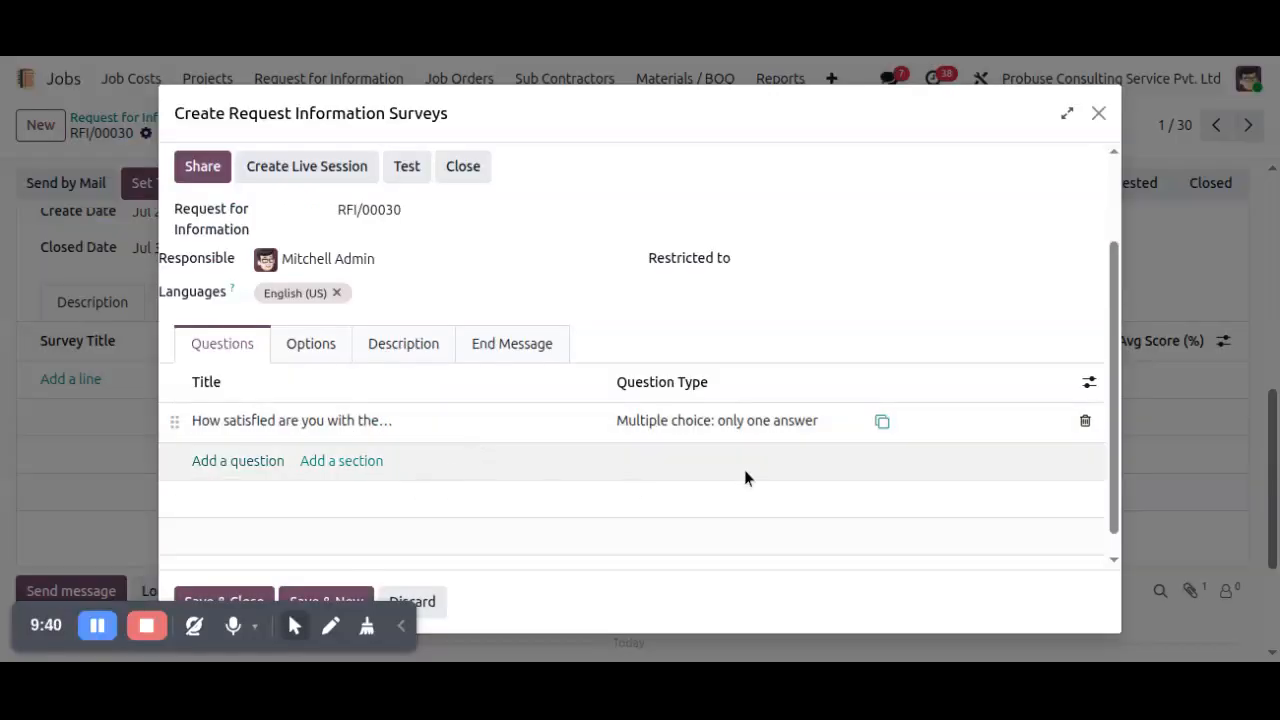
Save and close the question form and the customer satisfaction survey to attach the survey to the request.
{"action": "left_click", "coordinate": [236, 600]}
{"action": "scroll", "coordinate": [371, 466], "scroll_direction": "up", "scroll_amount": 2}
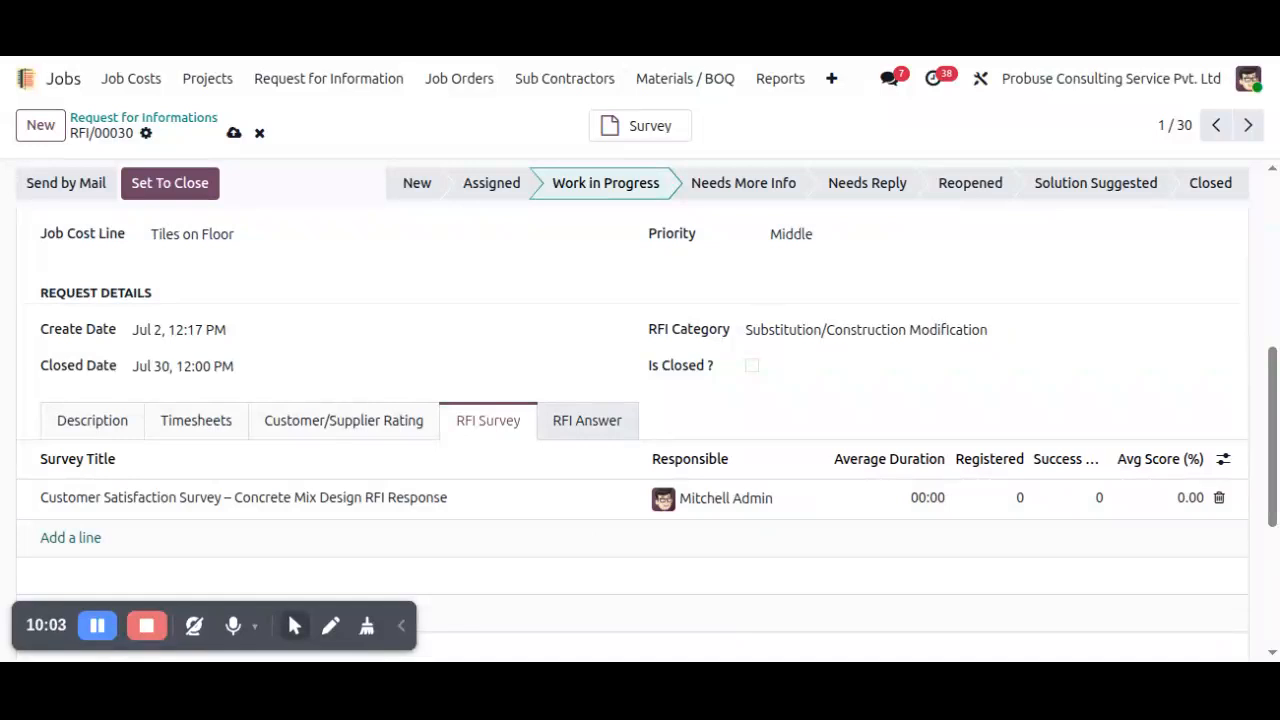
Open the request's RFI answer for editing and advance its stage to Needs More Info and on to Needs Reply.
{"action": "left_click", "coordinate": [585, 433]}
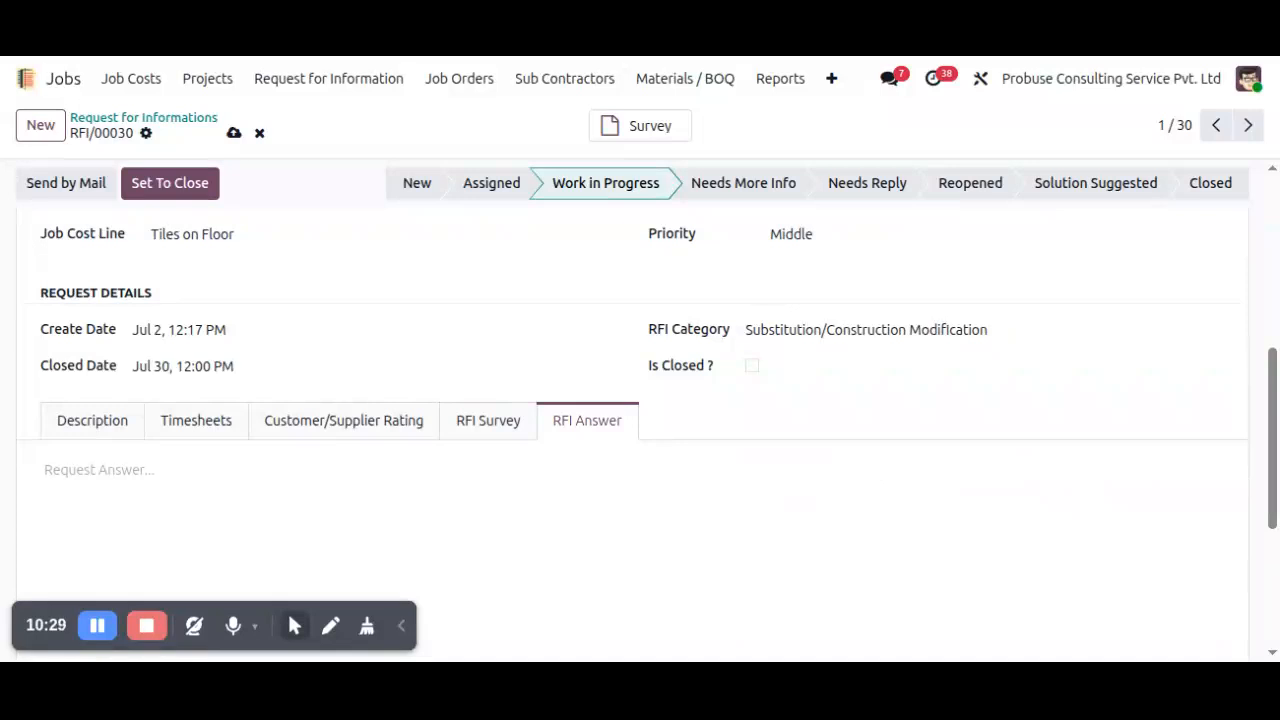
{"action": "left_click", "coordinate": [412, 486]}
{"action": "key", "text": "alt"}
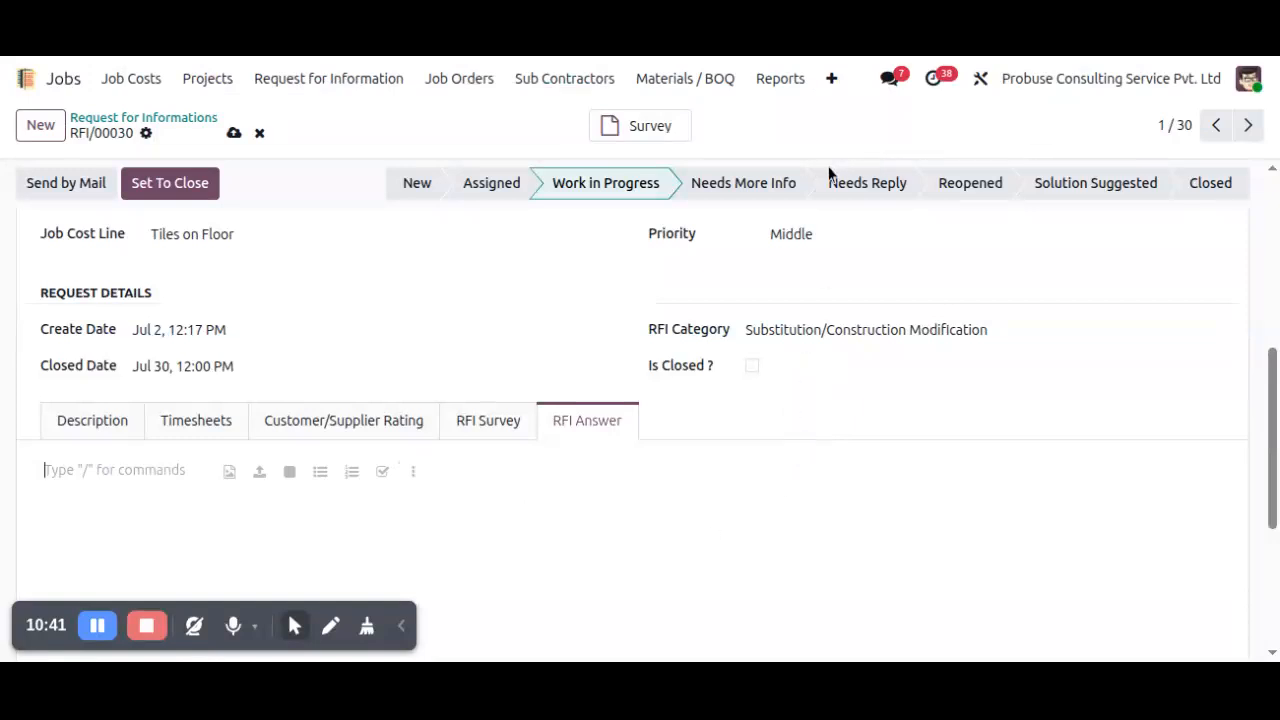
{"action": "left_click", "coordinate": [765, 186]}
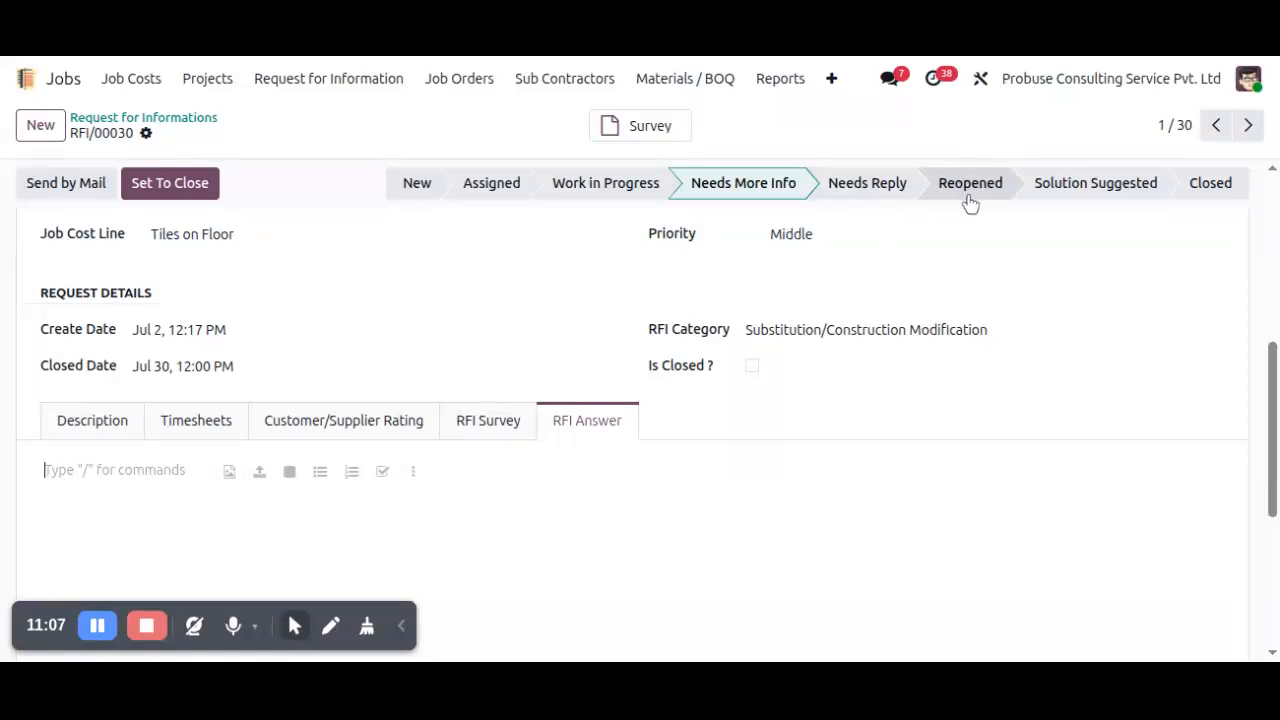
{"action": "left_click", "coordinate": [889, 202]}
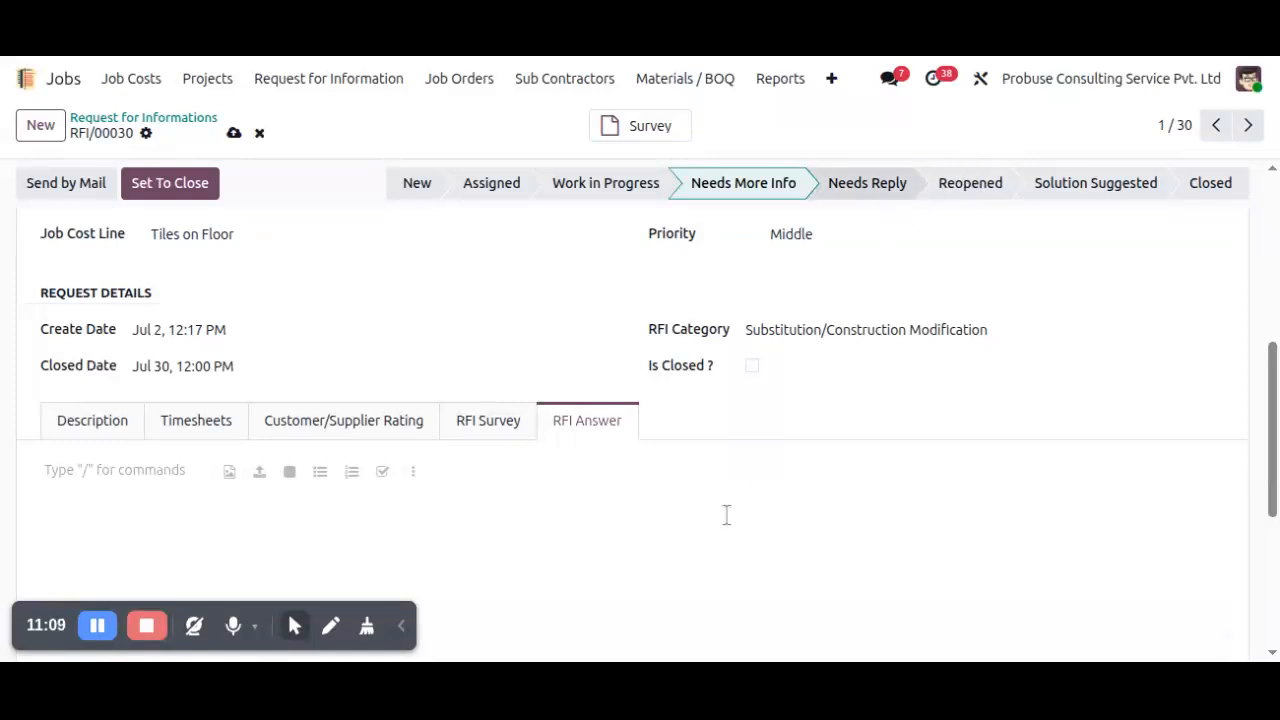
Paste the RFI answer confirming M35 as the approved concrete grade for all foundation footings, and save the request.
{"action": "left_click", "coordinate": [413, 471]}
{"action": "left_click", "coordinate": [491, 470]}
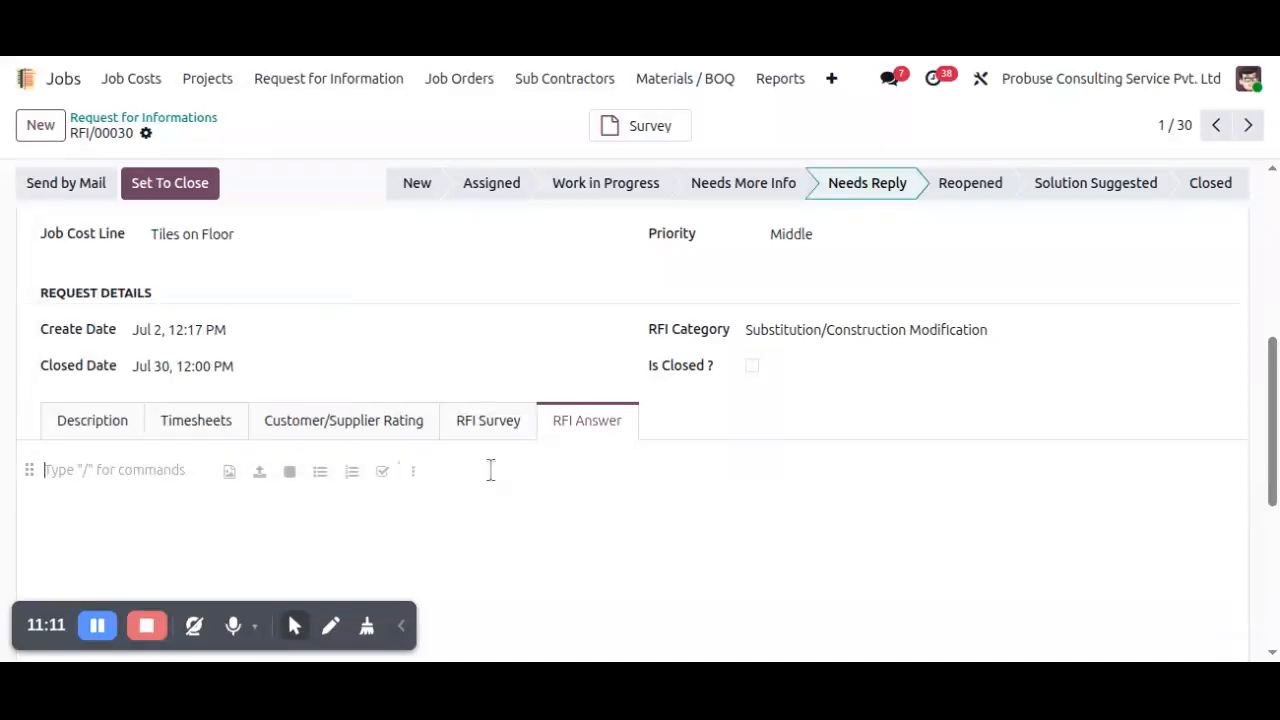
{"action": "type", "text": "The structural consultant has reviewed the submitted query and confirms that M35 is the approved concrete grade for all foundation footings. Earlier references to M30 were part of a previous design revision and should be disregarded. All foundation concreting works shall be carried out using M35 concrete in accordance with the latest approved structural drawings, technical specifications, and applicable construction quality standards. Please ensure all inspections and material testing requirements are completed prior to concrete placement"}
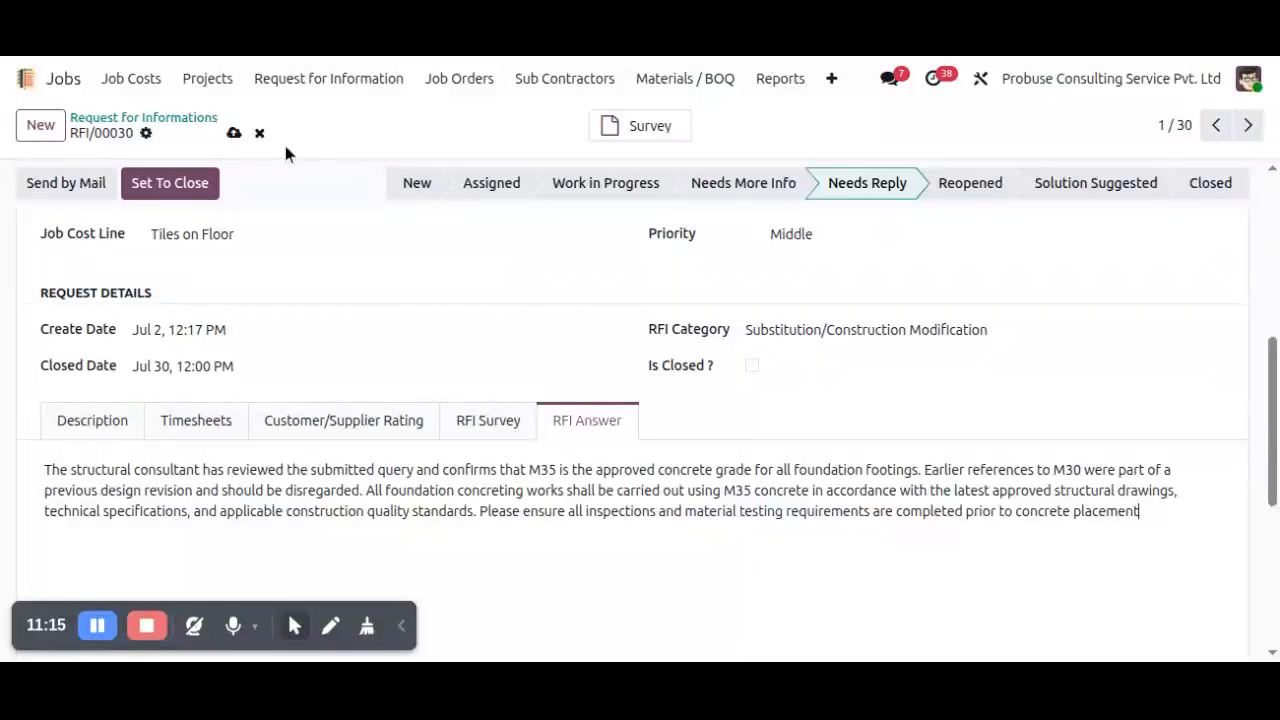
{"action": "left_click", "coordinate": [233, 133]}
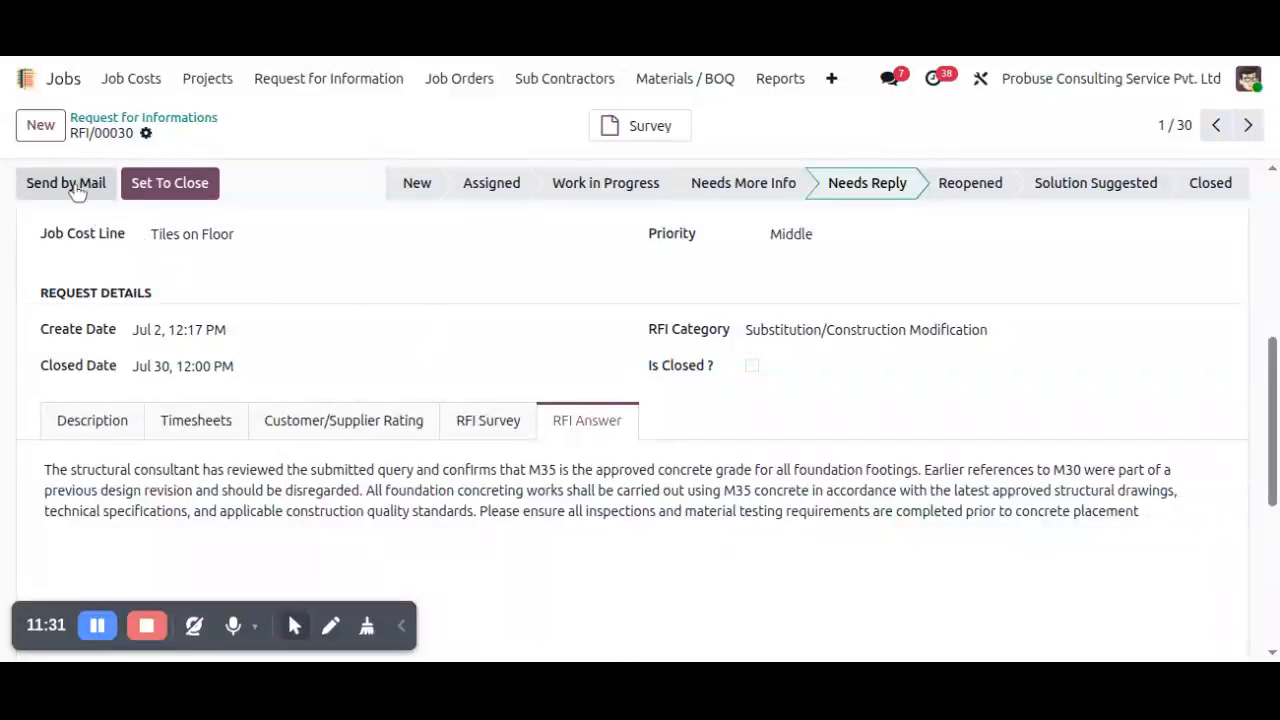
Review the official response e-mail with its Report.pdf attachment and send it to the preset recipients.
{"action": "left_click", "coordinate": [77, 190]}
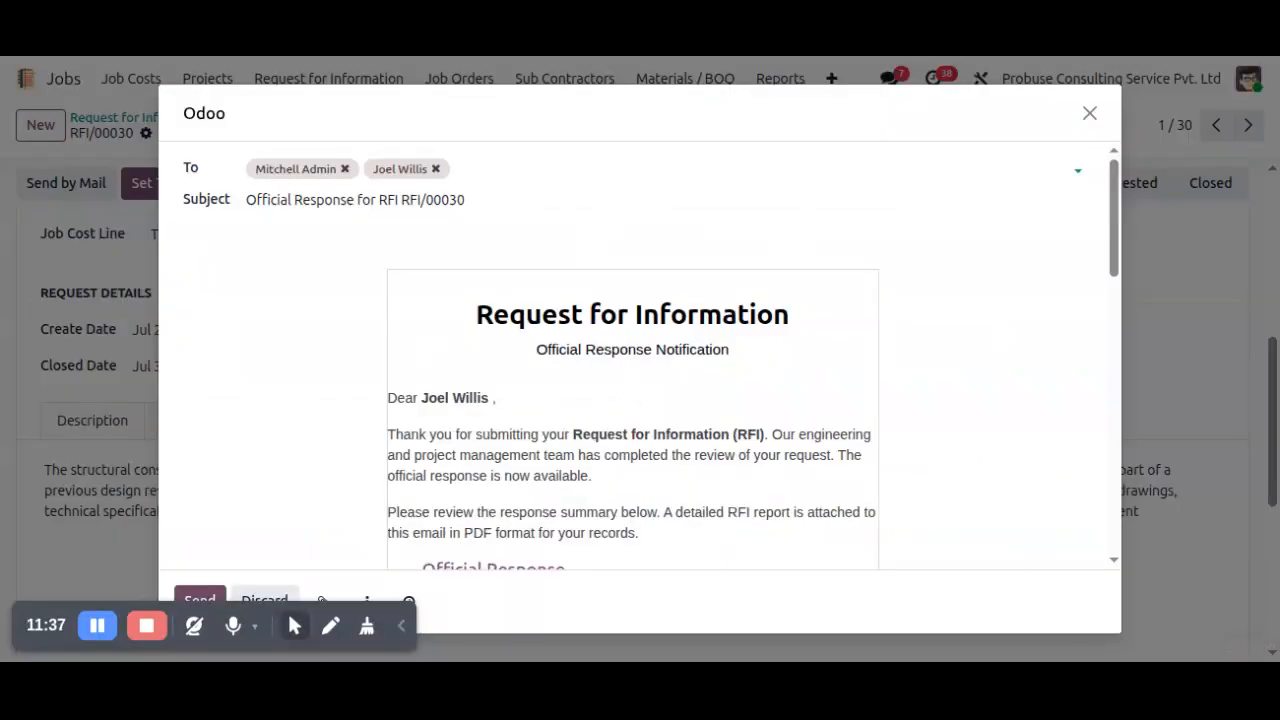
{"action": "scroll", "coordinate": [523, 286], "scroll_direction": "down", "scroll_amount": 15}
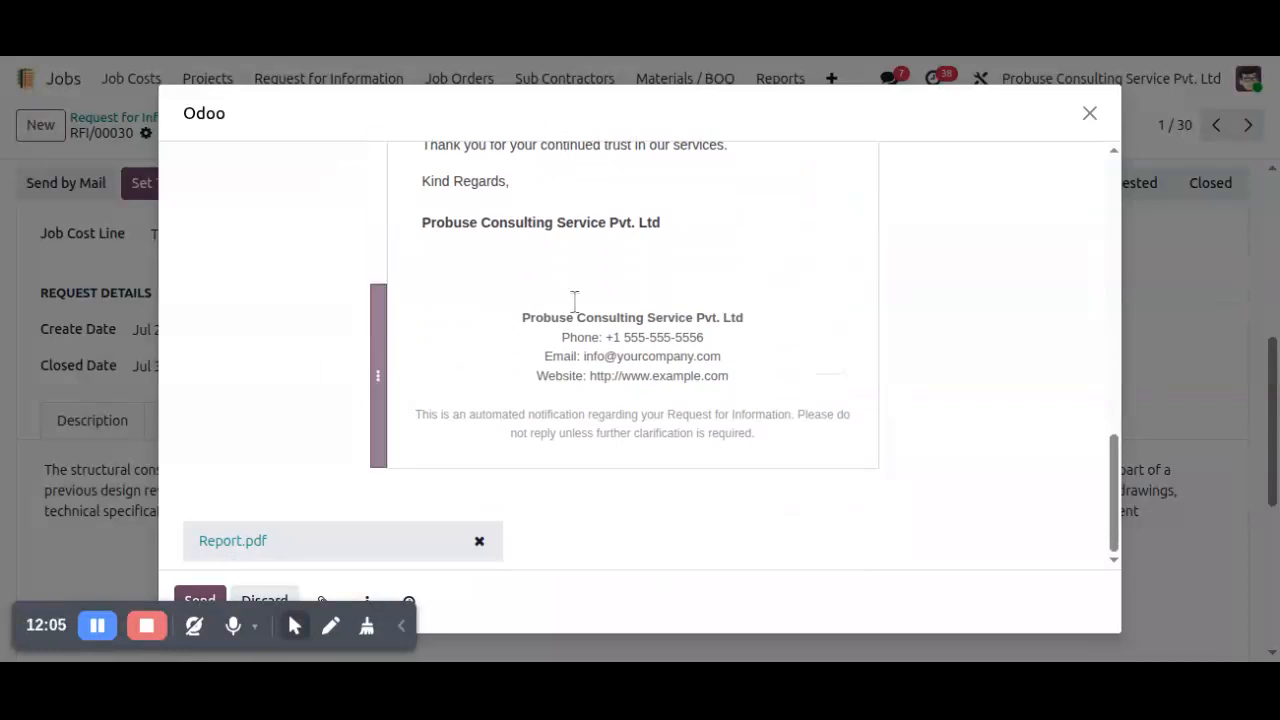
{"action": "scroll", "coordinate": [574, 300], "scroll_direction": "up", "scroll_amount": 10}
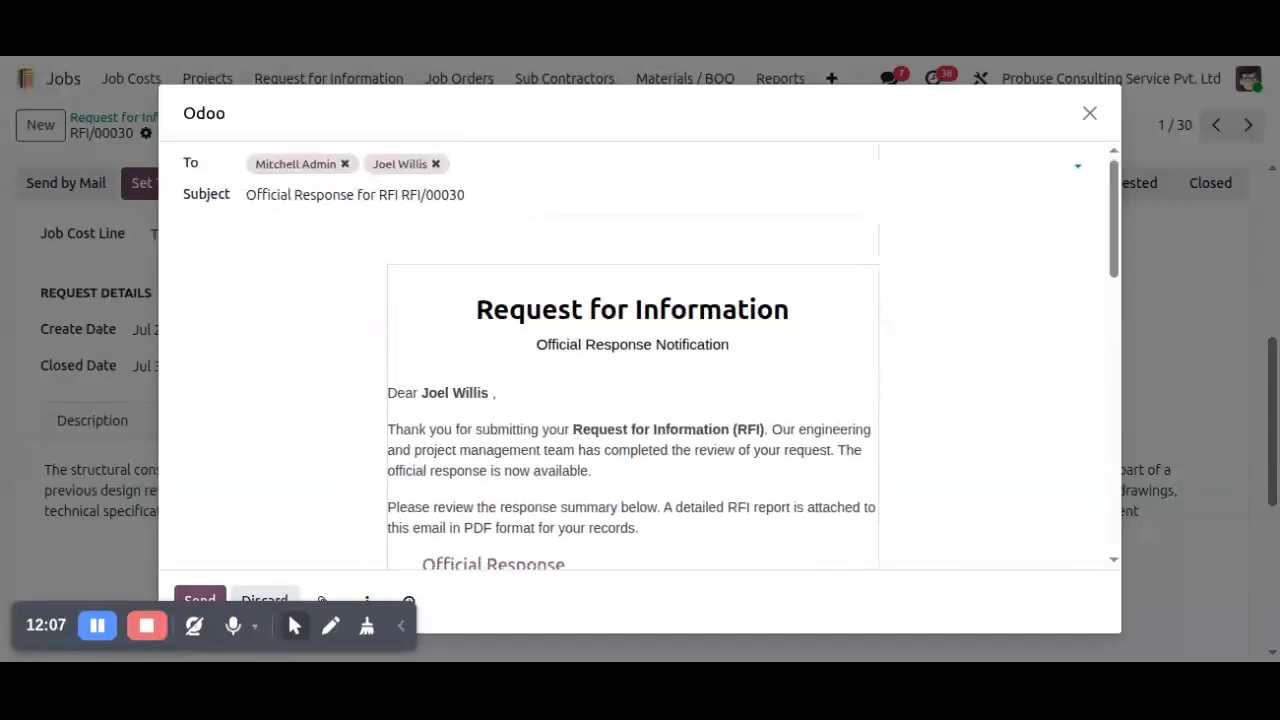
{"action": "scroll", "coordinate": [186, 539], "scroll_direction": "down", "scroll_amount": 10}
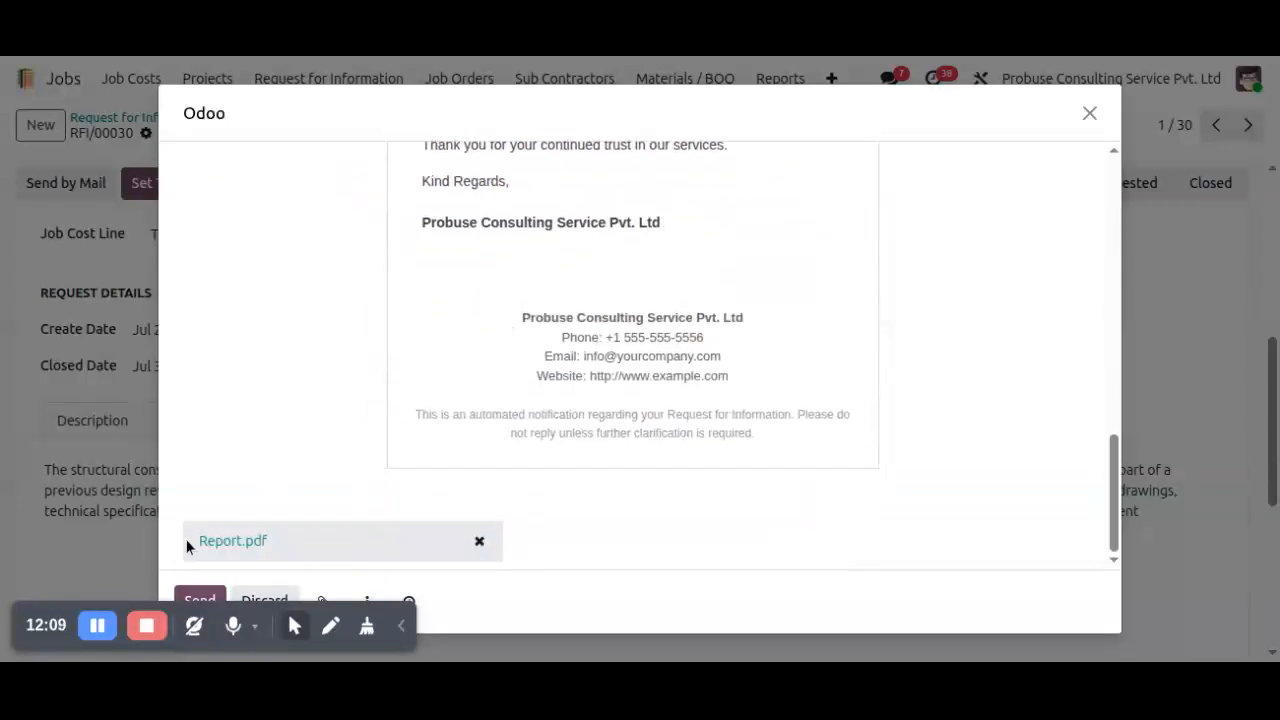
{"action": "left_click", "coordinate": [201, 600]}
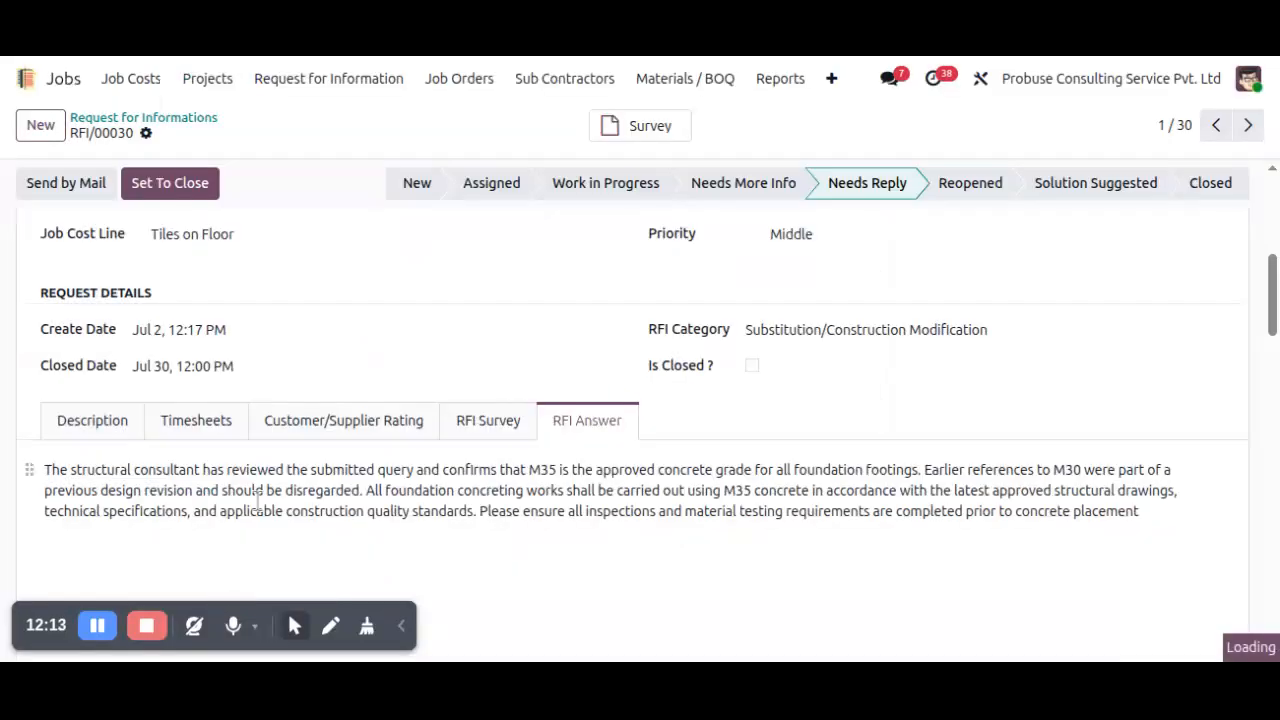
Examine the sent official response, its attached report and the stage changes in the request's message history.
{"action": "scroll", "coordinate": [258, 500], "scroll_direction": "down", "scroll_amount": 5}
{"action": "scroll", "coordinate": [258, 500], "scroll_direction": "up", "scroll_amount": 2}
{"action": "scroll", "coordinate": [258, 500], "scroll_direction": "down", "scroll_amount": 1}
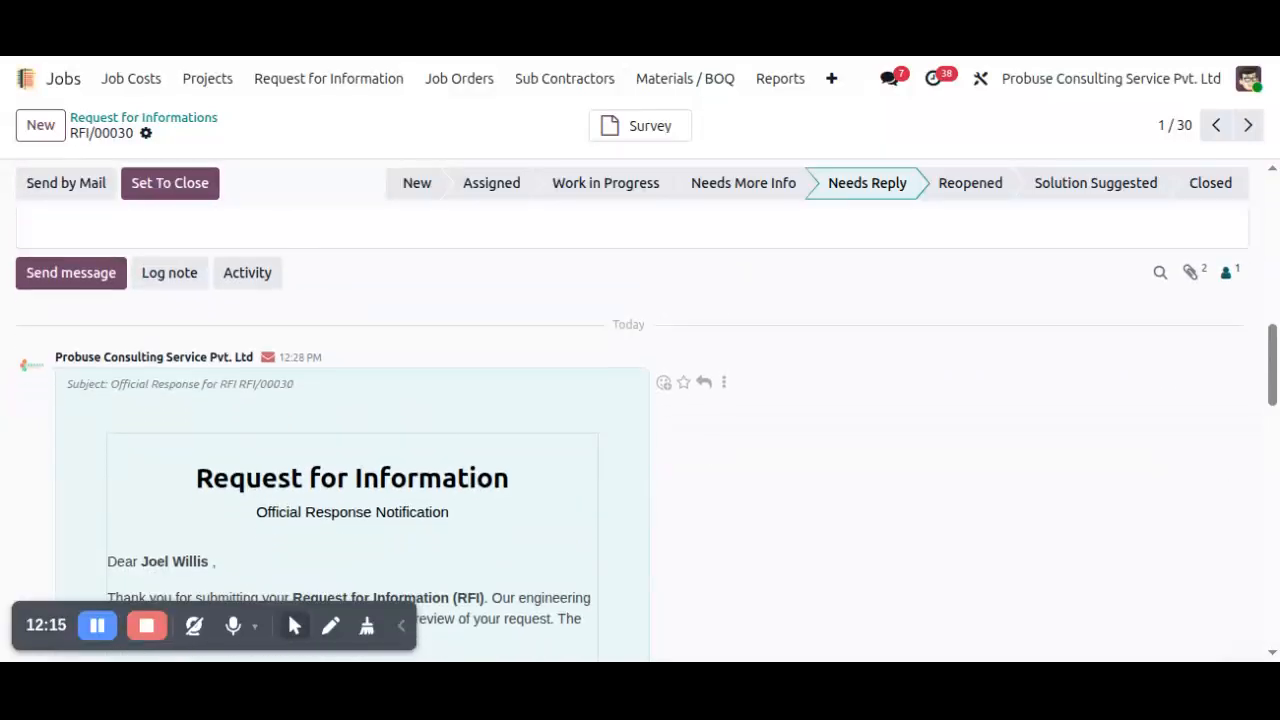
{"action": "scroll", "coordinate": [405, 424], "scroll_direction": "down", "scroll_amount": 4}
{"action": "scroll", "coordinate": [331, 386], "scroll_direction": "up", "scroll_amount": 2}
{"action": "scroll", "coordinate": [490, 326], "scroll_direction": "down", "scroll_amount": 5}
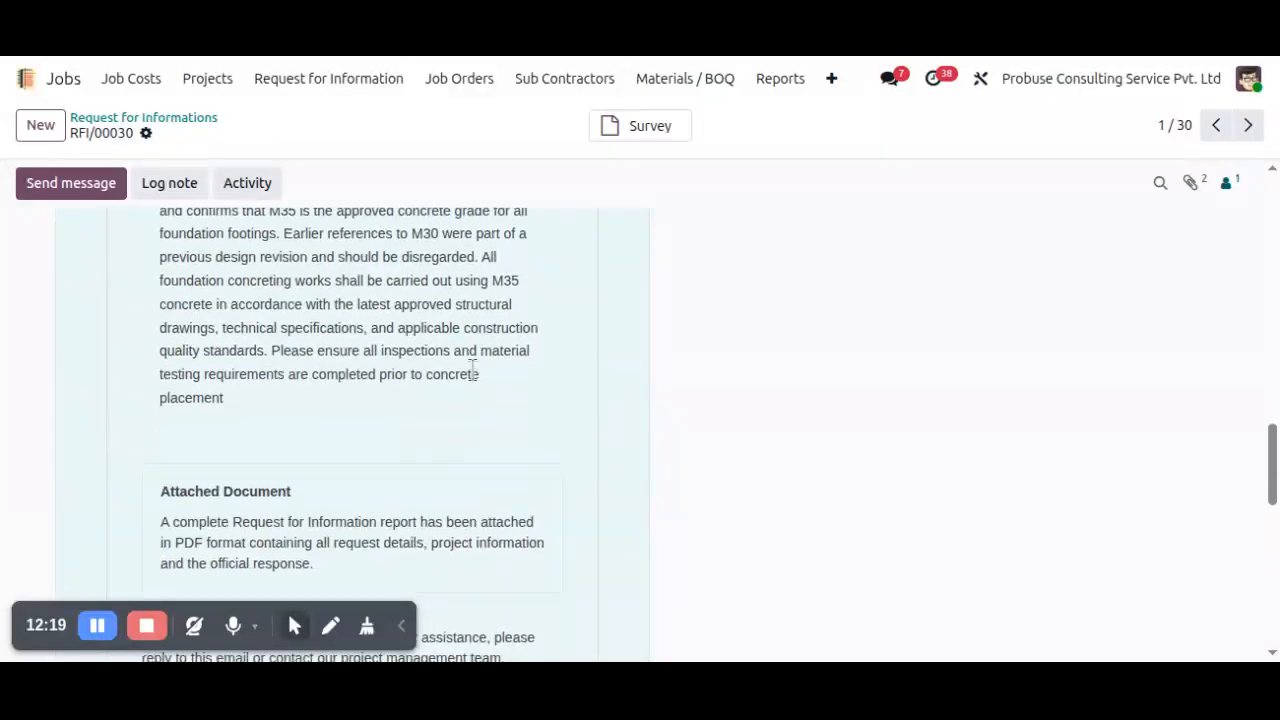
{"action": "scroll", "coordinate": [476, 366], "scroll_direction": "down", "scroll_amount": 8}
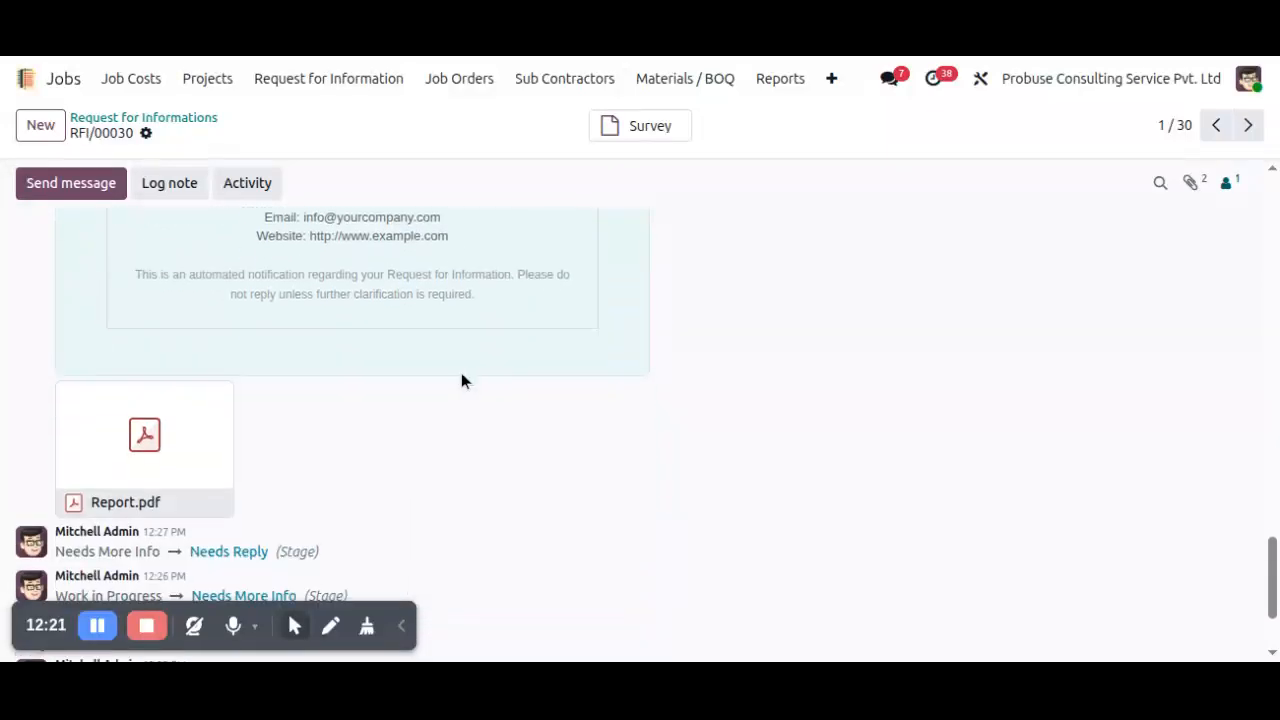
{"action": "scroll", "coordinate": [482, 415], "scroll_direction": "up", "scroll_amount": 10}
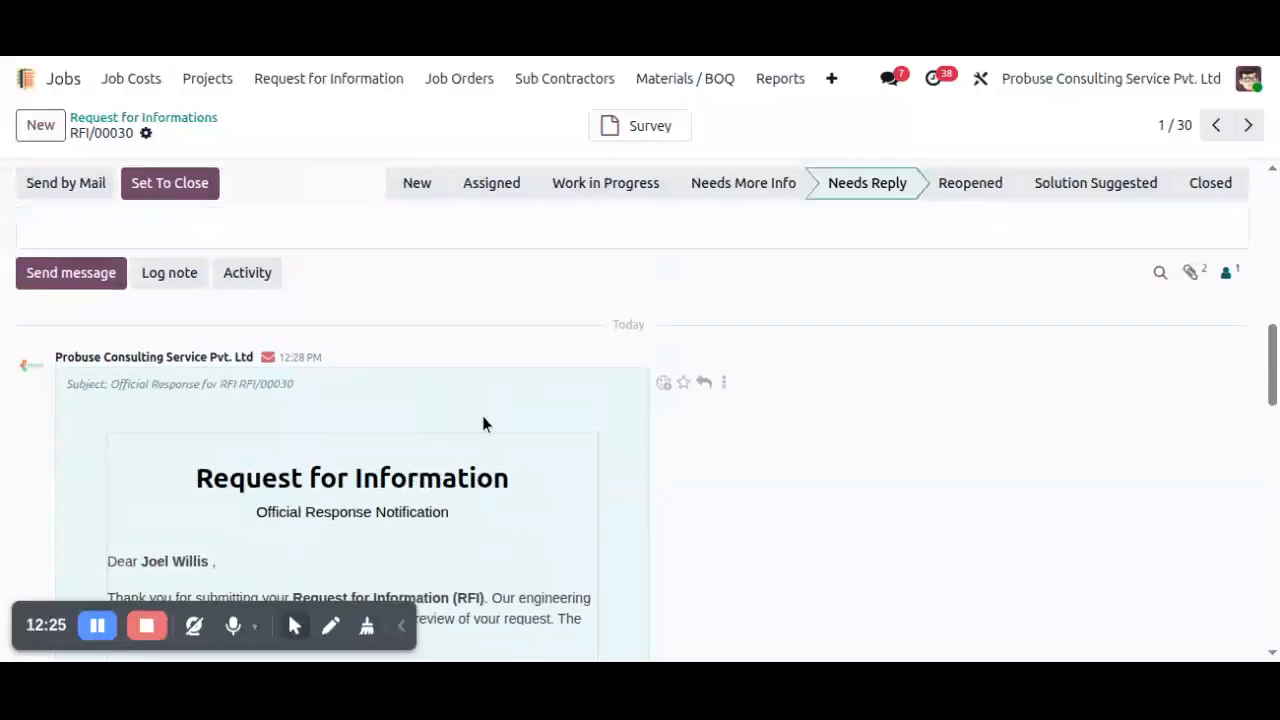
{"action": "scroll", "coordinate": [482, 415], "scroll_direction": "down", "scroll_amount": 5}
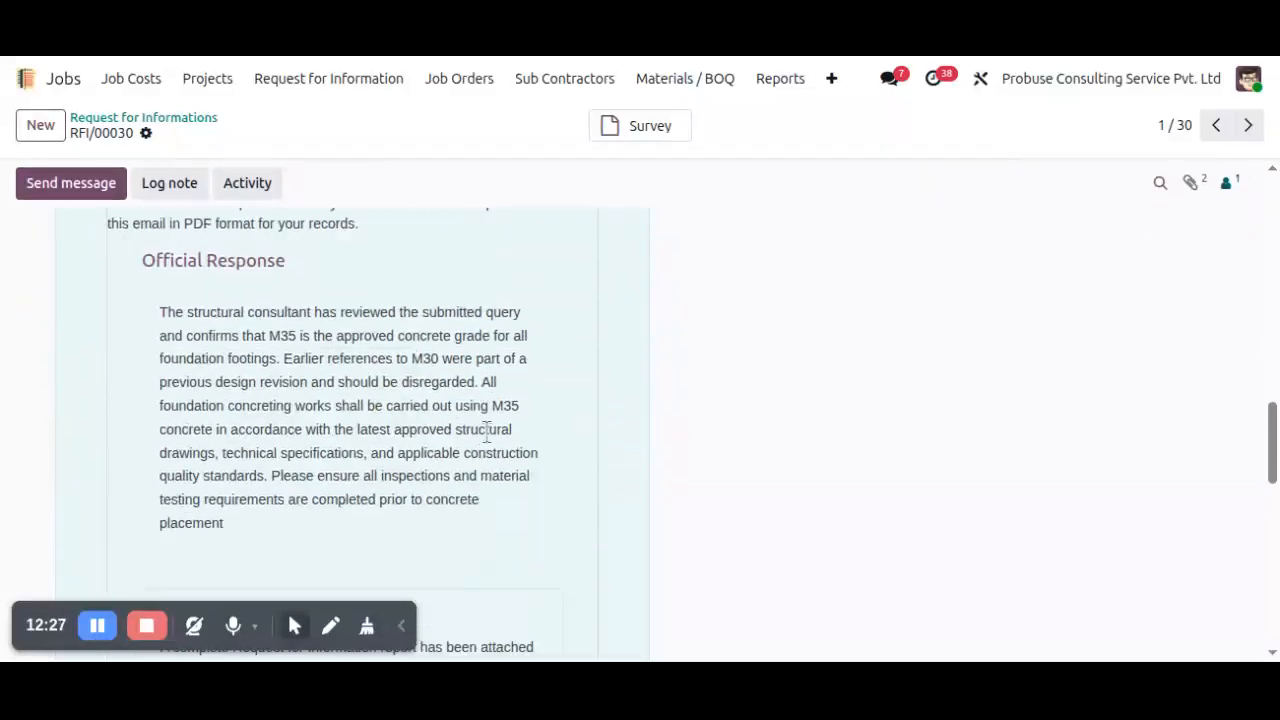
{"action": "scroll", "coordinate": [490, 420], "scroll_direction": "up", "scroll_amount": 5}
{"action": "scroll", "coordinate": [497, 422], "scroll_direction": "up", "scroll_amount": 2}
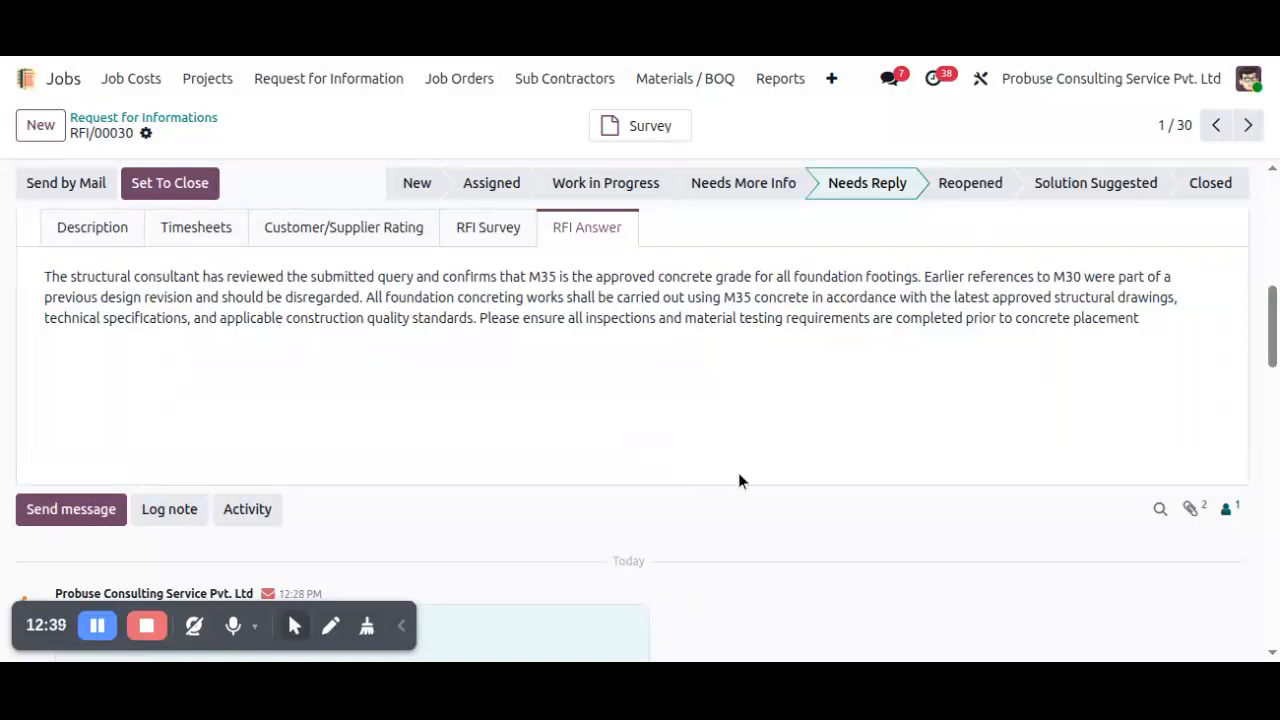
Close the RFI and review the closure e-mail with its feedback link in the message history.
{"action": "left_click", "coordinate": [211, 184]}
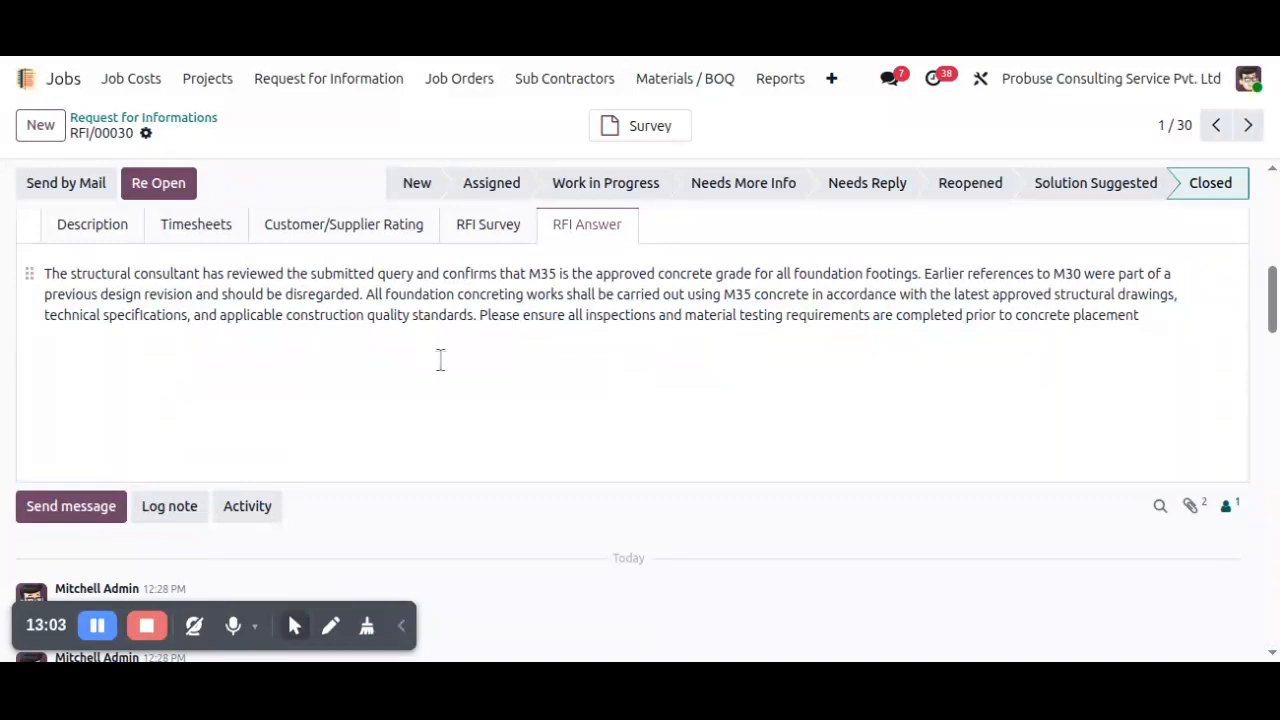
{"action": "scroll", "coordinate": [471, 365], "scroll_direction": "down", "scroll_amount": 2}
{"action": "scroll", "coordinate": [471, 364], "scroll_direction": "down", "scroll_amount": 3}
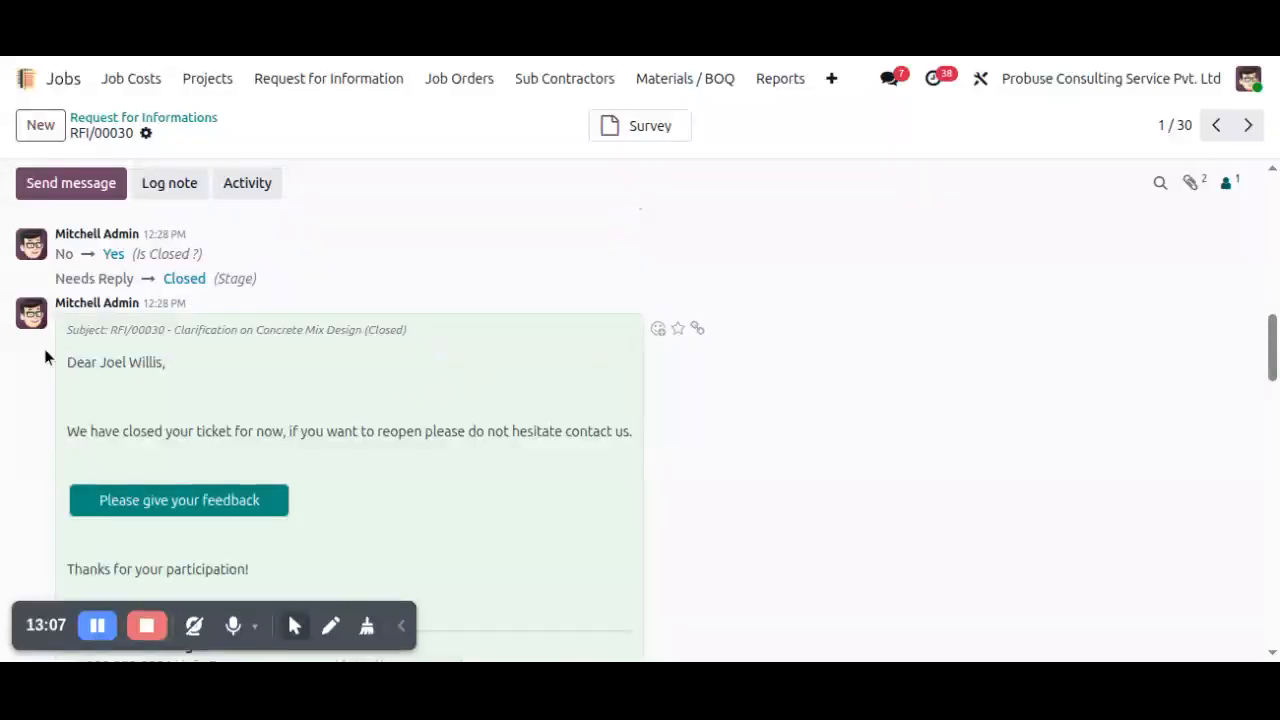
{"action": "scroll", "coordinate": [243, 314], "scroll_direction": "up", "scroll_amount": 3}
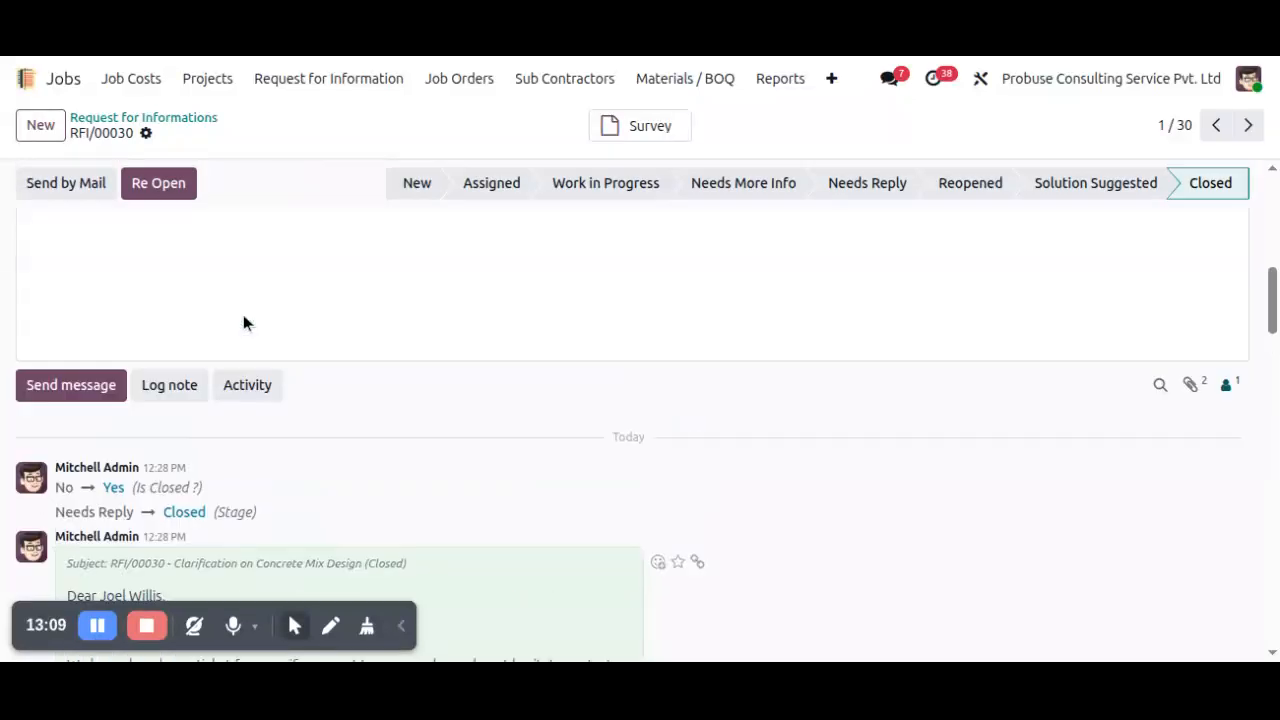
{"action": "scroll", "coordinate": [243, 314], "scroll_direction": "up", "scroll_amount": 2}
{"action": "scroll", "coordinate": [625, 305], "scroll_direction": "down", "scroll_amount": 1}
{"action": "scroll", "coordinate": [618, 313], "scroll_direction": "down", "scroll_amount": 3}
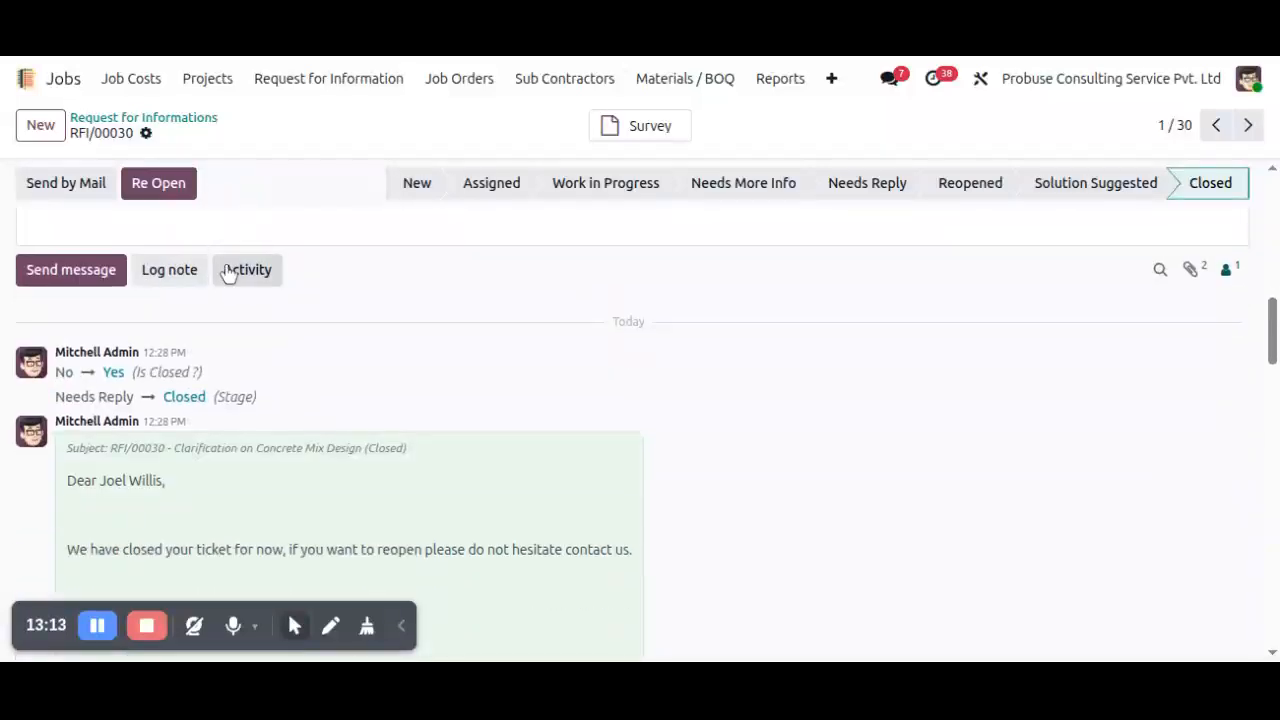
{"action": "scroll", "coordinate": [312, 384], "scroll_direction": "down", "scroll_amount": 4}
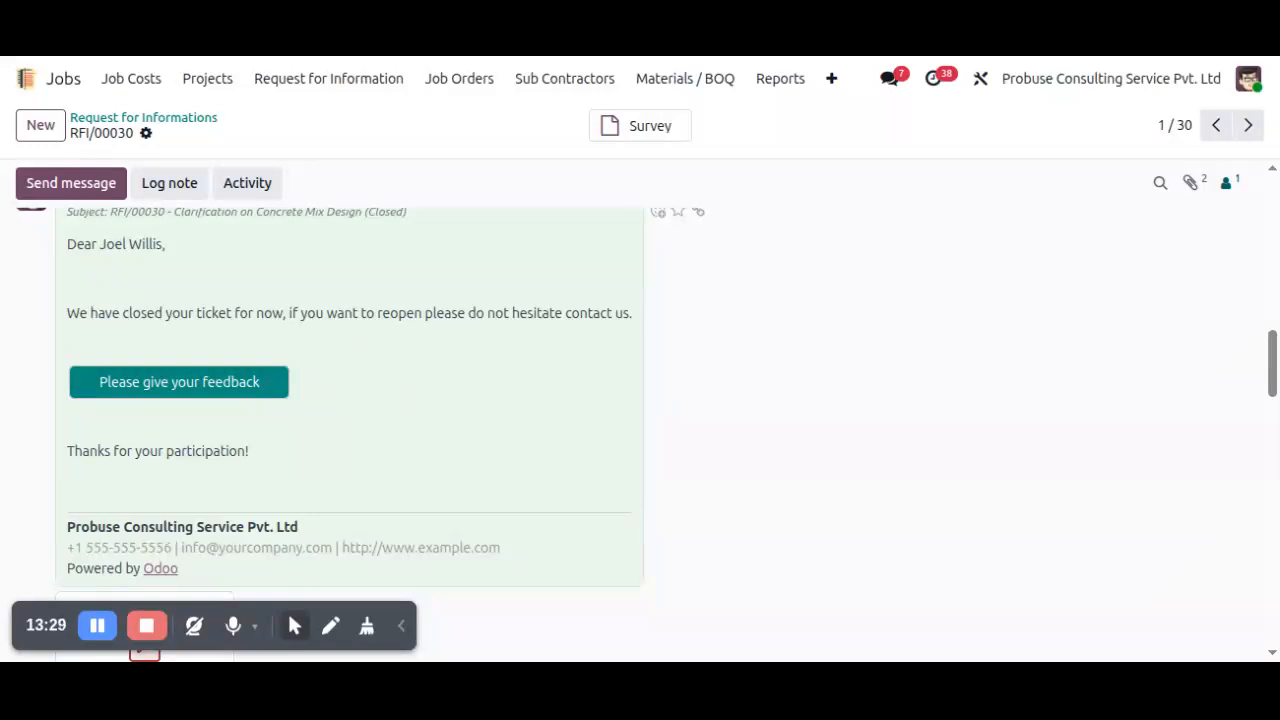
Submit customer feedback rated Excellent with the comment "Yes, the response clearly confirmed the approved concrete grade and resolved the technical discrepancy.".
{"action": "left_click", "coordinate": [188, 385]}
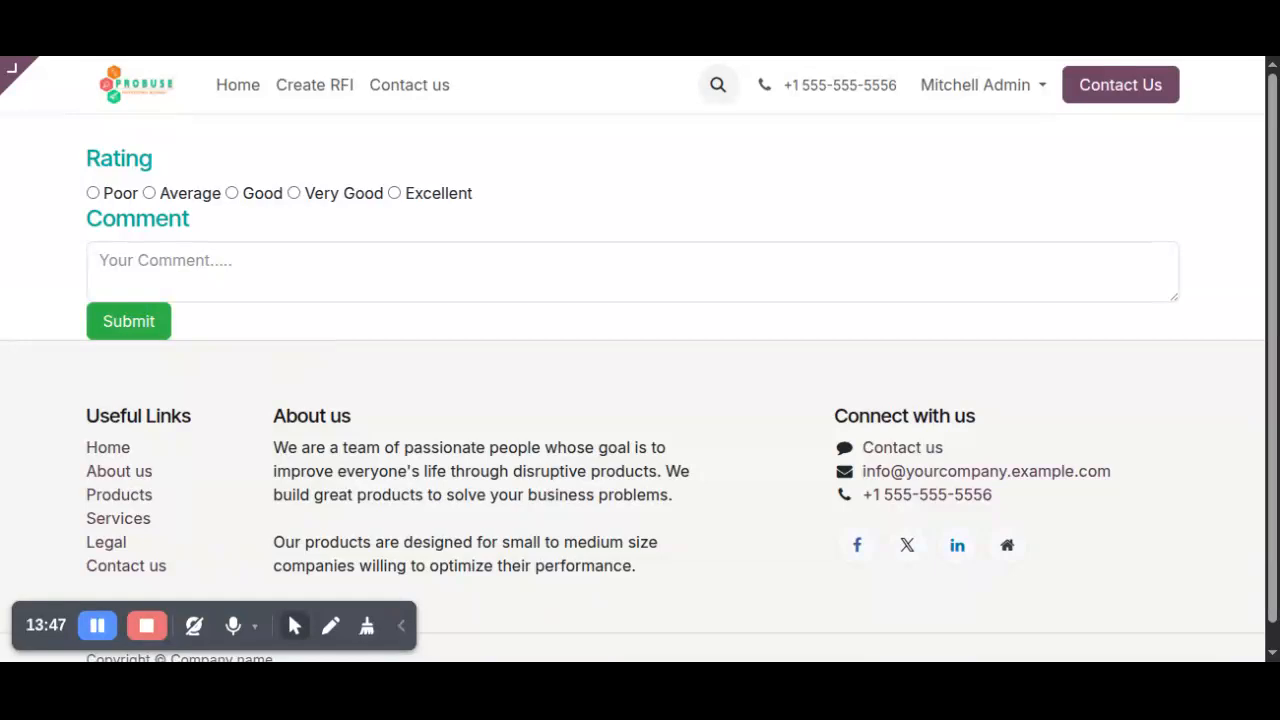
{"action": "left_click", "coordinate": [363, 264]}
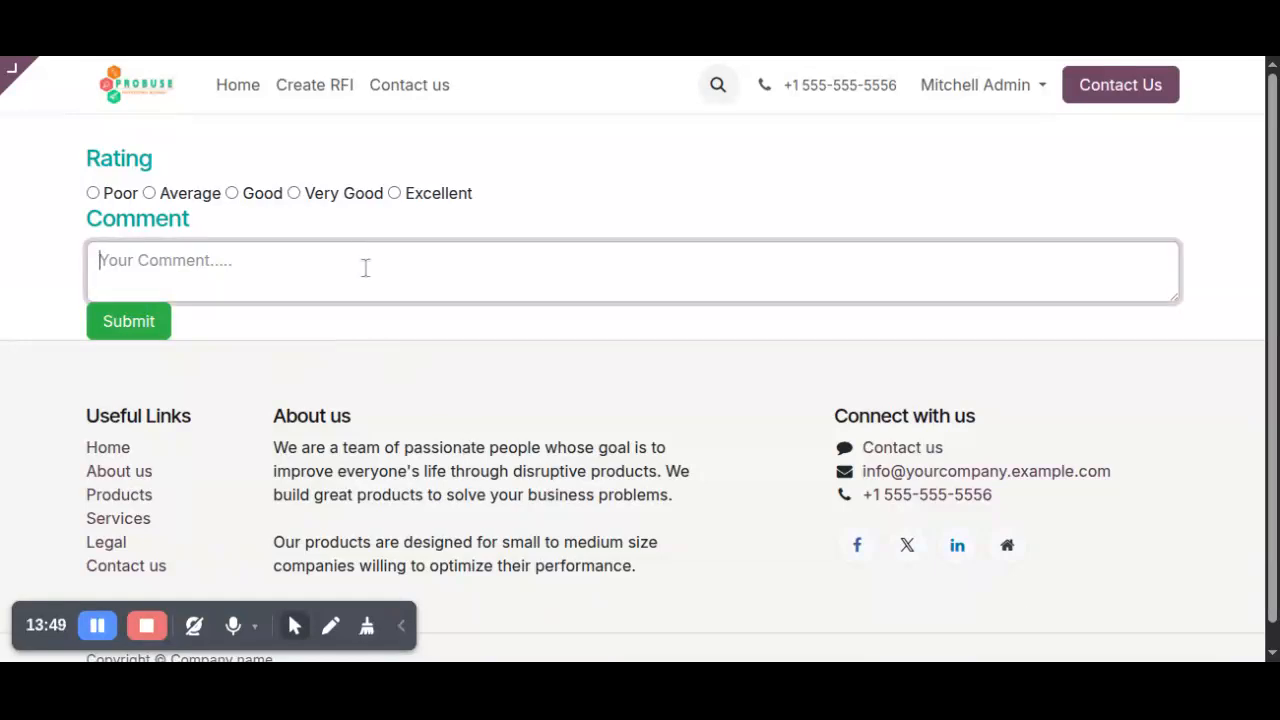
{"action": "type", "text": "Yes, the response clearly confirmed the approved concrete grade and resolved the technical discrepancy."}
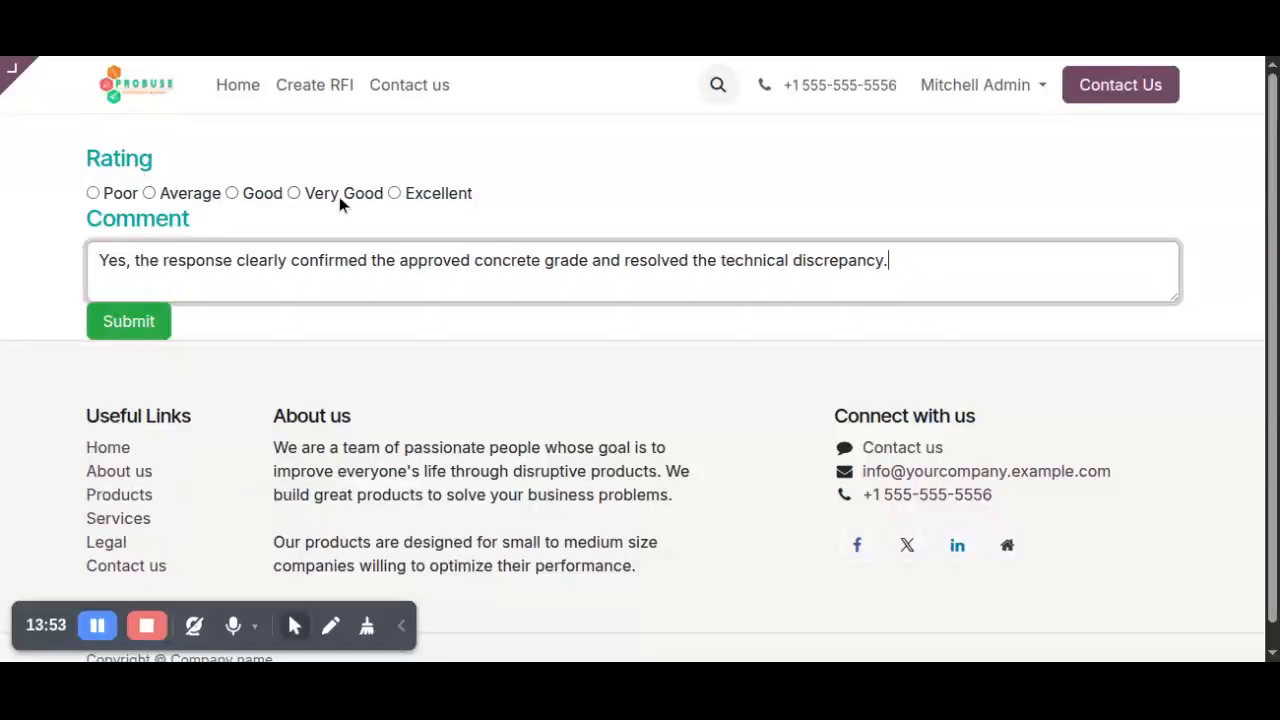
{"action": "left_click", "coordinate": [391, 196]}
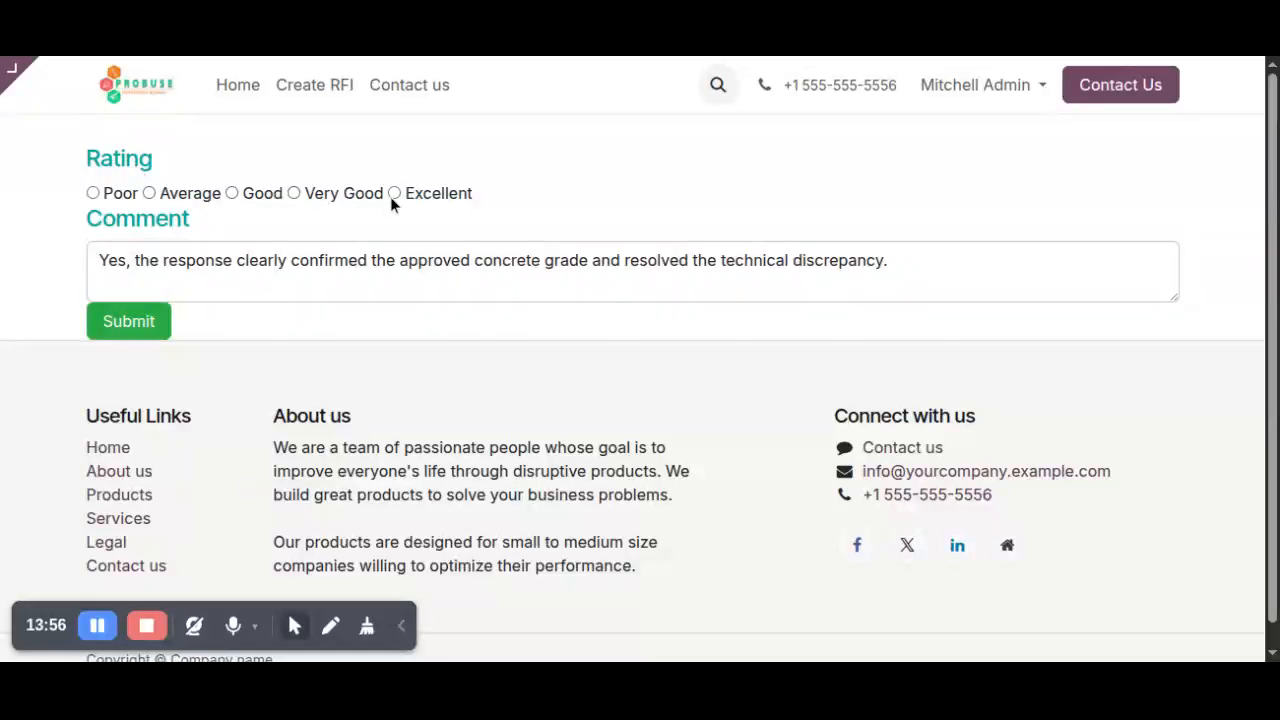
{"action": "left_click", "coordinate": [129, 322]}
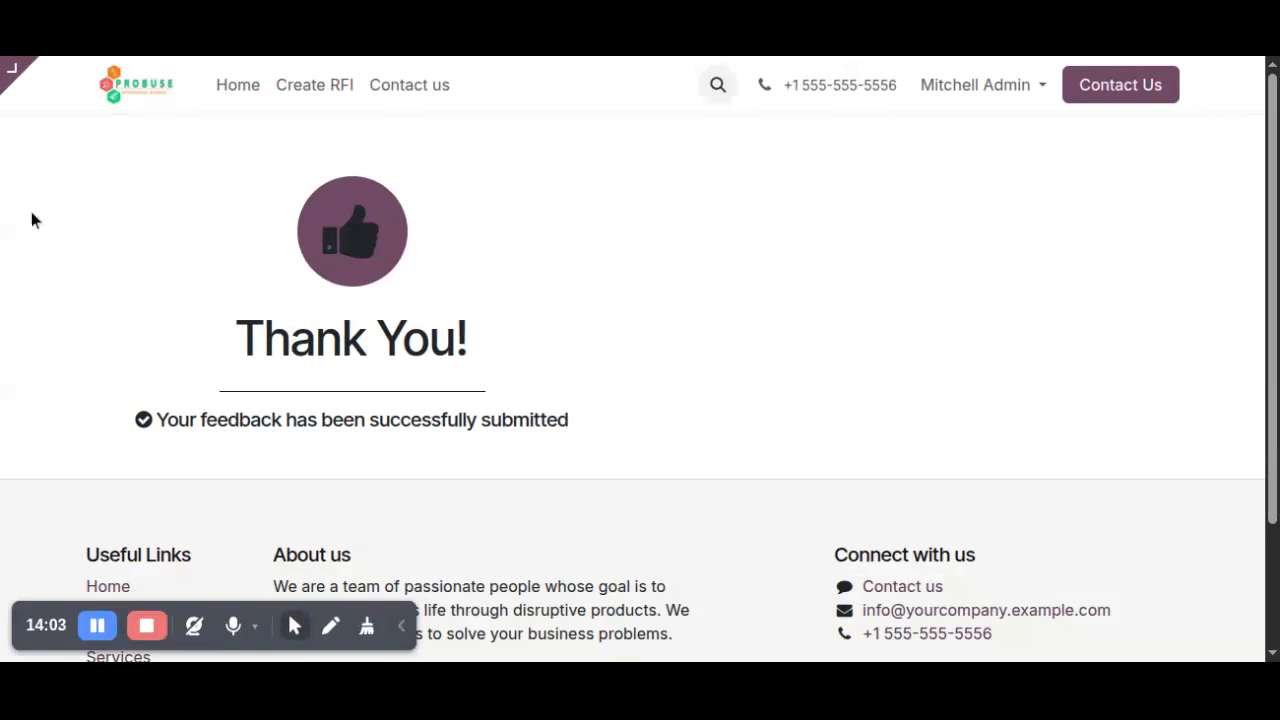
Return to the closed RFI and check the submitted customer/supplier rating and comment.
{"action": "mouse_move", "coordinate": [37, 55]}
{"action": "key", "text": "alt+Left"}
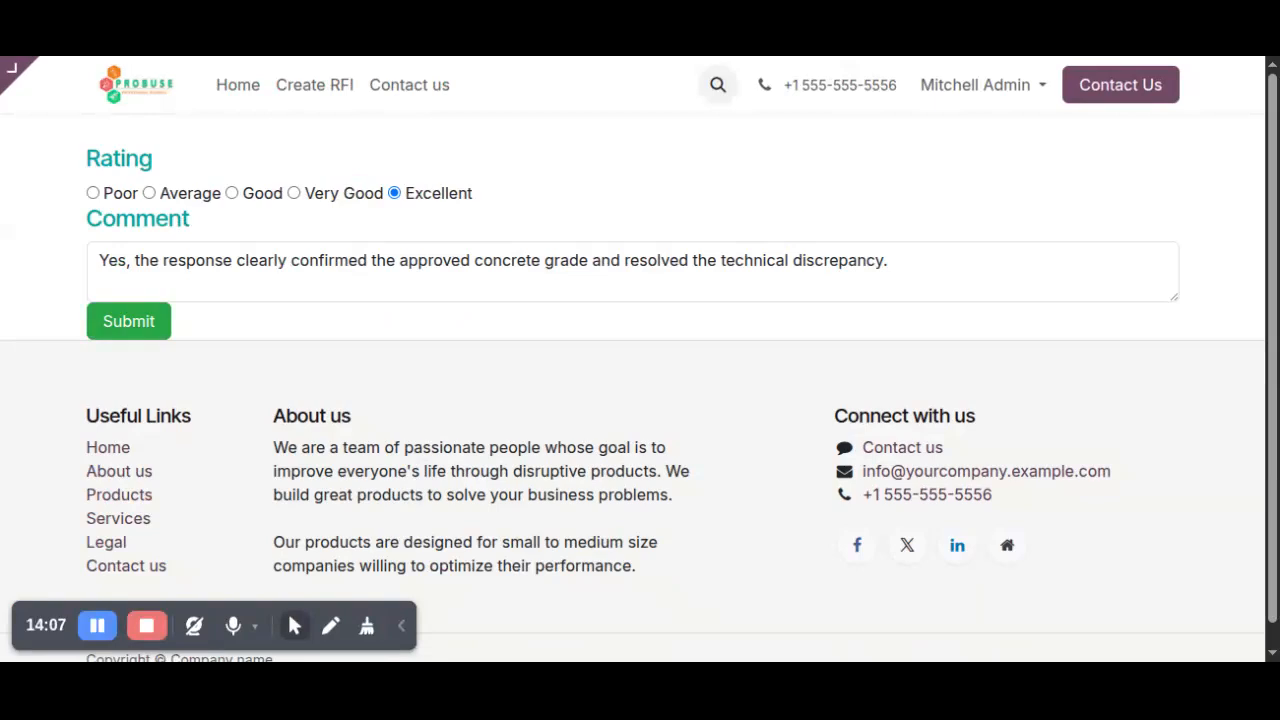
{"action": "key", "text": "alt+Left"}
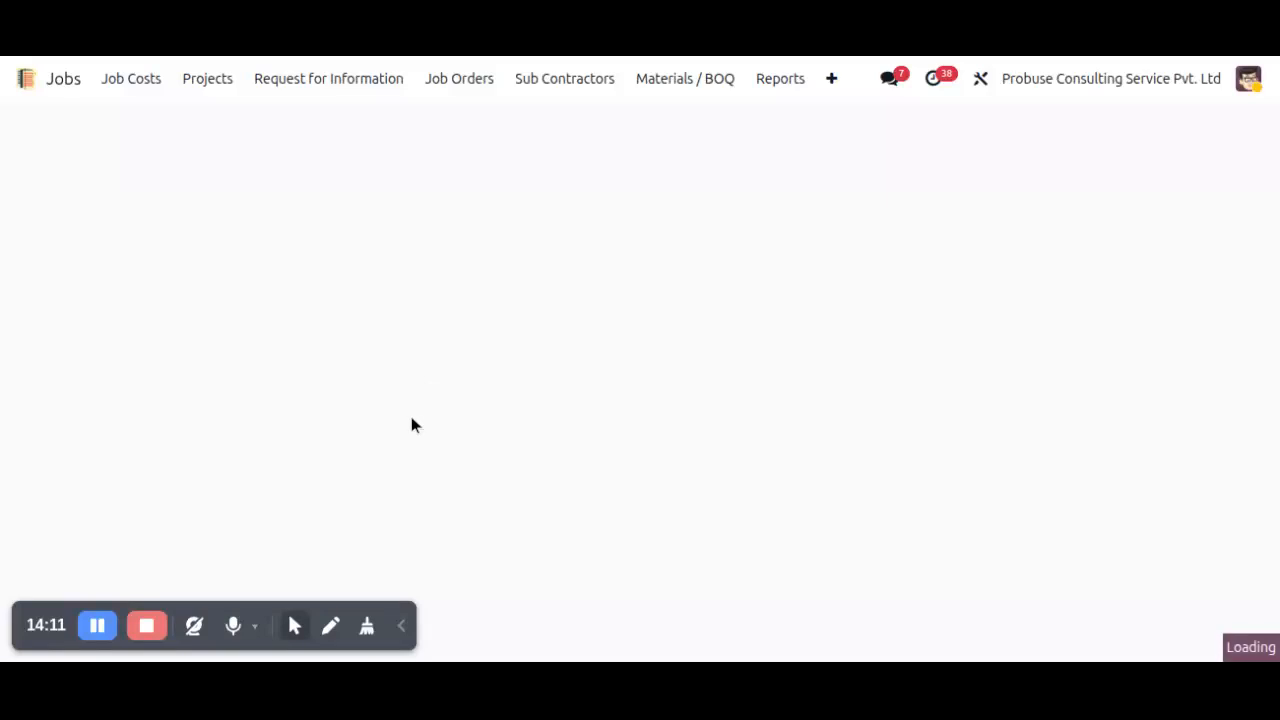
{"action": "scroll", "coordinate": [414, 428], "scroll_direction": "down", "scroll_amount": 5}
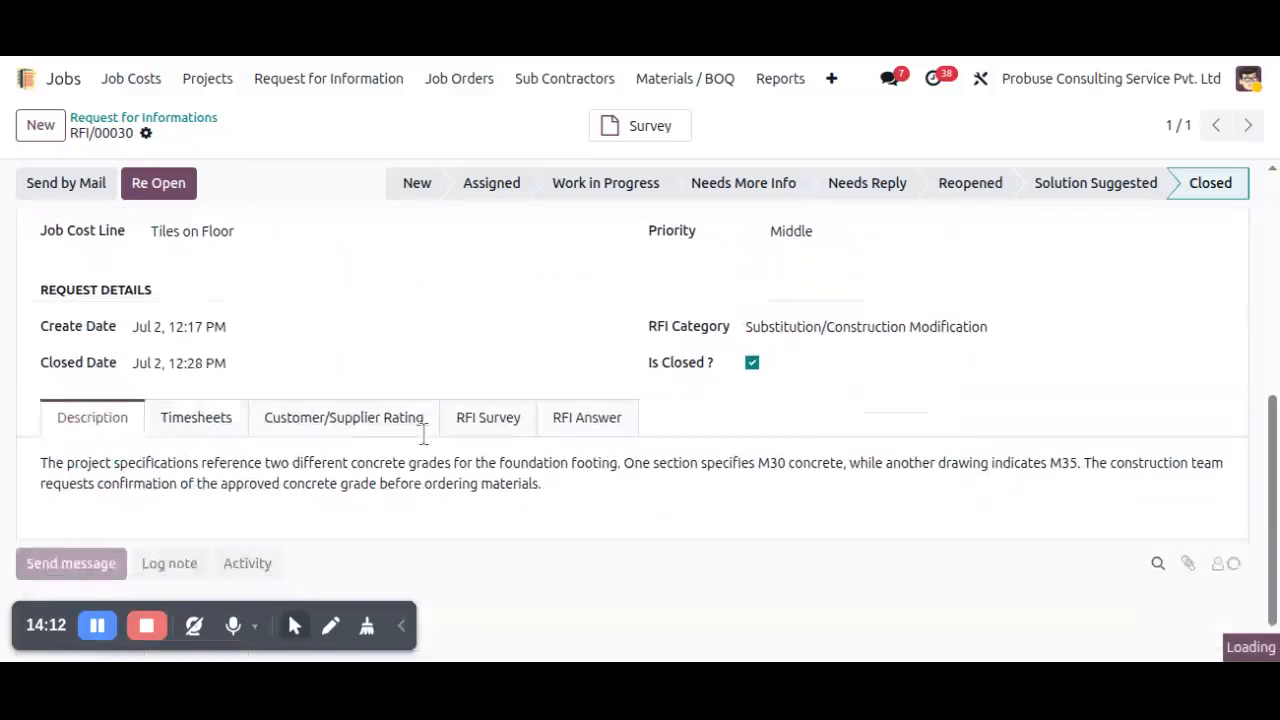
{"action": "left_click", "coordinate": [350, 415]}
{"action": "scroll", "coordinate": [354, 447], "scroll_direction": "down", "scroll_amount": 3}
{"action": "scroll", "coordinate": [353, 442], "scroll_direction": "up", "scroll_amount": 2}
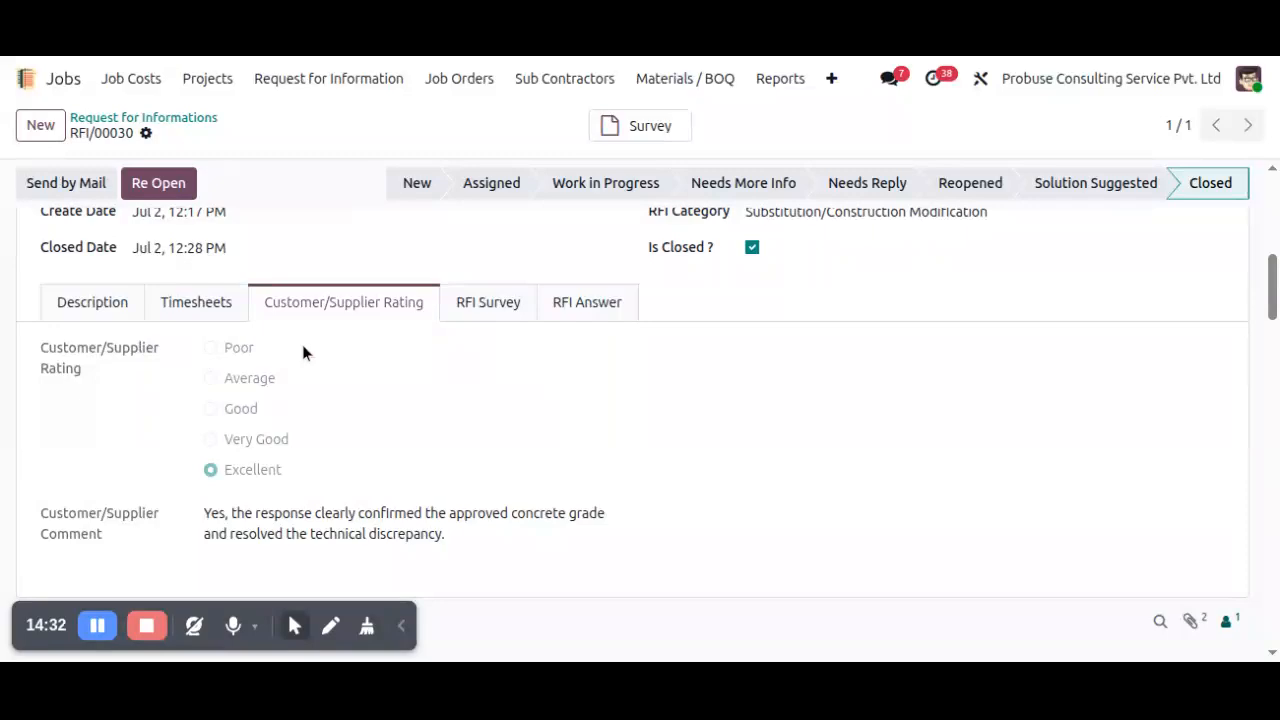
Reopen the closed RFI.
{"action": "scroll", "coordinate": [329, 362], "scroll_direction": "up", "scroll_amount": 8}
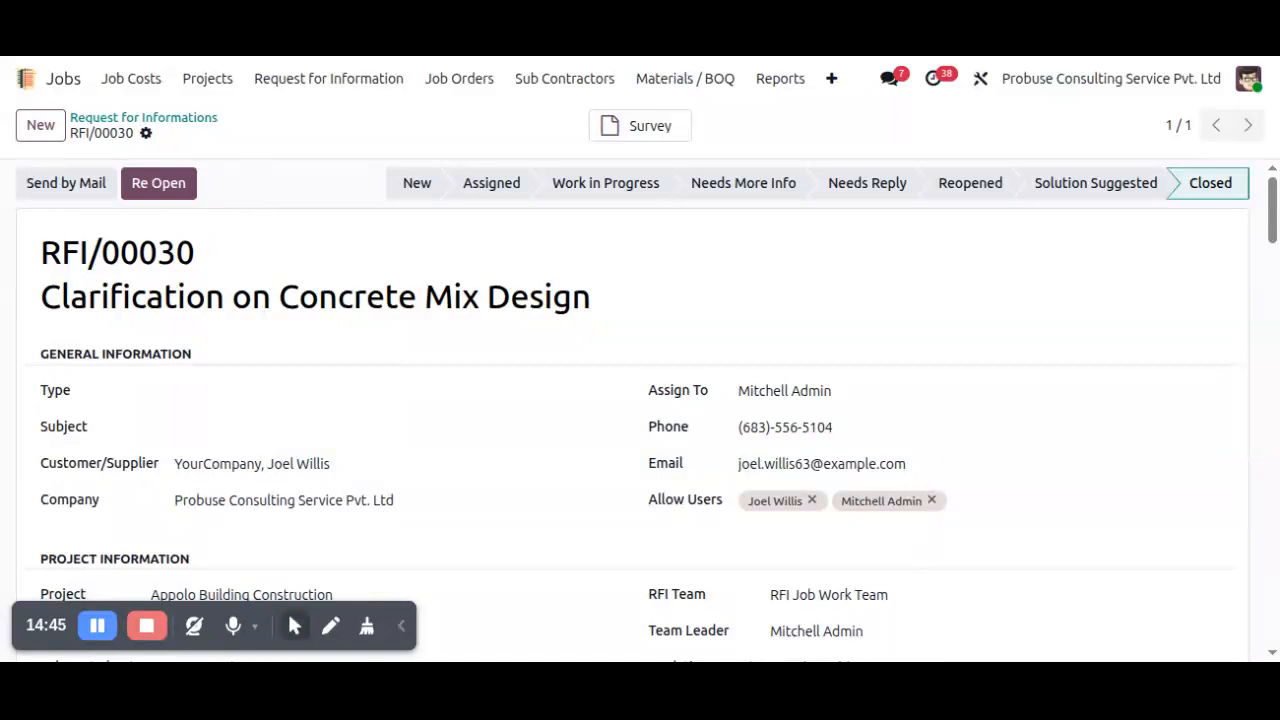
{"action": "left_click", "coordinate": [170, 198]}
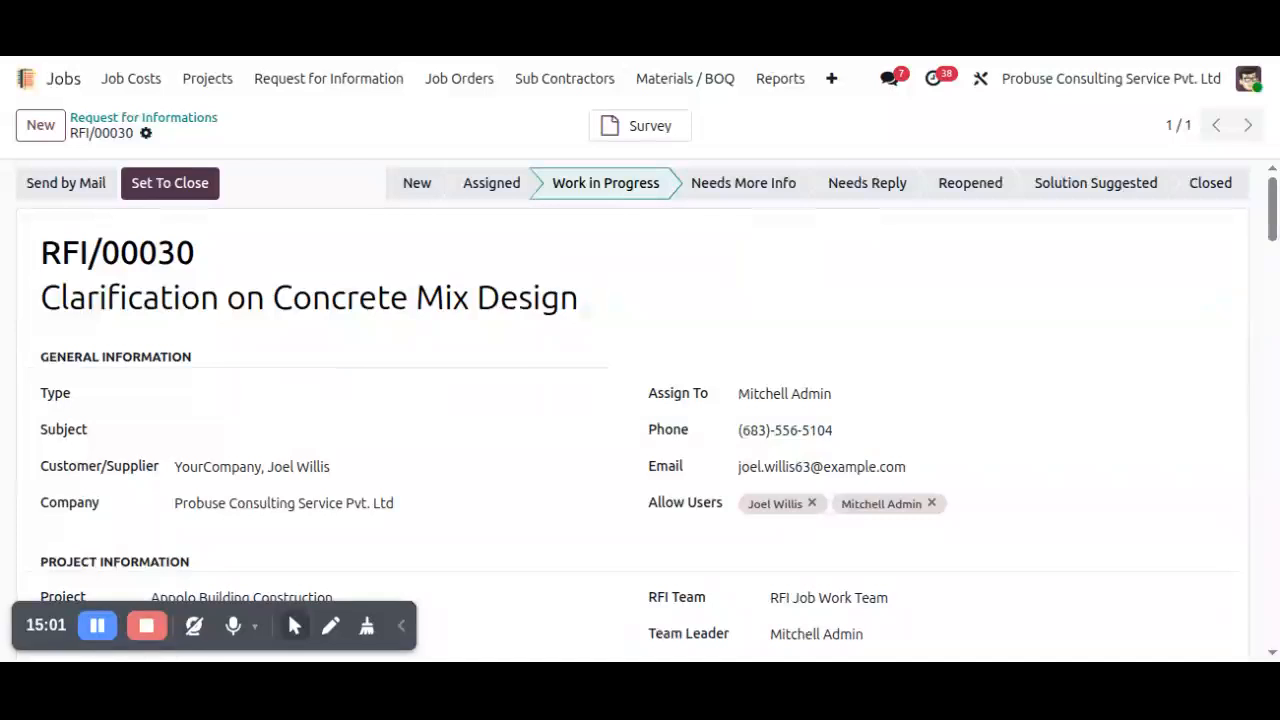
Set the reopened concrete mix design RFI back to the Closed stage.
{"action": "left_click", "coordinate": [187, 182]}
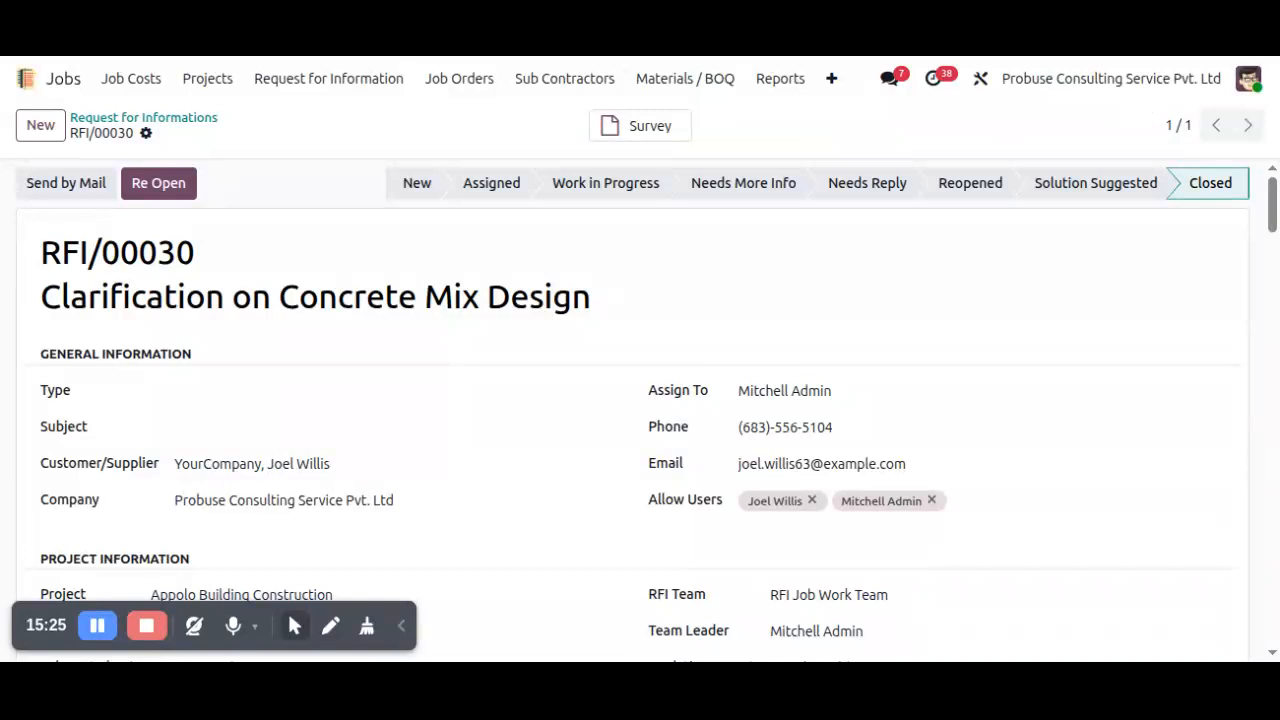
Log out of the administrator account and sign in as the portal customer with the saved login and password.
{"action": "left_click", "coordinate": [1236, 86]}
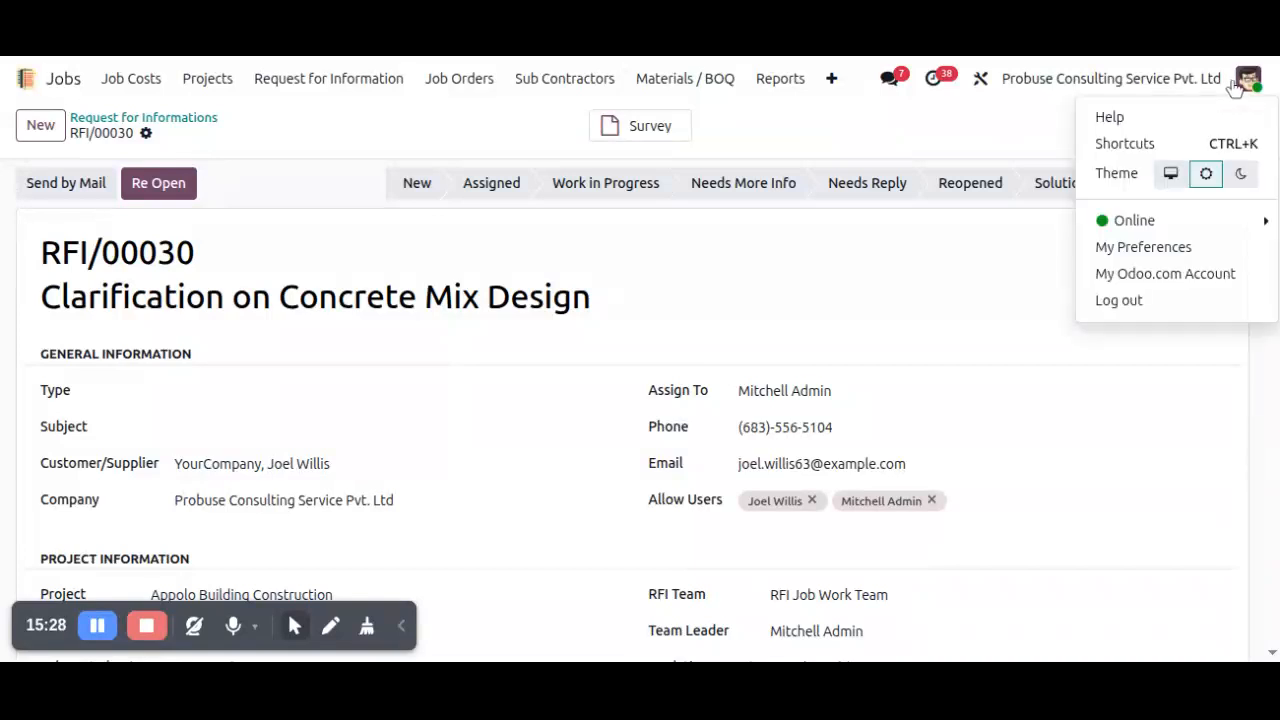
{"action": "left_click", "coordinate": [1220, 305]}
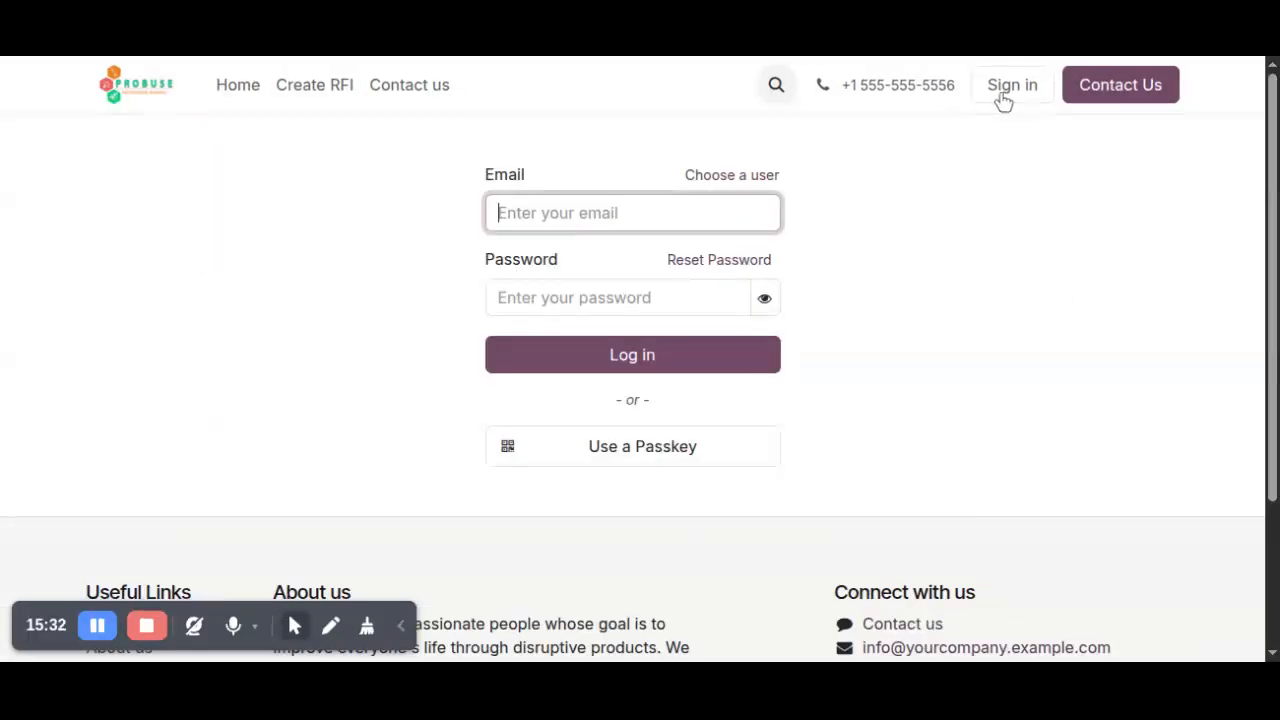
{"action": "left_click", "coordinate": [690, 216]}
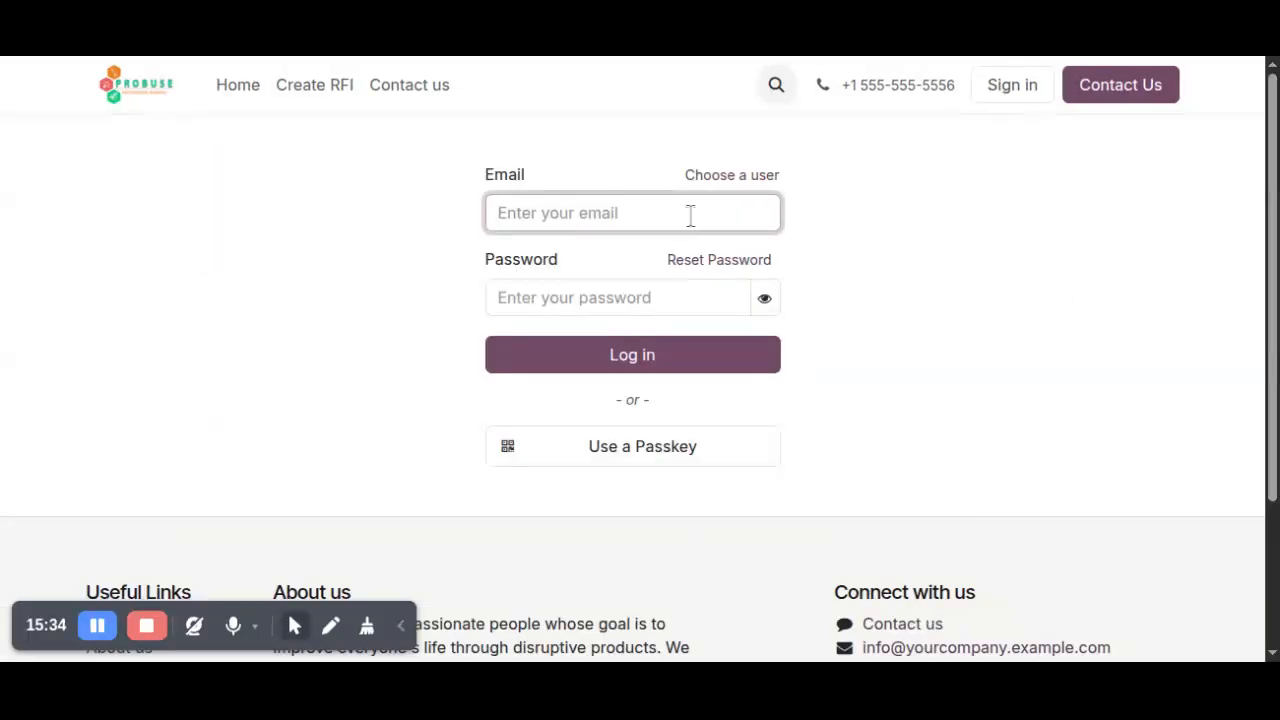
{"action": "left_click", "coordinate": [666, 356]}
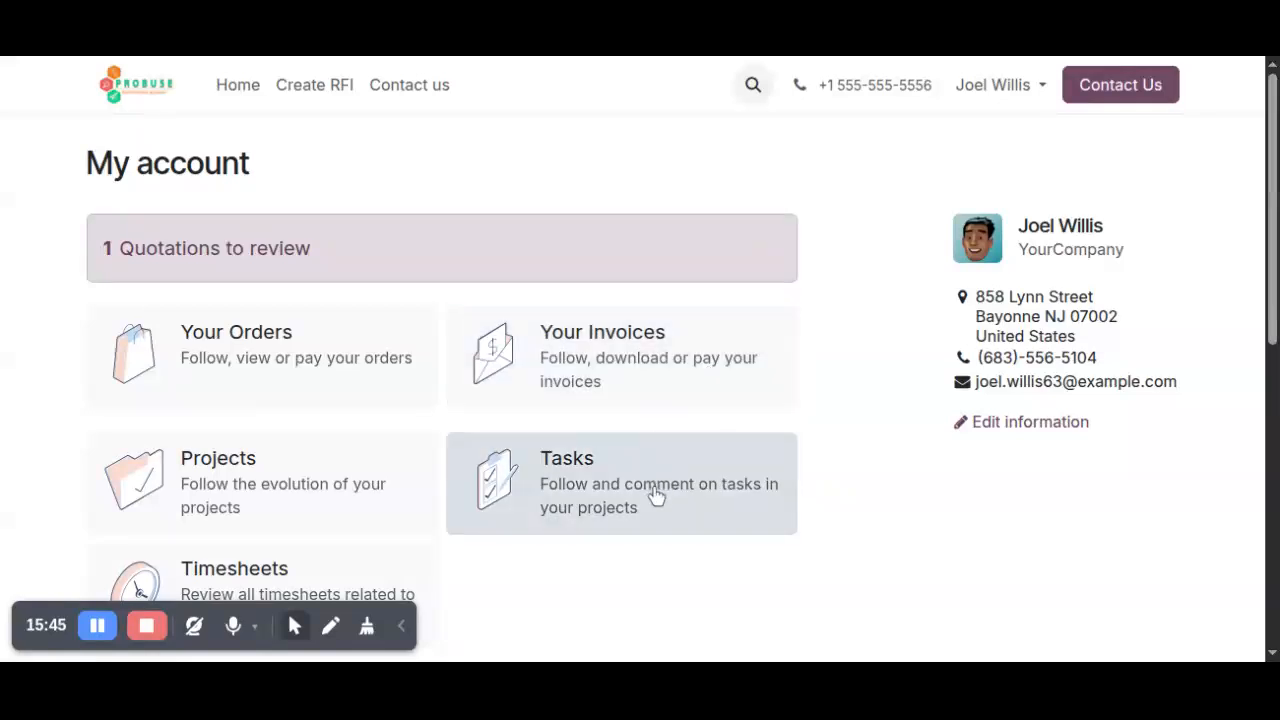
Open RFI/00030 from the Requests for Information records in the customer's portal account.
{"action": "scroll", "coordinate": [680, 522], "scroll_direction": "down", "scroll_amount": 5}
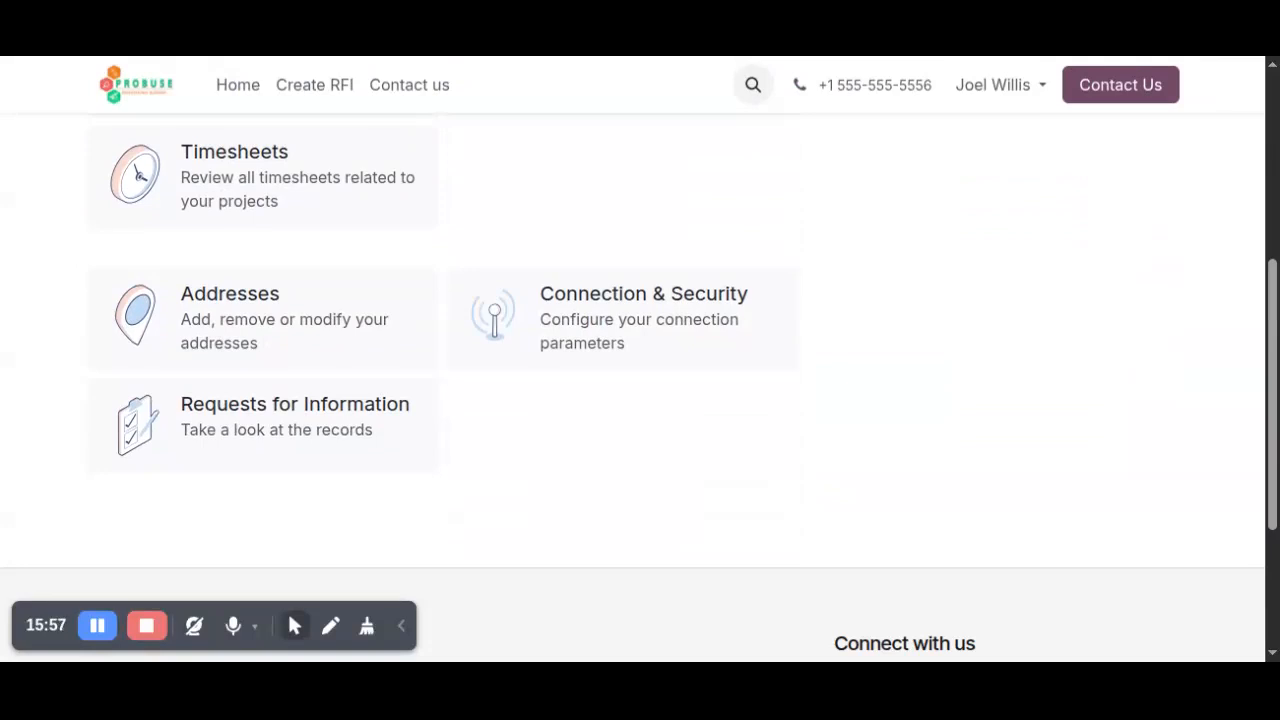
{"action": "left_click", "coordinate": [296, 418]}
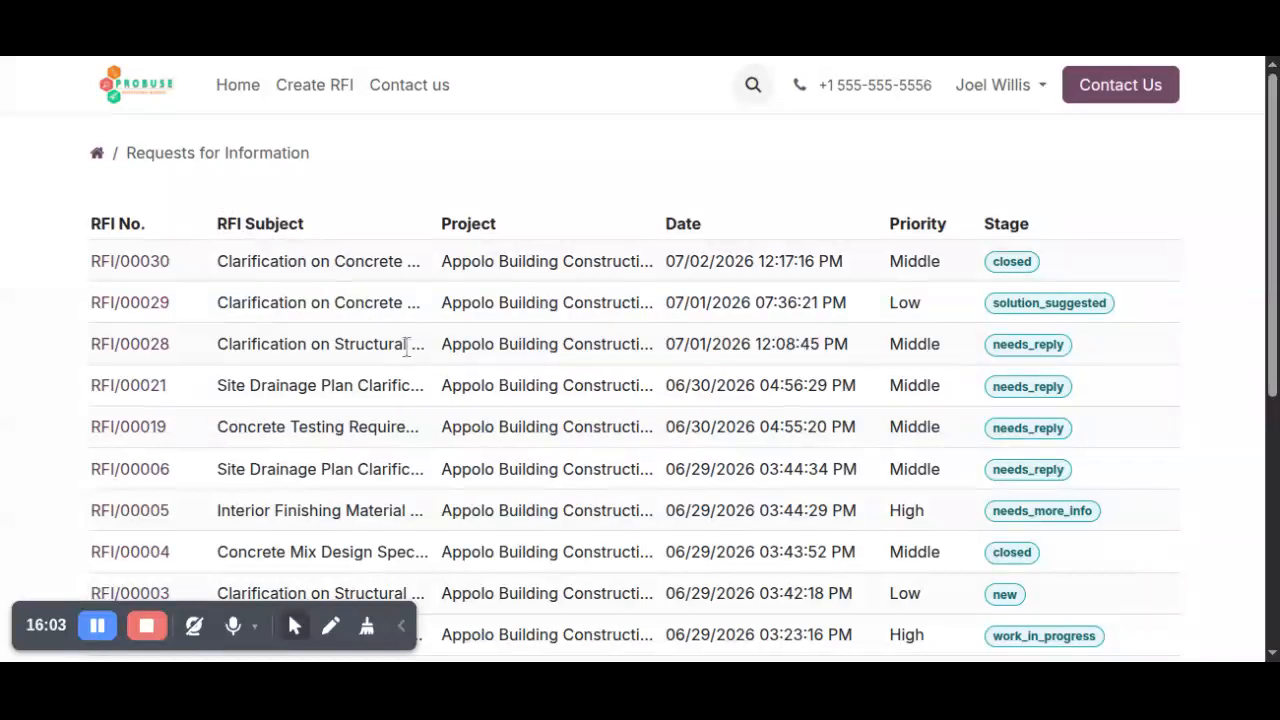
{"action": "scroll", "coordinate": [408, 337], "scroll_direction": "down", "scroll_amount": 3}
{"action": "scroll", "coordinate": [958, 202], "scroll_direction": "up", "scroll_amount": 3}
{"action": "left_click", "coordinate": [130, 263]}
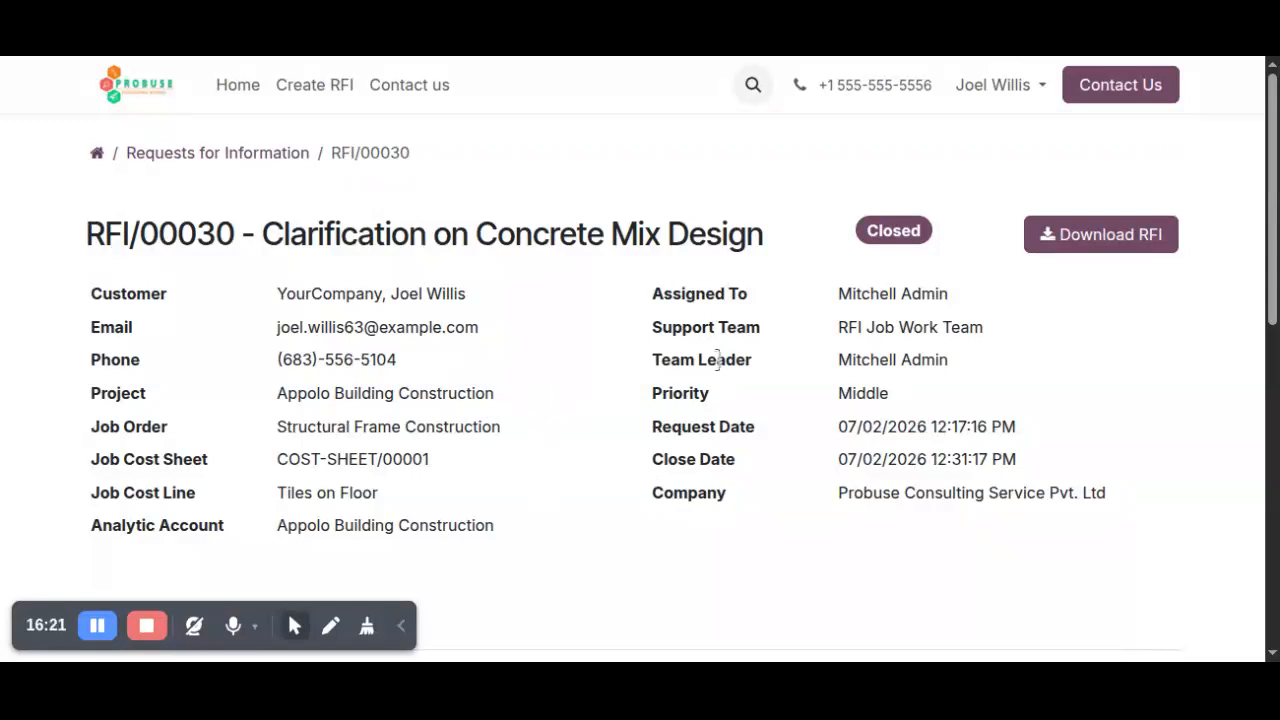
Review the RFI's details, description, response and communication history in the portal, and download the RFI.
{"action": "scroll", "coordinate": [596, 398], "scroll_direction": "down", "scroll_amount": 1}
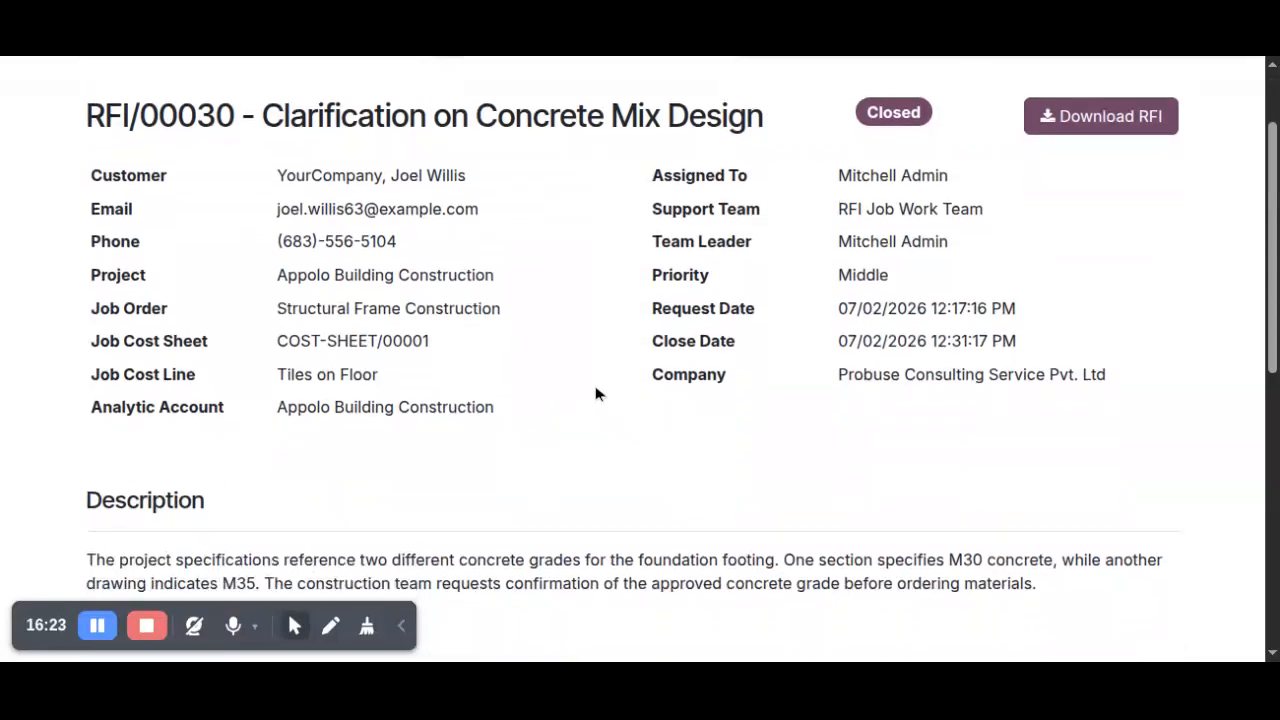
{"action": "scroll", "coordinate": [596, 394], "scroll_direction": "down", "scroll_amount": 1}
{"action": "scroll", "coordinate": [596, 394], "scroll_direction": "down", "scroll_amount": 1}
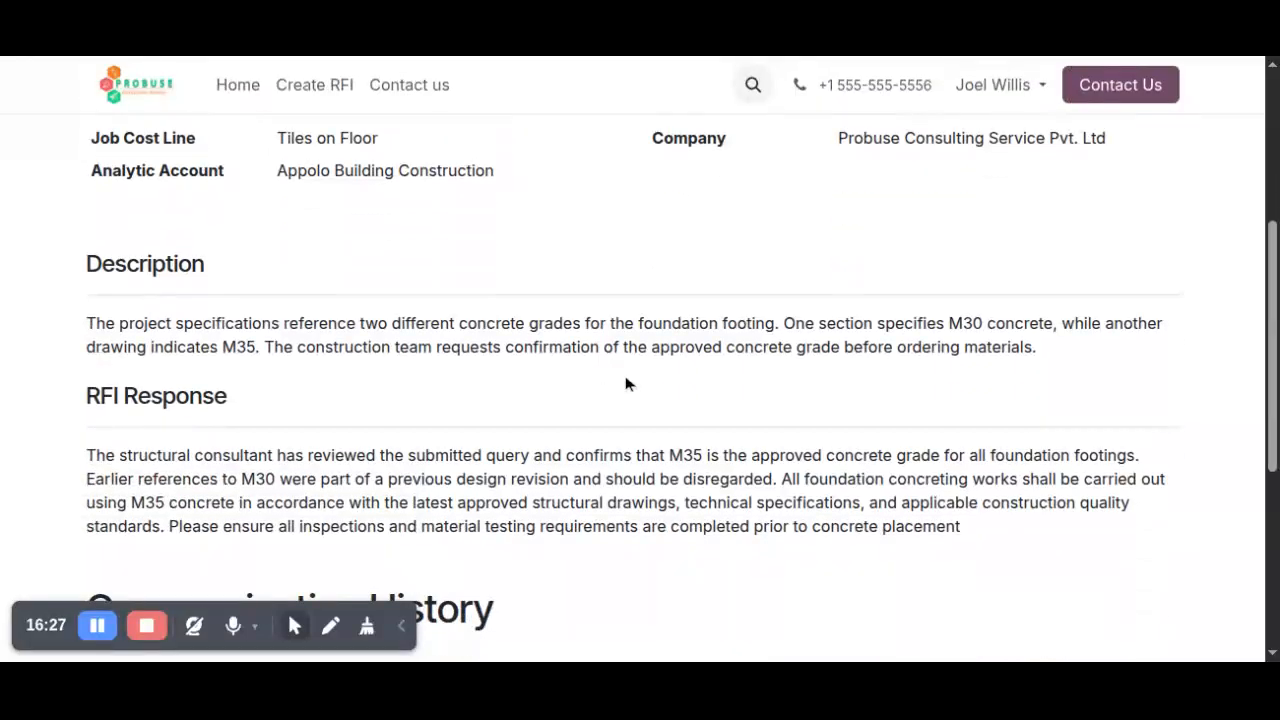
{"action": "scroll", "coordinate": [651, 386], "scroll_direction": "down", "scroll_amount": 2}
{"action": "scroll", "coordinate": [580, 471], "scroll_direction": "down", "scroll_amount": 1}
{"action": "scroll", "coordinate": [580, 463], "scroll_direction": "up", "scroll_amount": 5}
{"action": "scroll", "coordinate": [578, 459], "scroll_direction": "up", "scroll_amount": 1}
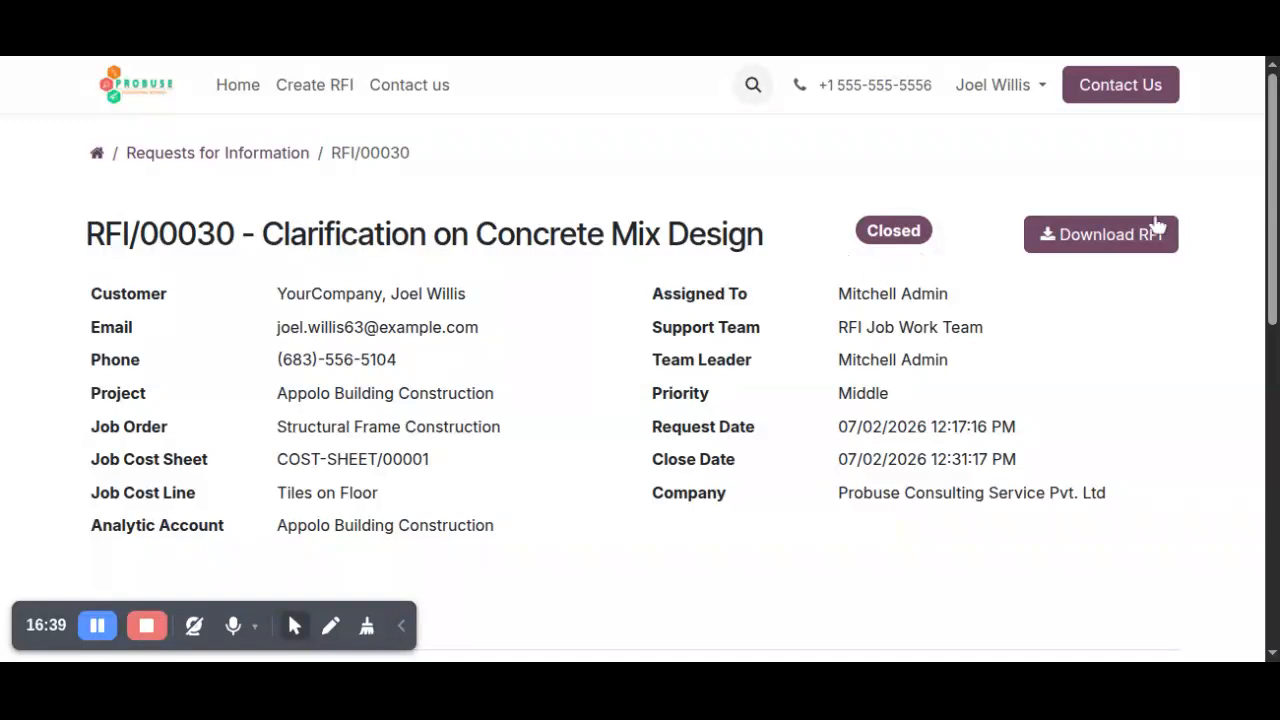
{"action": "left_click", "coordinate": [1105, 249]}
Log out of the portal account and sign back in as administrator with the login and account password.
{"action": "left_click", "coordinate": [1003, 86]}
{"action": "left_click", "coordinate": [1000, 182]}
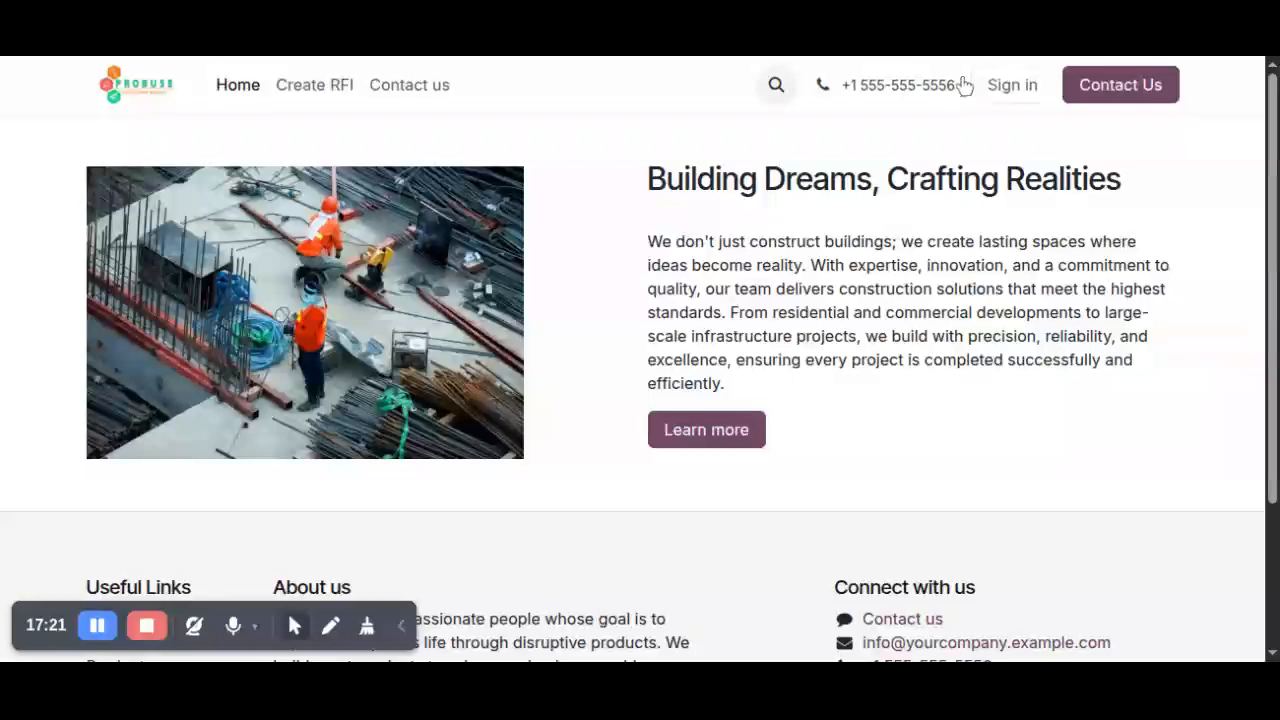
{"action": "left_click", "coordinate": [1018, 92]}
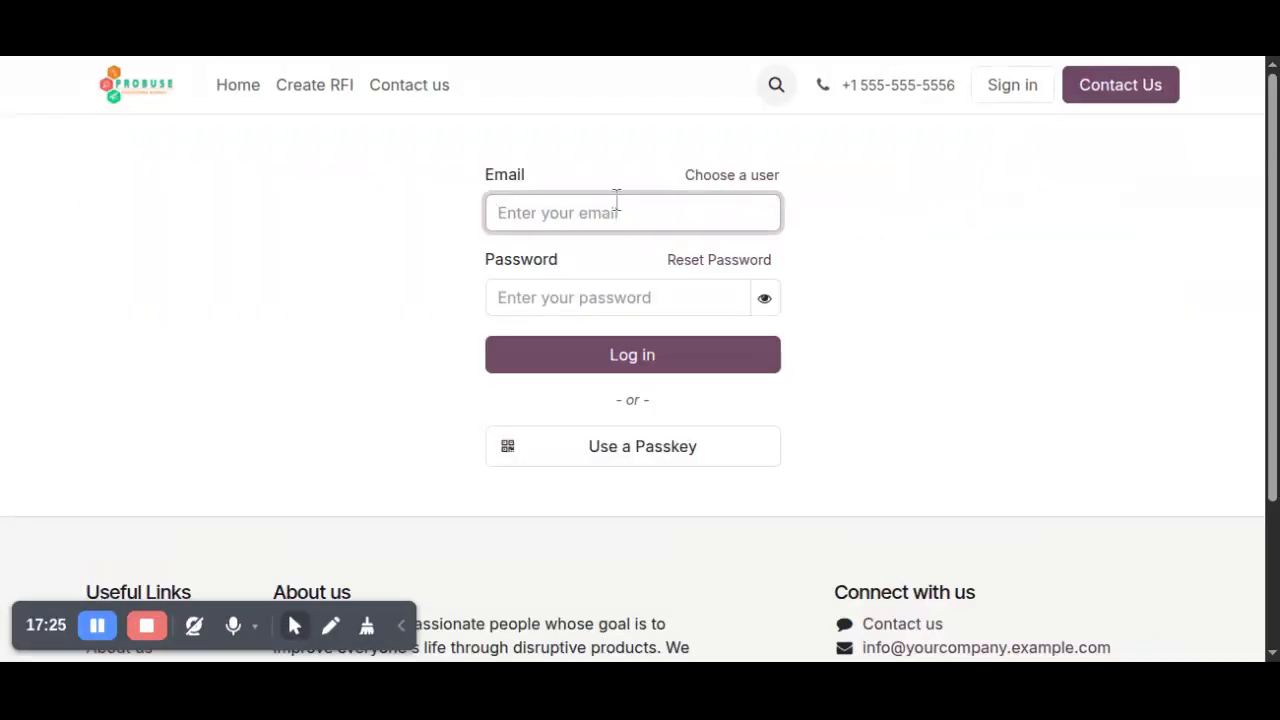
{"action": "type", "text": "a"}
{"action": "left_click", "coordinate": [543, 291]}
{"action": "type", "text": "a"}
{"action": "left_click", "coordinate": [565, 368]}
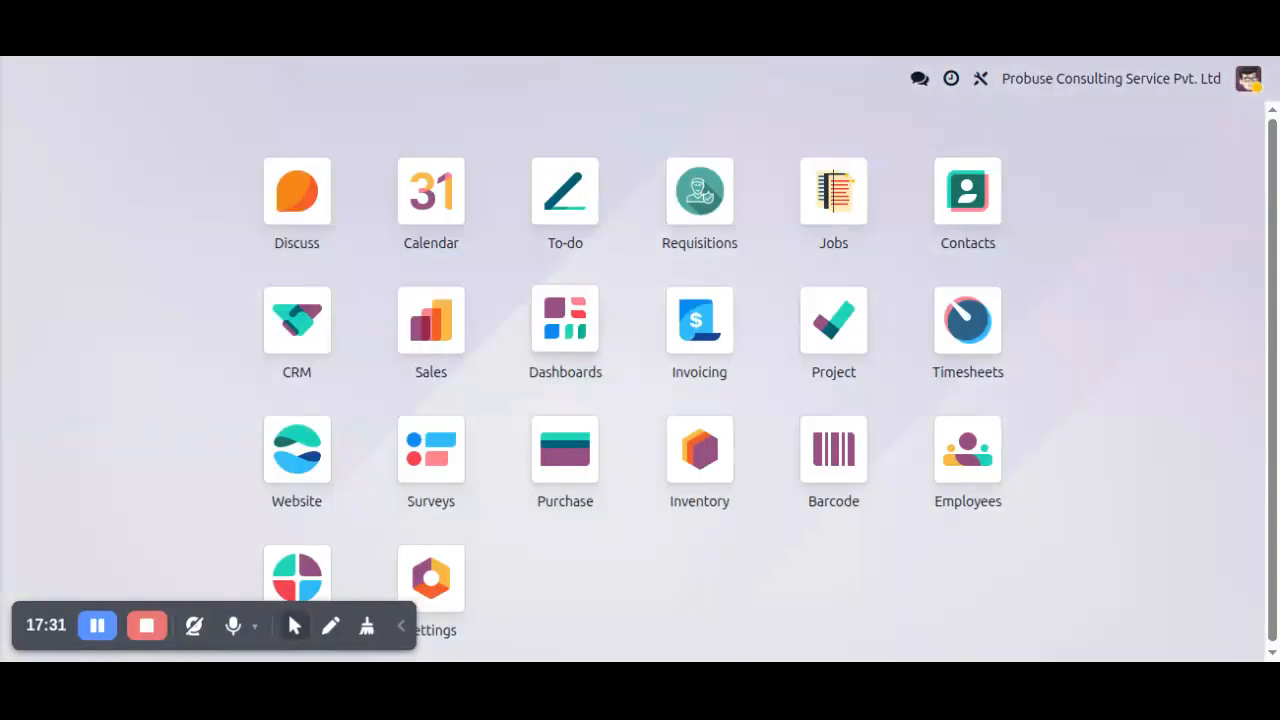
Open the Request for Information report in the Jobs app and examine the pivot table of RFIs by stage.
{"action": "left_click", "coordinate": [836, 190]}
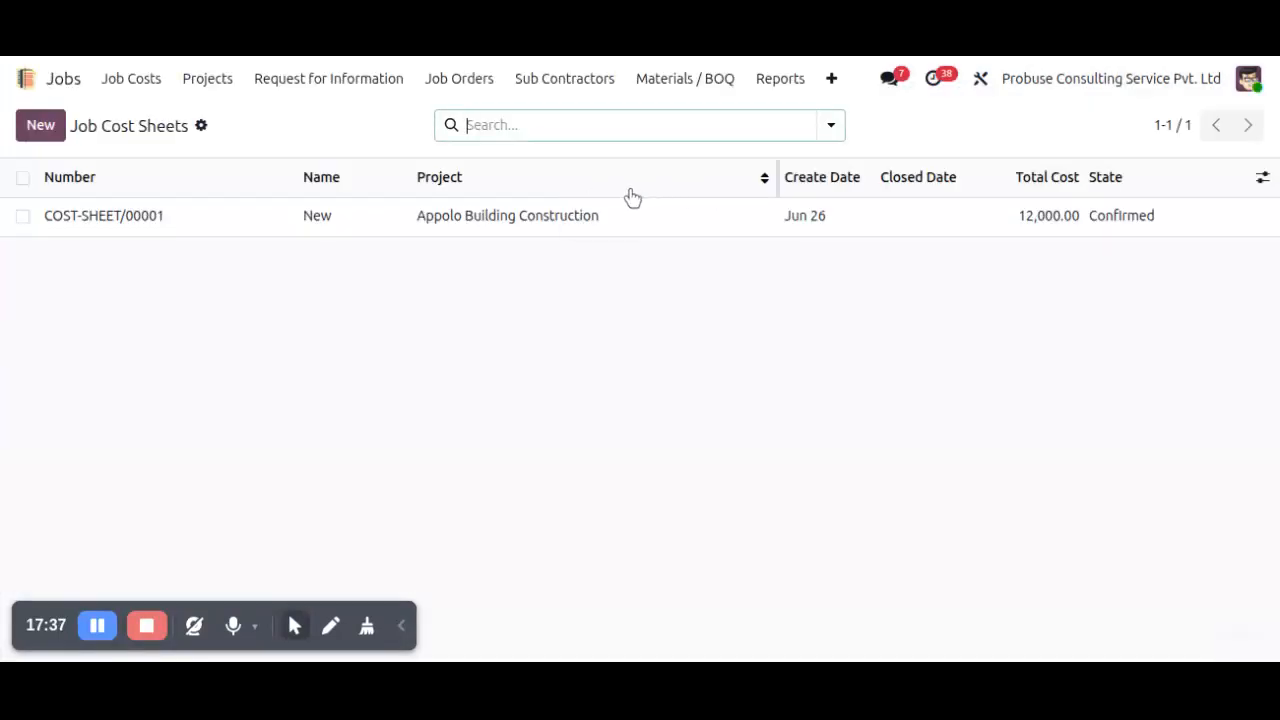
{"action": "left_click", "coordinate": [778, 80]}
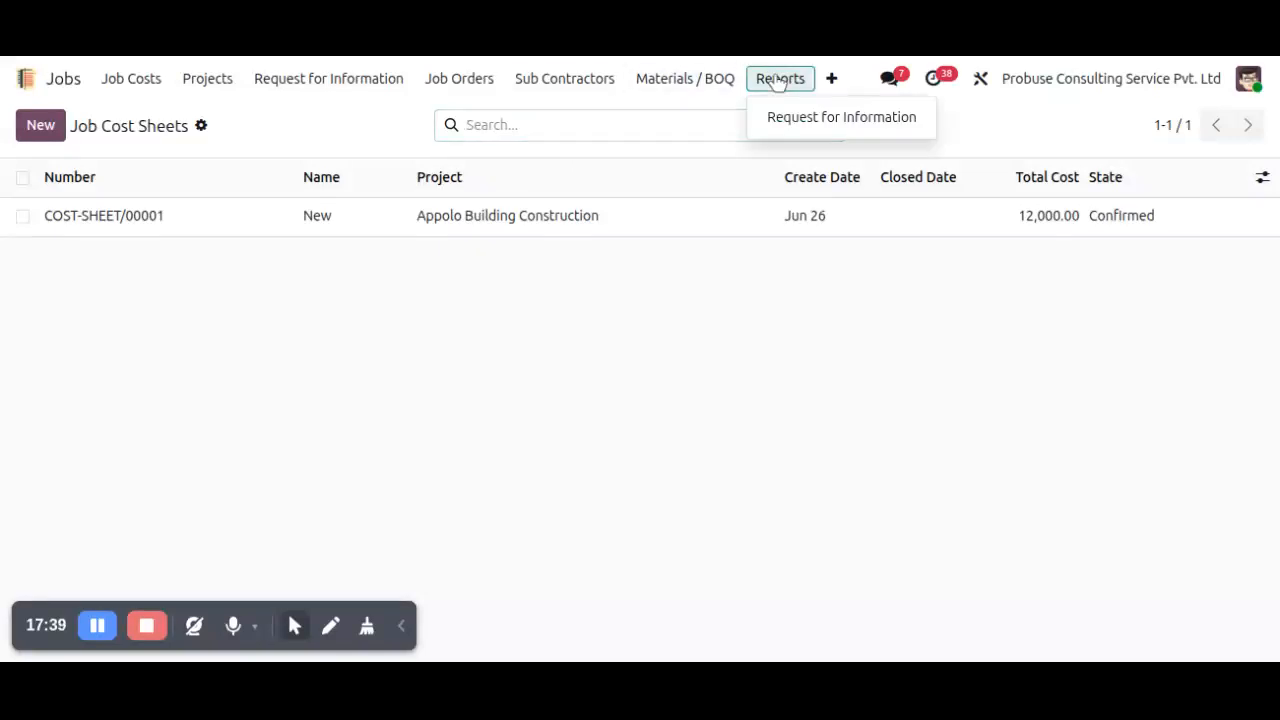
{"action": "left_click", "coordinate": [786, 117]}
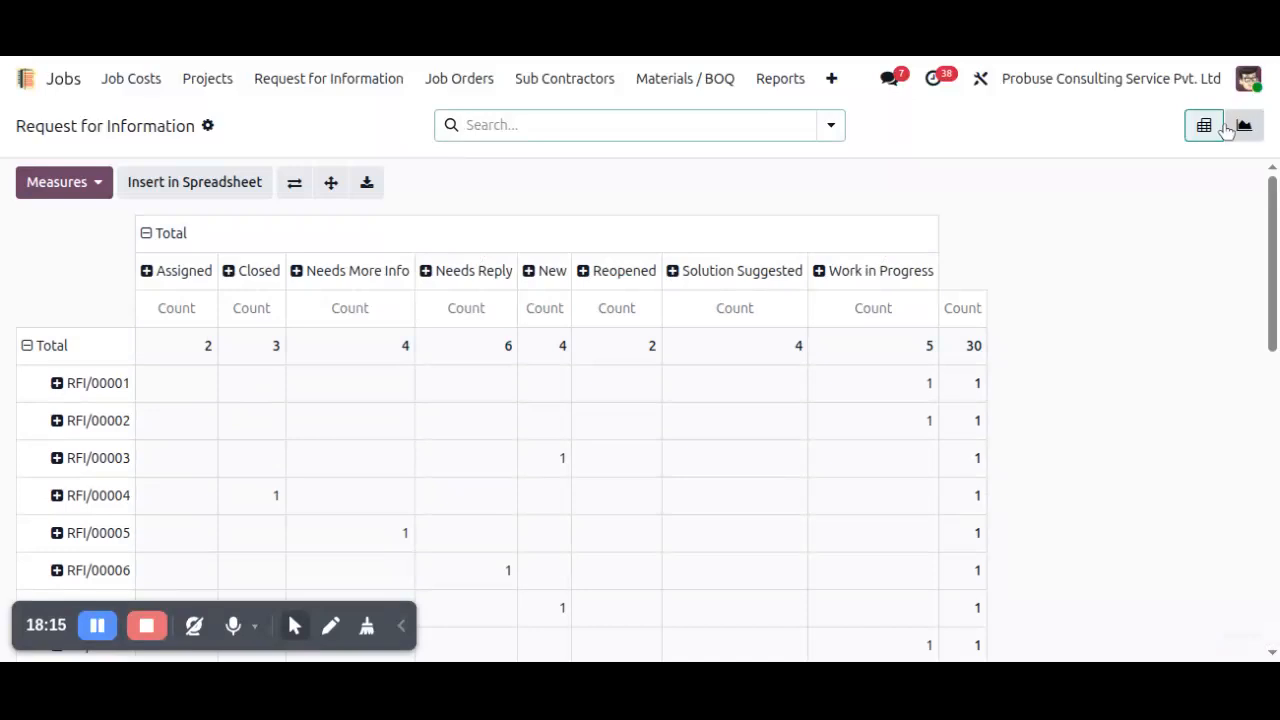
{"action": "scroll", "coordinate": [873, 370], "scroll_direction": "down", "scroll_amount": 6}
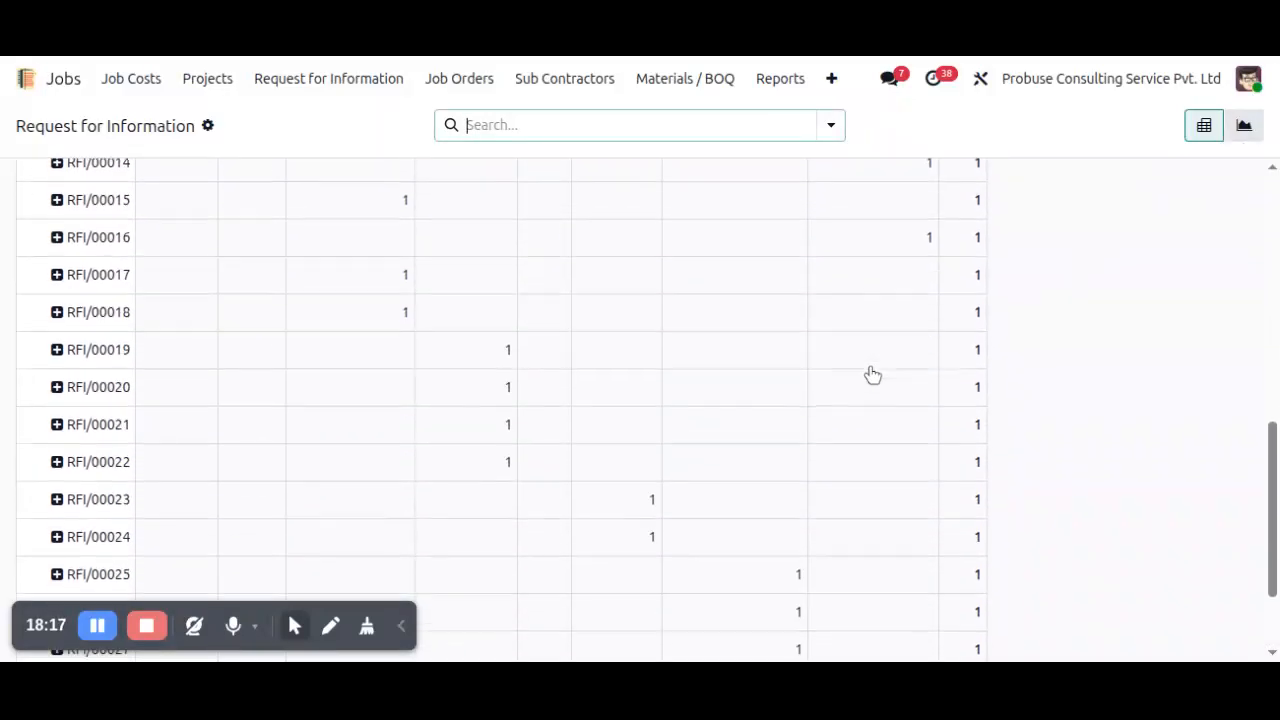
{"action": "scroll", "coordinate": [872, 374], "scroll_direction": "up", "scroll_amount": 6}
{"action": "scroll", "coordinate": [900, 345], "scroll_direction": "down", "scroll_amount": 4}
{"action": "scroll", "coordinate": [1108, 290], "scroll_direction": "up", "scroll_amount": 4}
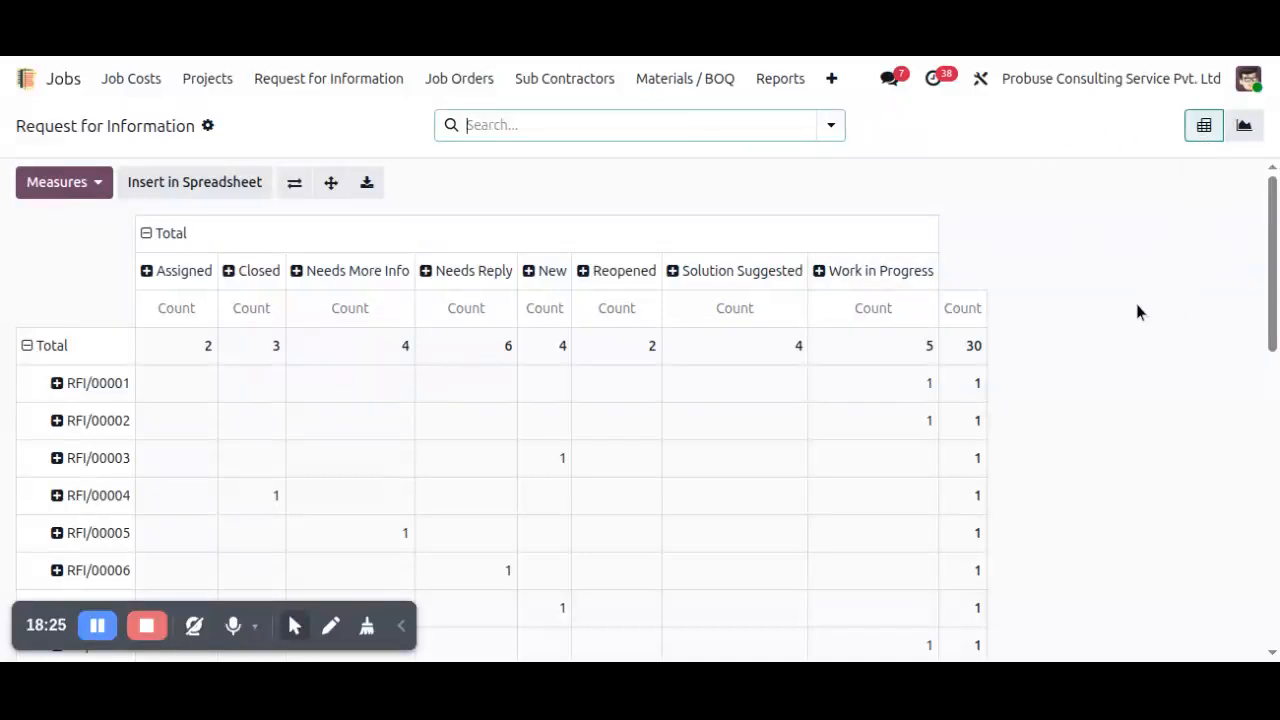
{"action": "scroll", "coordinate": [1137, 310], "scroll_direction": "down", "scroll_amount": 2}
{"action": "scroll", "coordinate": [1137, 312], "scroll_direction": "down", "scroll_amount": 7}
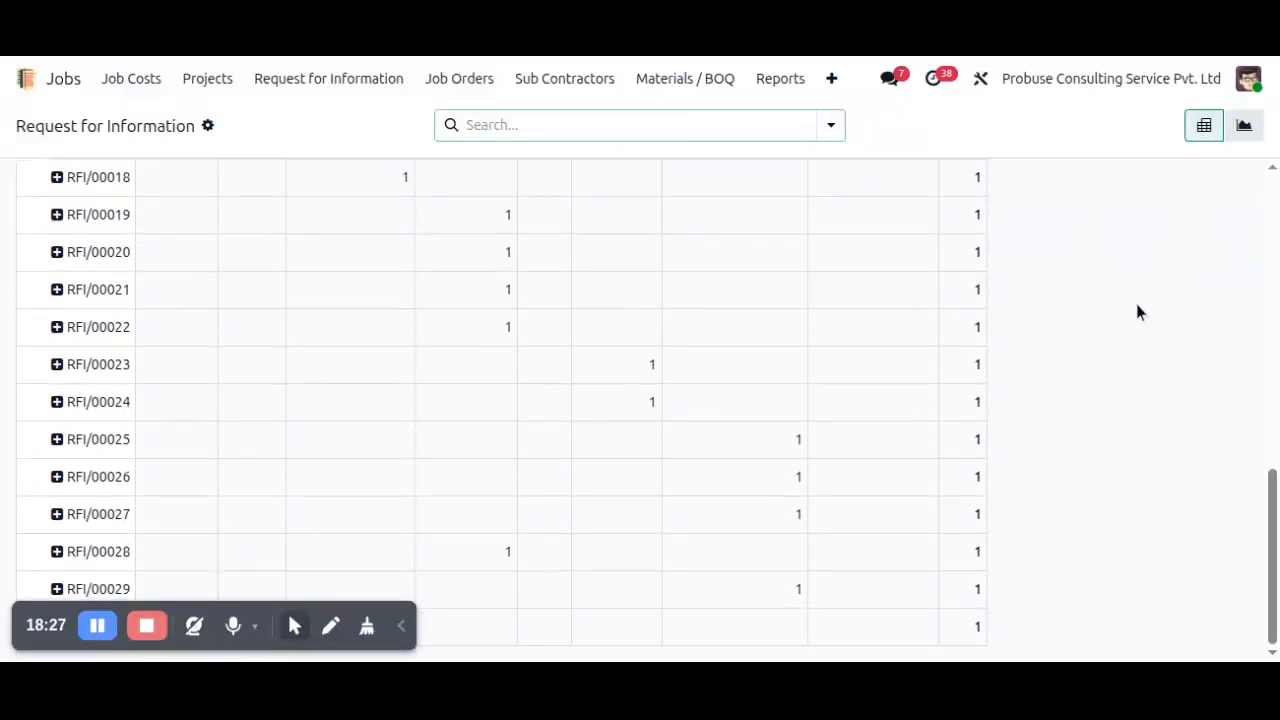
Show the RFI report as a graph grouped by Type of Ticket.
{"action": "left_click", "coordinate": [1243, 126]}
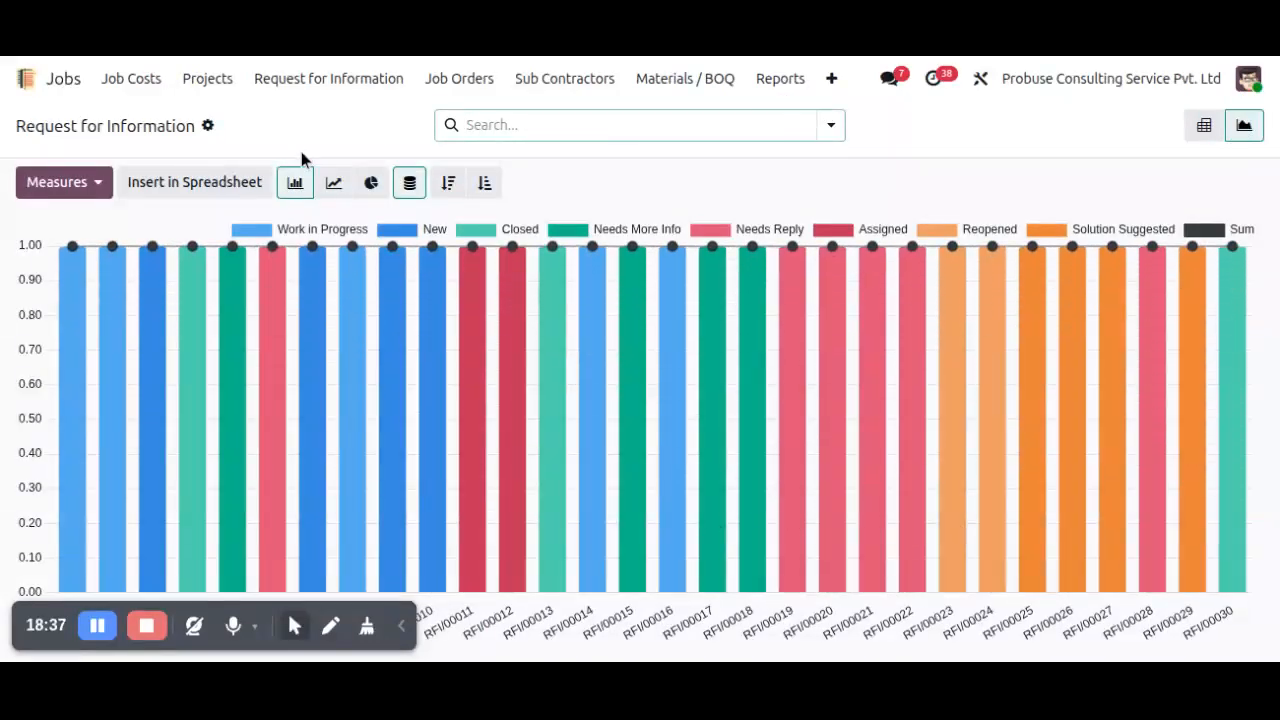
{"action": "left_click", "coordinate": [558, 122]}
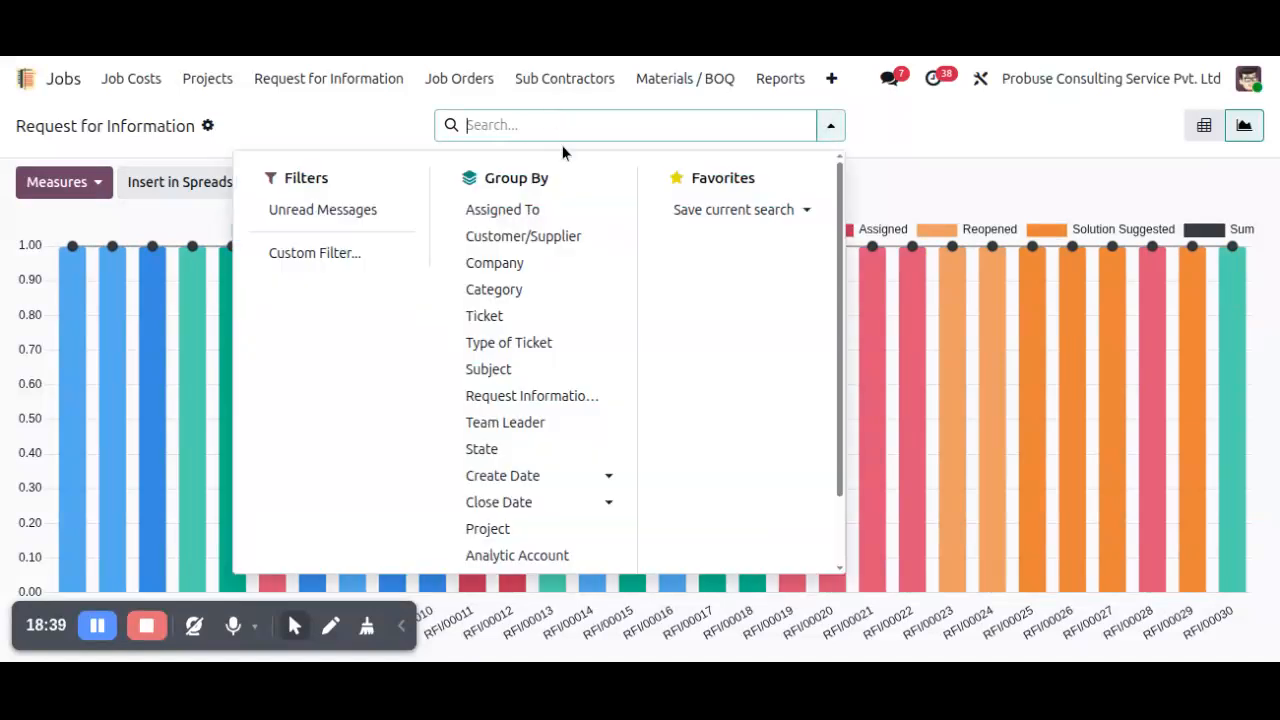
{"action": "left_click", "coordinate": [524, 345]}
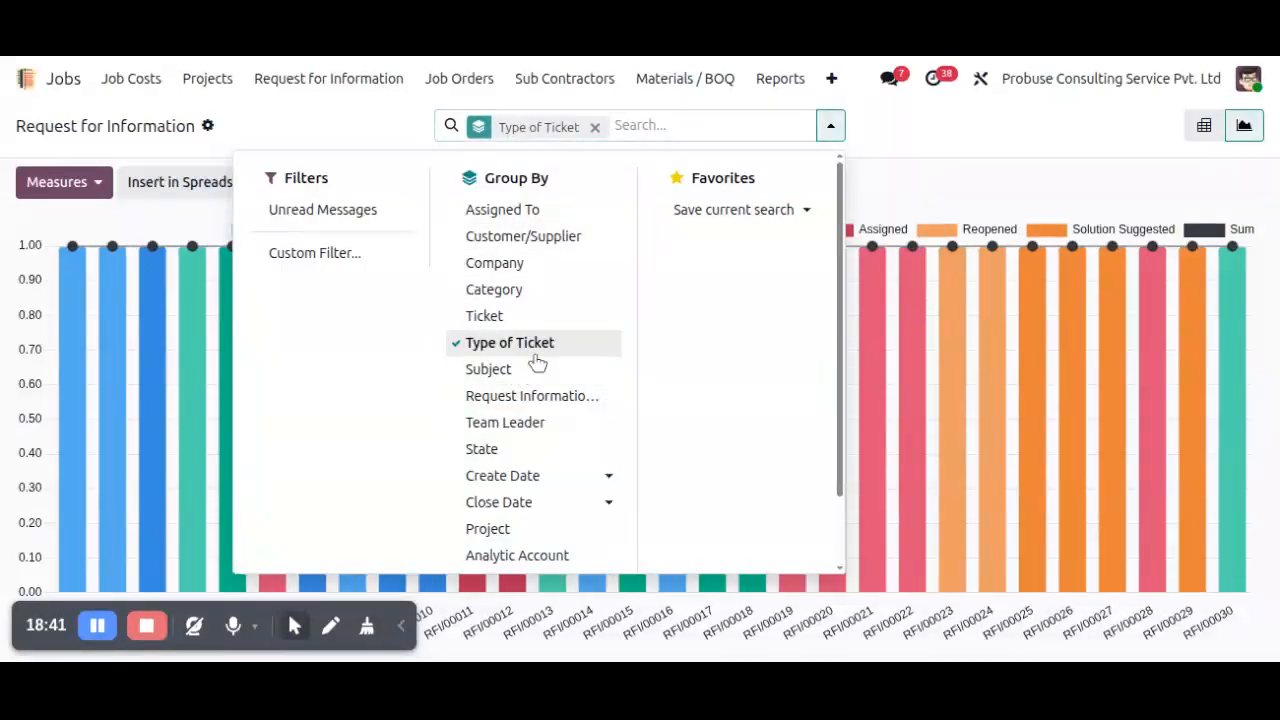
{"action": "left_click", "coordinate": [1008, 316]}
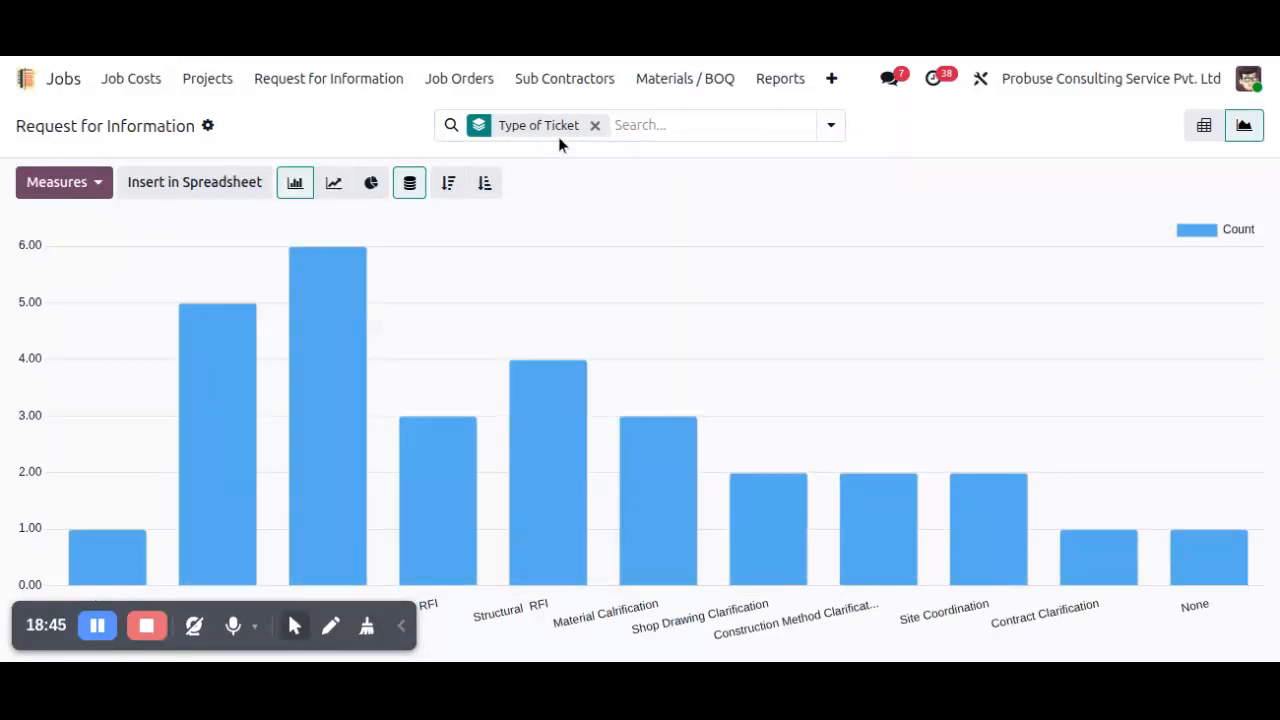
Try the line and pie charts, set a cumulative line chart in descending order, and check the available measures.
{"action": "left_click", "coordinate": [334, 184]}
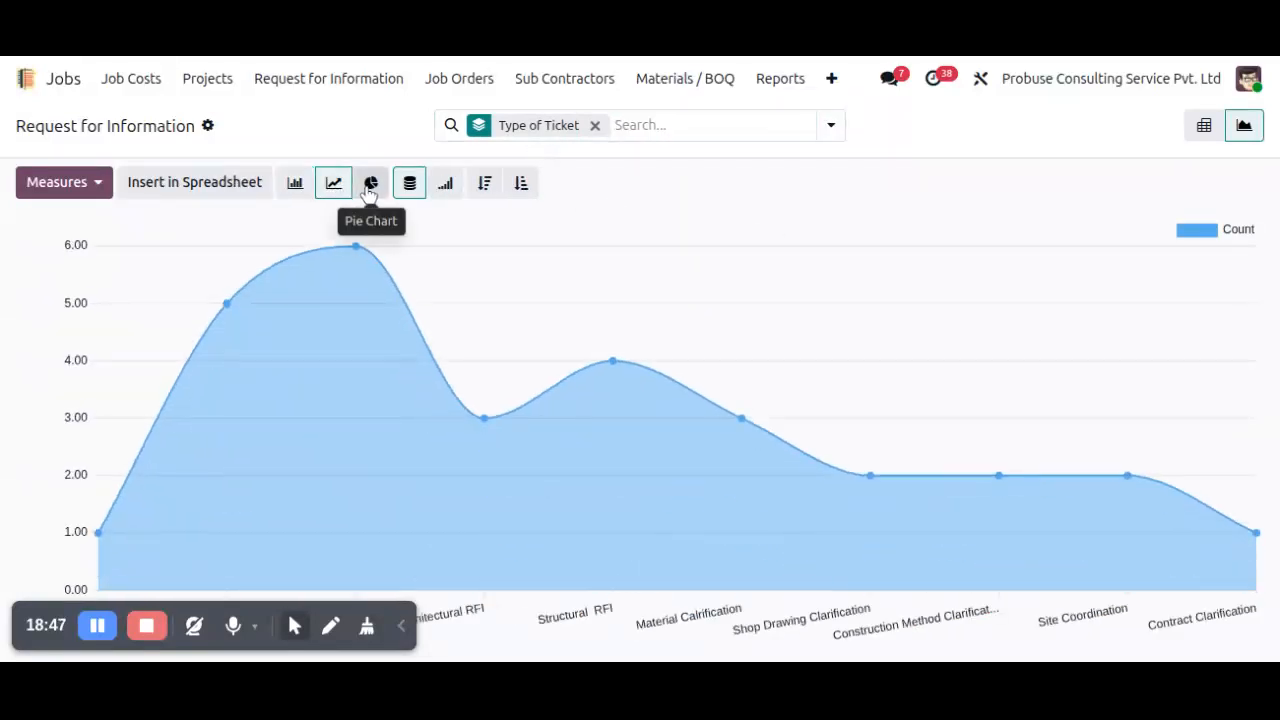
{"action": "left_click", "coordinate": [370, 184]}
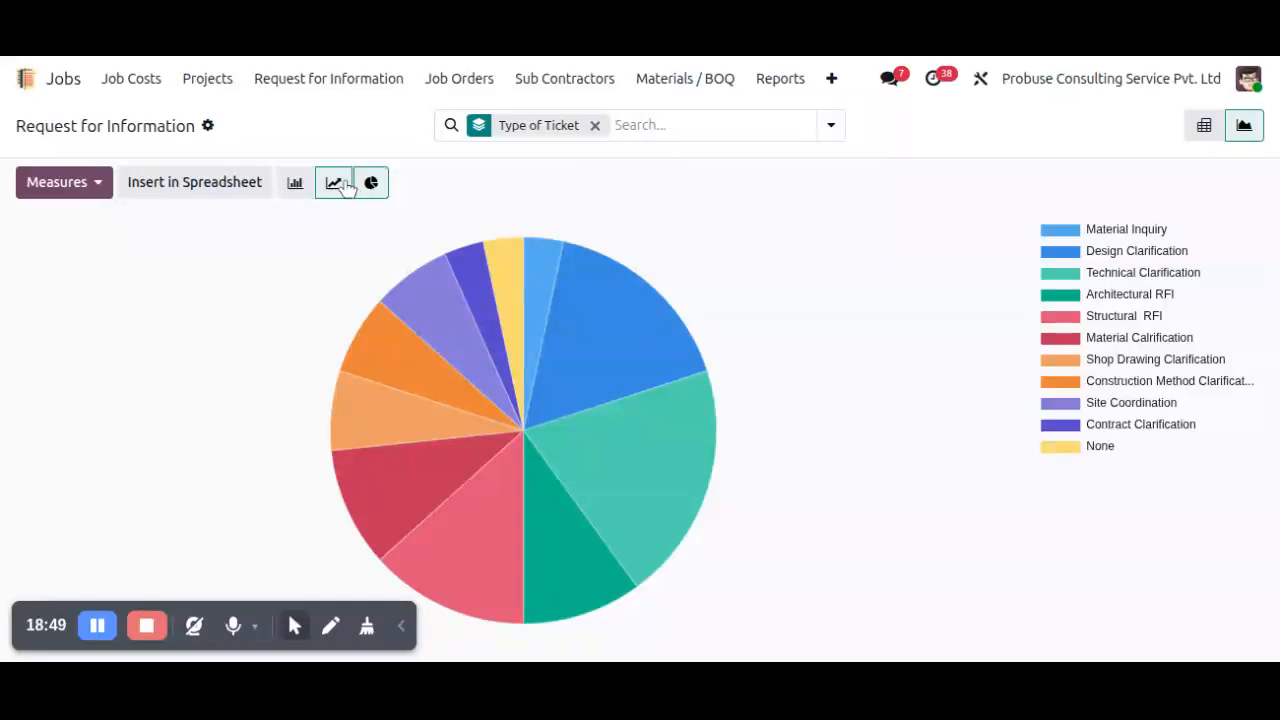
{"action": "left_click", "coordinate": [334, 183]}
{"action": "left_click", "coordinate": [446, 185]}
{"action": "left_click", "coordinate": [484, 185]}
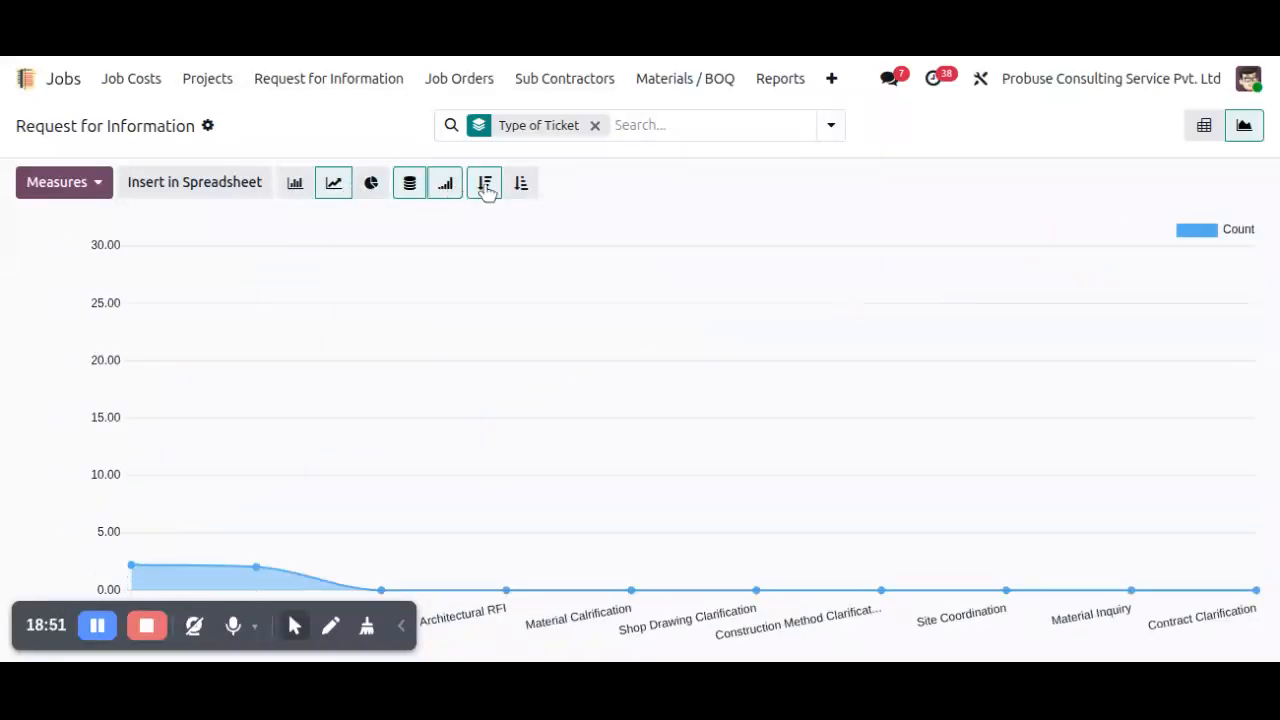
{"action": "left_click", "coordinate": [60, 182]}
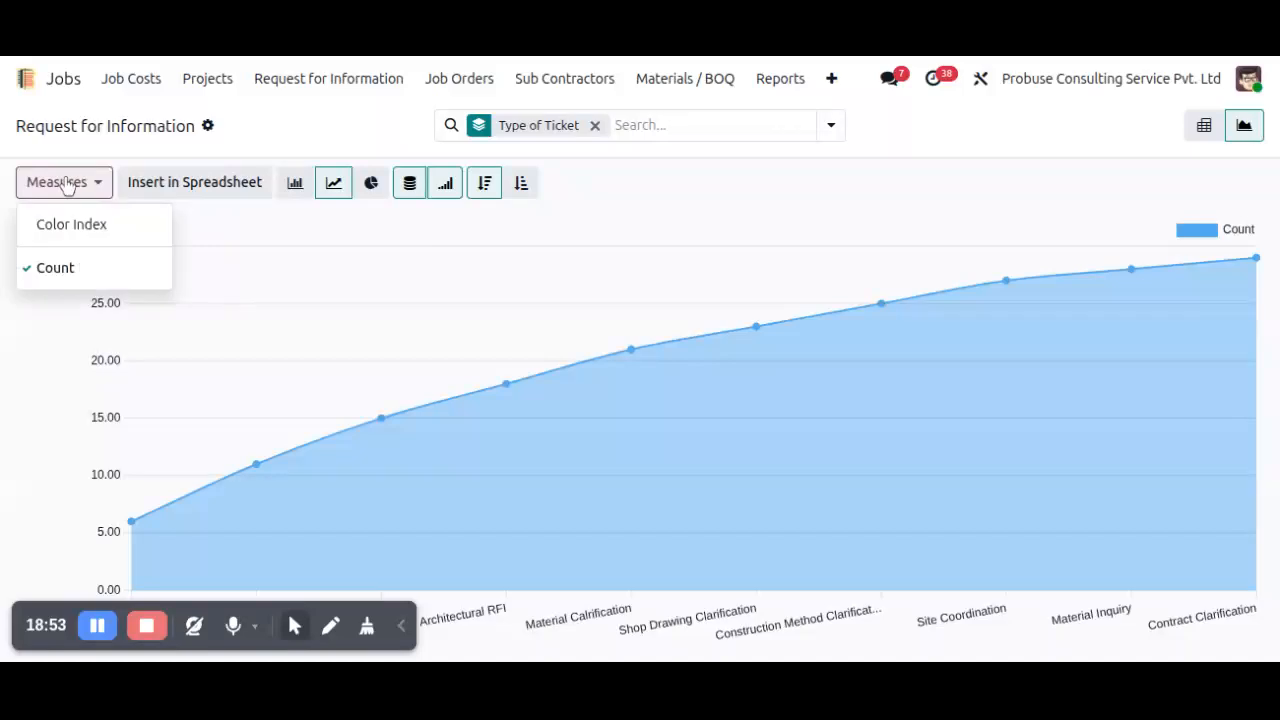
Open the Request for Informations records and look through them in the kanban, list and weekly calendar views.
{"action": "left_click", "coordinate": [306, 79]}
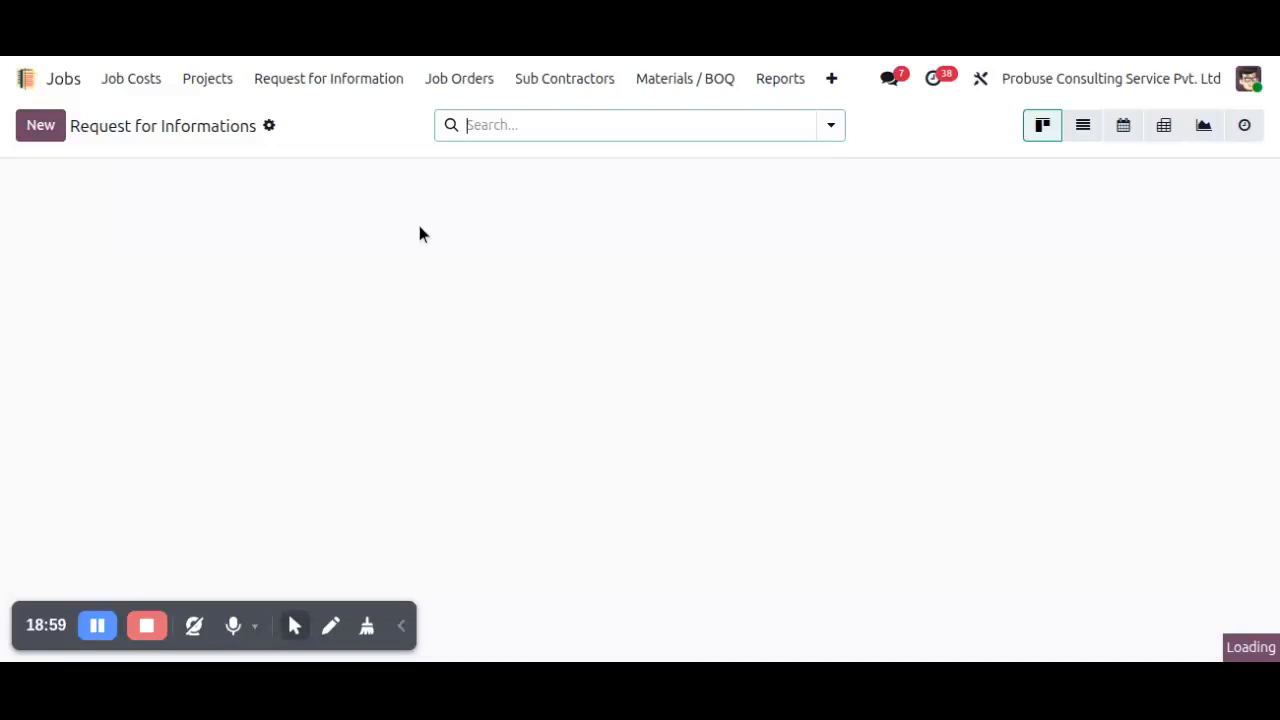
{"action": "left_click", "coordinate": [1084, 133]}
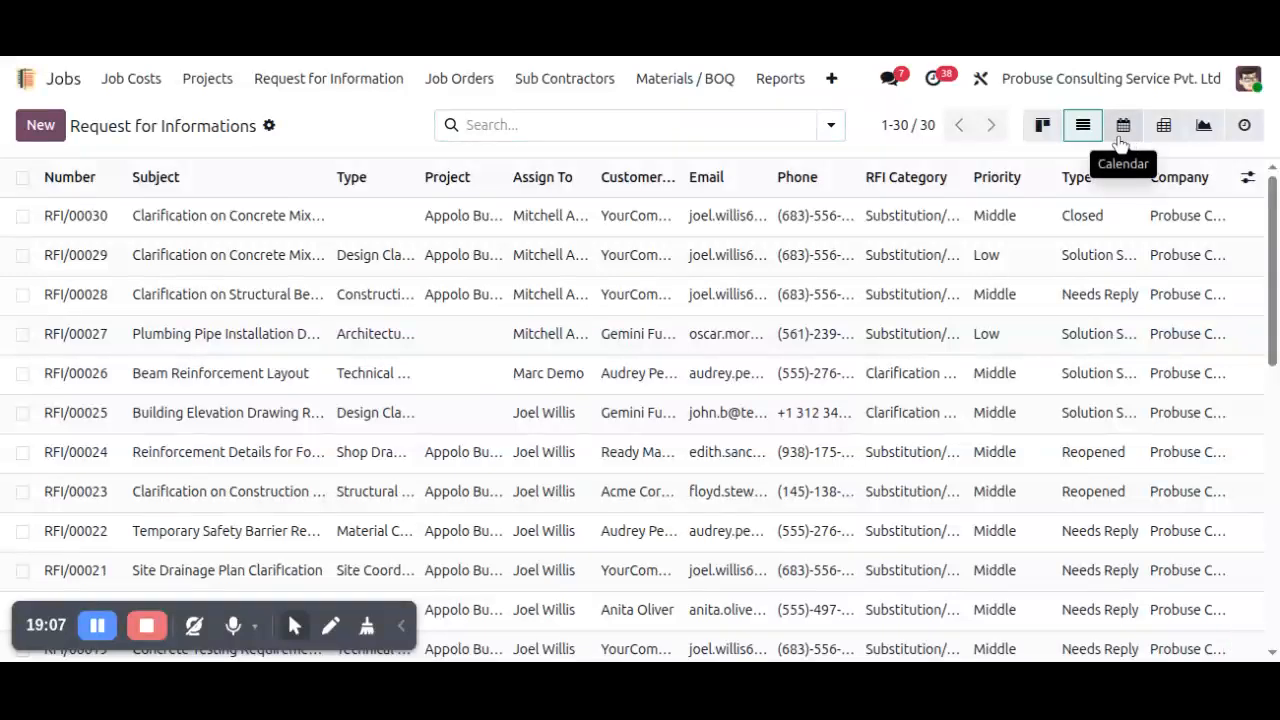
{"action": "left_click", "coordinate": [1122, 130]}
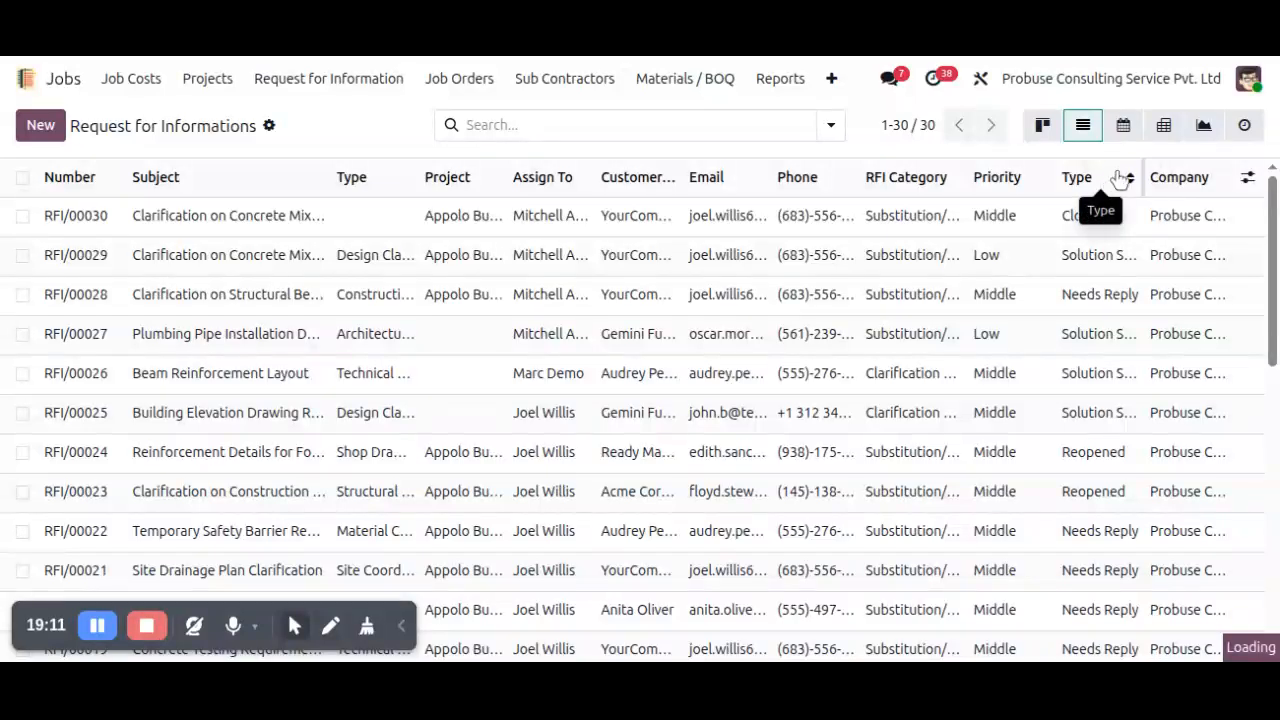
{"action": "scroll", "coordinate": [1105, 371], "scroll_direction": "down", "scroll_amount": 5}
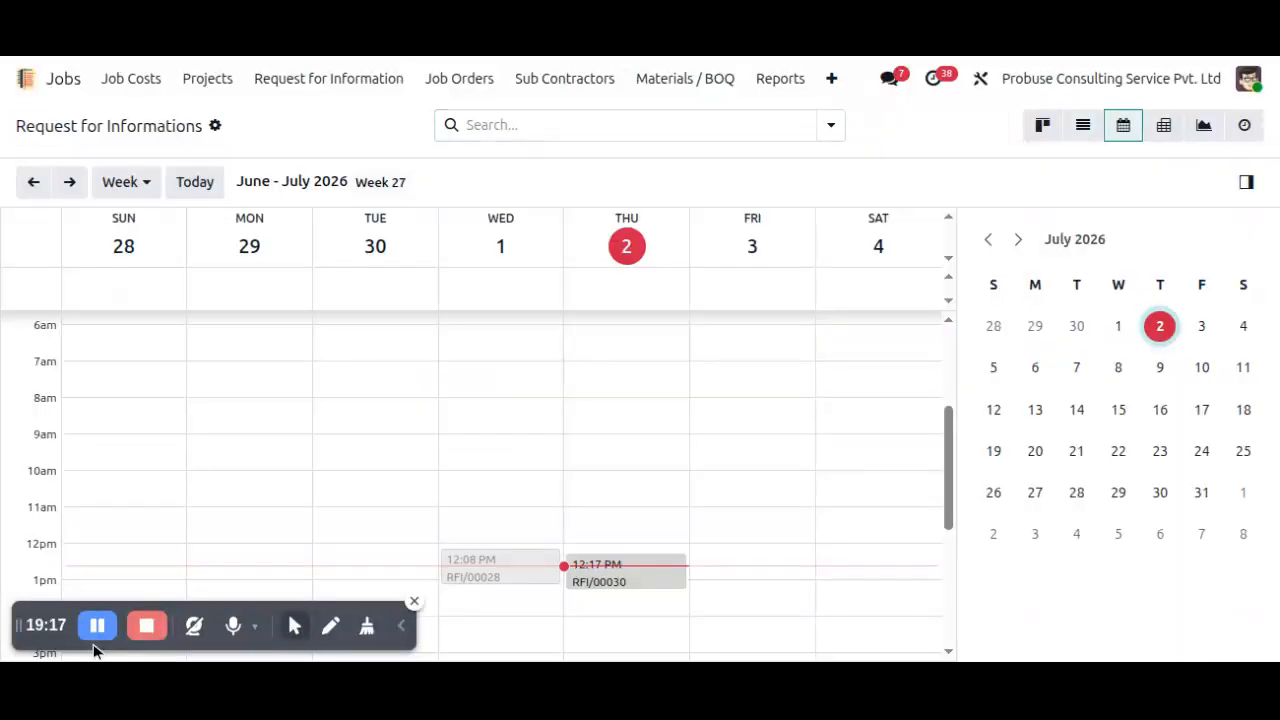
{"action": "scroll", "coordinate": [874, 428], "scroll_direction": "down", "scroll_amount": 3}
{"action": "scroll", "coordinate": [874, 426], "scroll_direction": "up", "scroll_amount": 3}
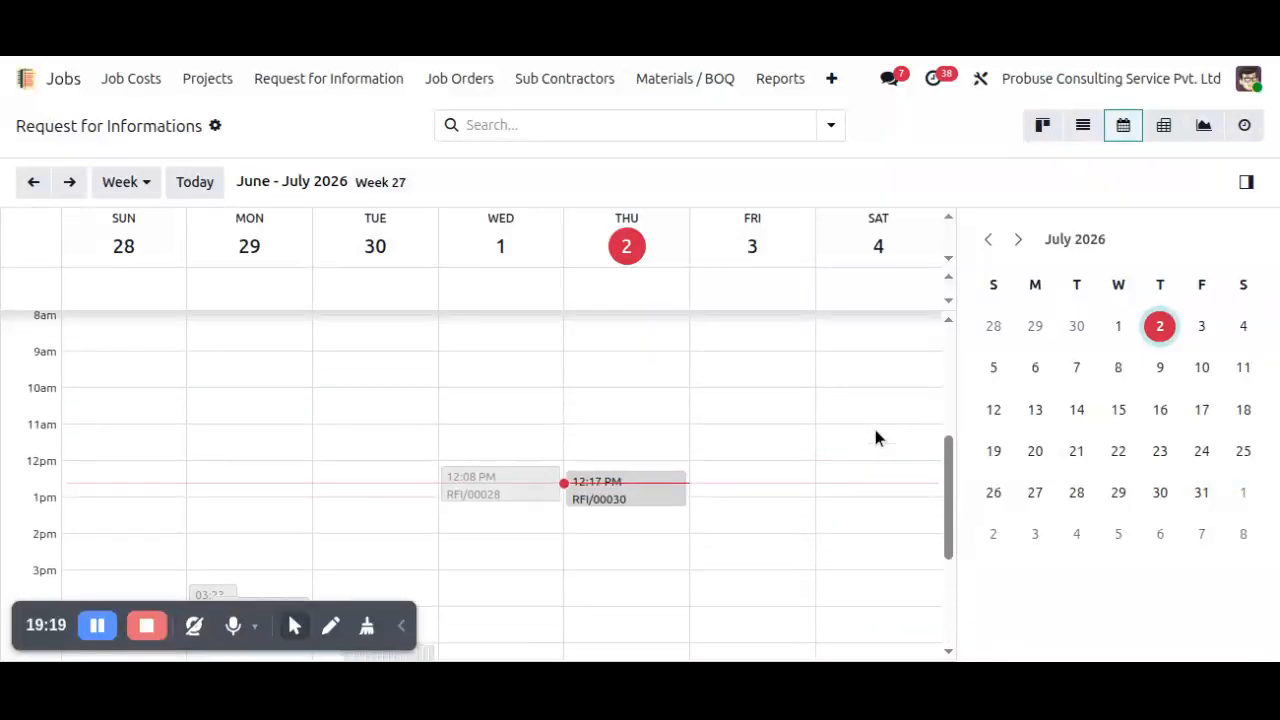
{"action": "scroll", "coordinate": [877, 424], "scroll_direction": "down", "scroll_amount": 2}
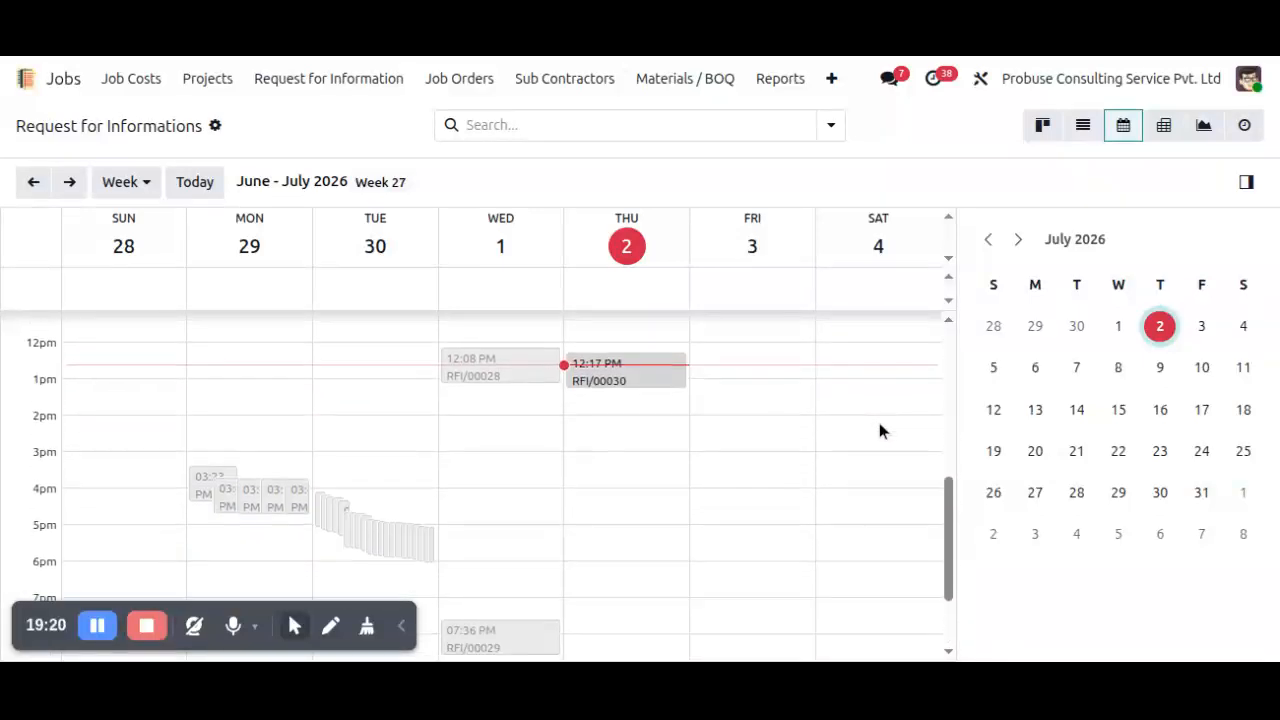
Look through the Request for Informations records in the pivot, graph and activity views.
{"action": "left_click", "coordinate": [1162, 128]}
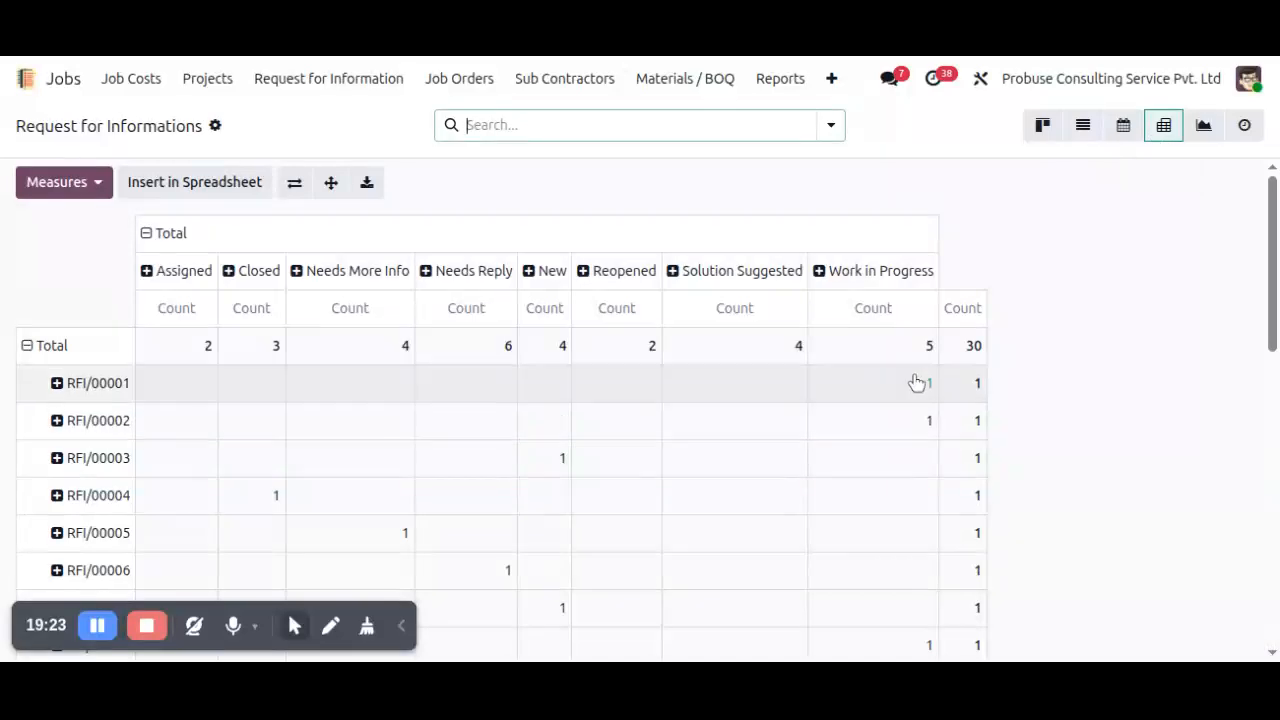
{"action": "scroll", "coordinate": [1010, 385], "scroll_direction": "down", "scroll_amount": 3}
{"action": "scroll", "coordinate": [1019, 385], "scroll_direction": "down", "scroll_amount": 5}
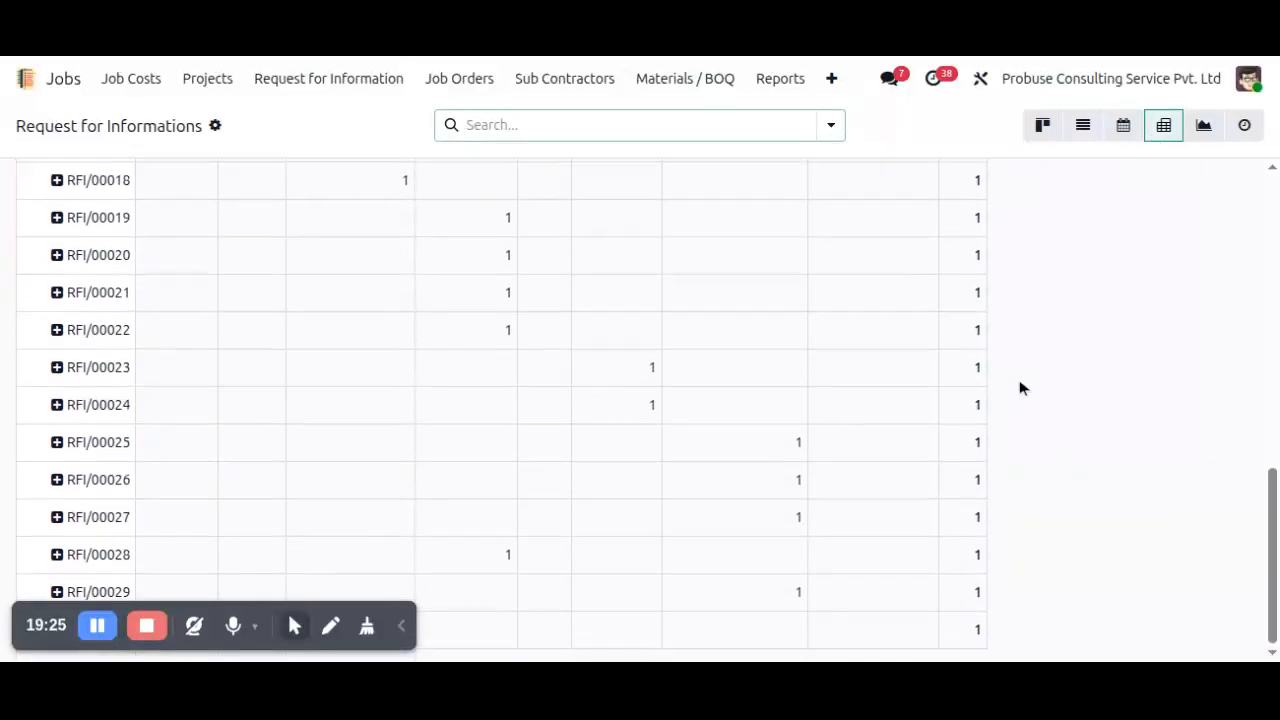
{"action": "scroll", "coordinate": [1018, 370], "scroll_direction": "up", "scroll_amount": 8}
{"action": "left_click", "coordinate": [1205, 135]}
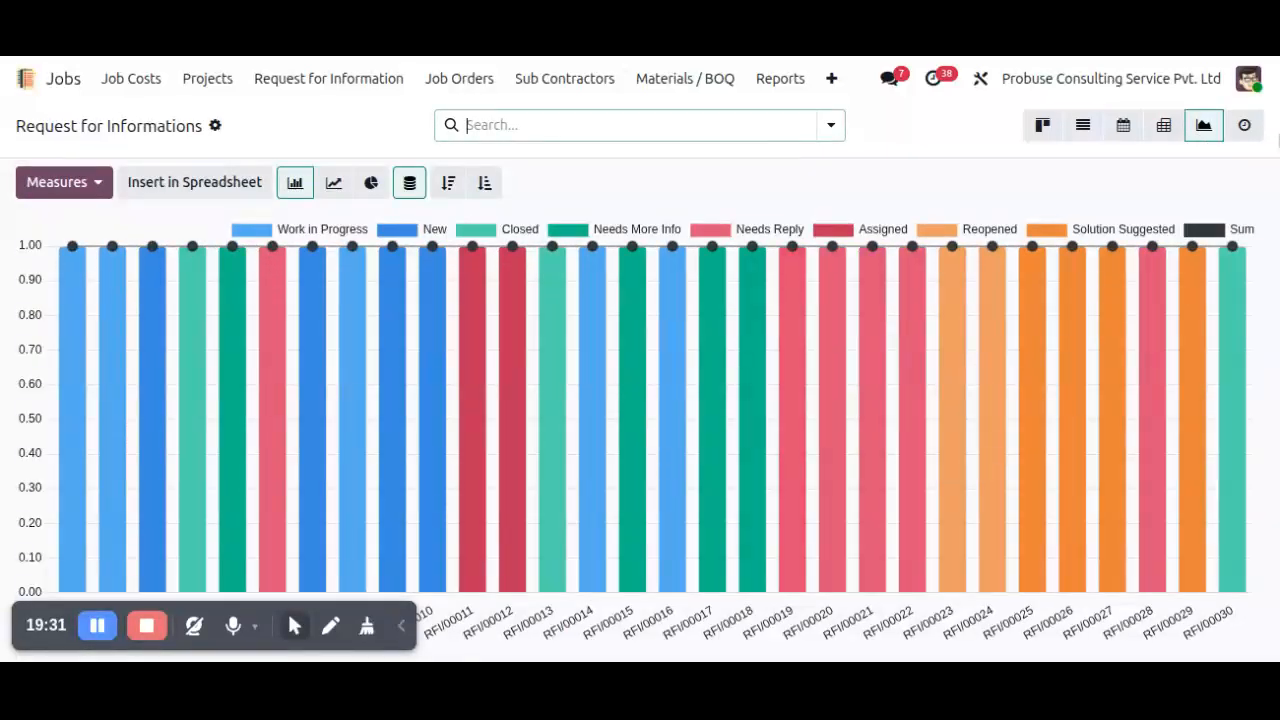
{"action": "left_click", "coordinate": [1245, 125]}
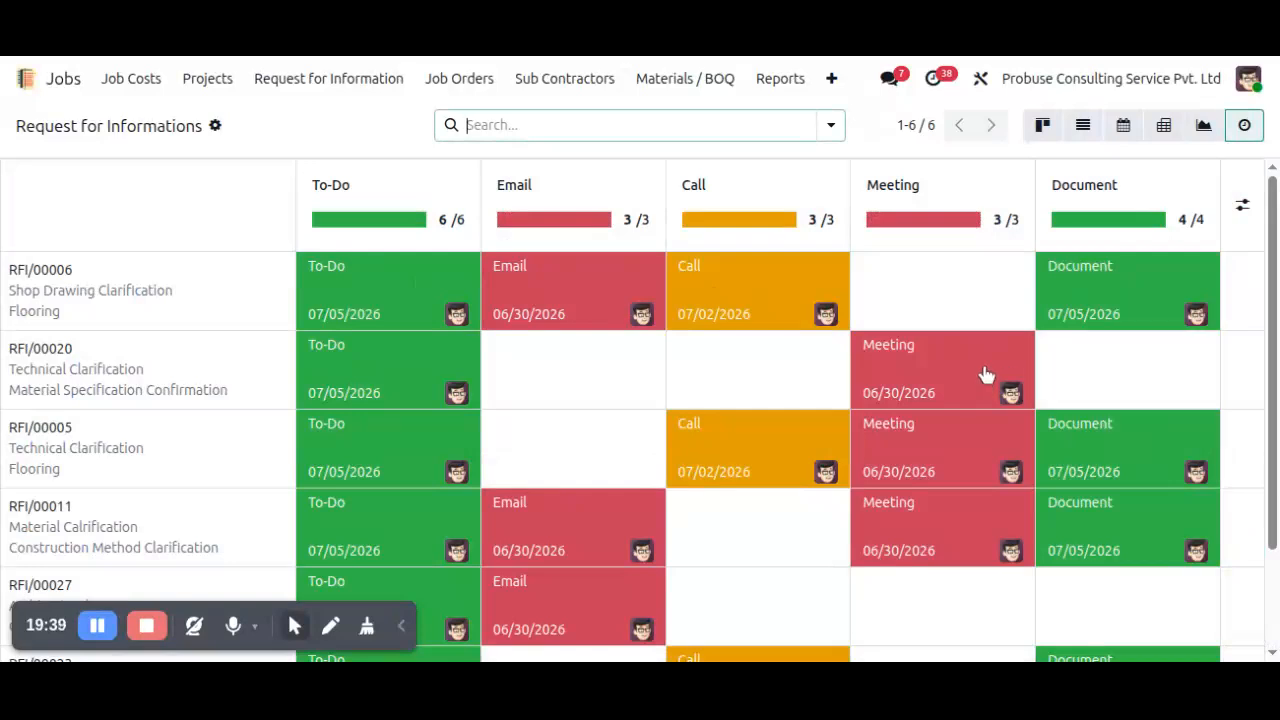
Review the RFI Subject and RFI Types lists in the RFI configuration.
{"action": "left_click", "coordinate": [831, 86]}
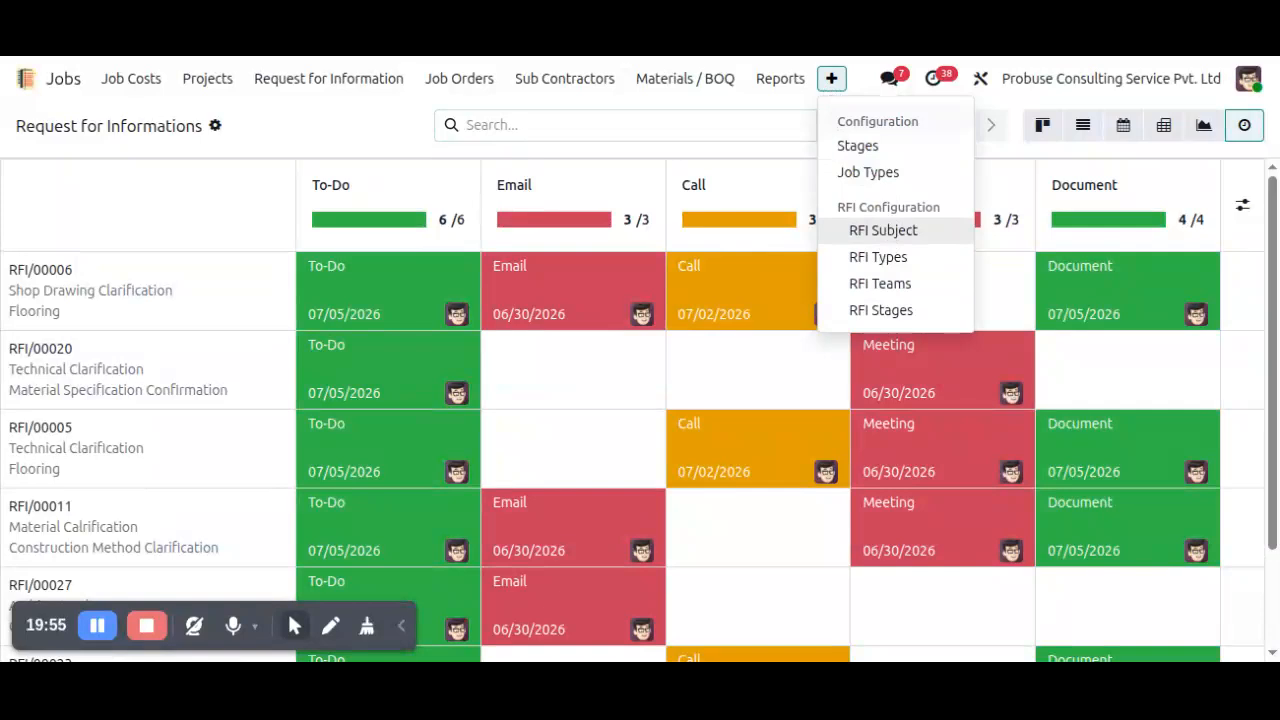
{"action": "left_click", "coordinate": [906, 238]}
{"action": "scroll", "coordinate": [551, 277], "scroll_direction": "down", "scroll_amount": 1}
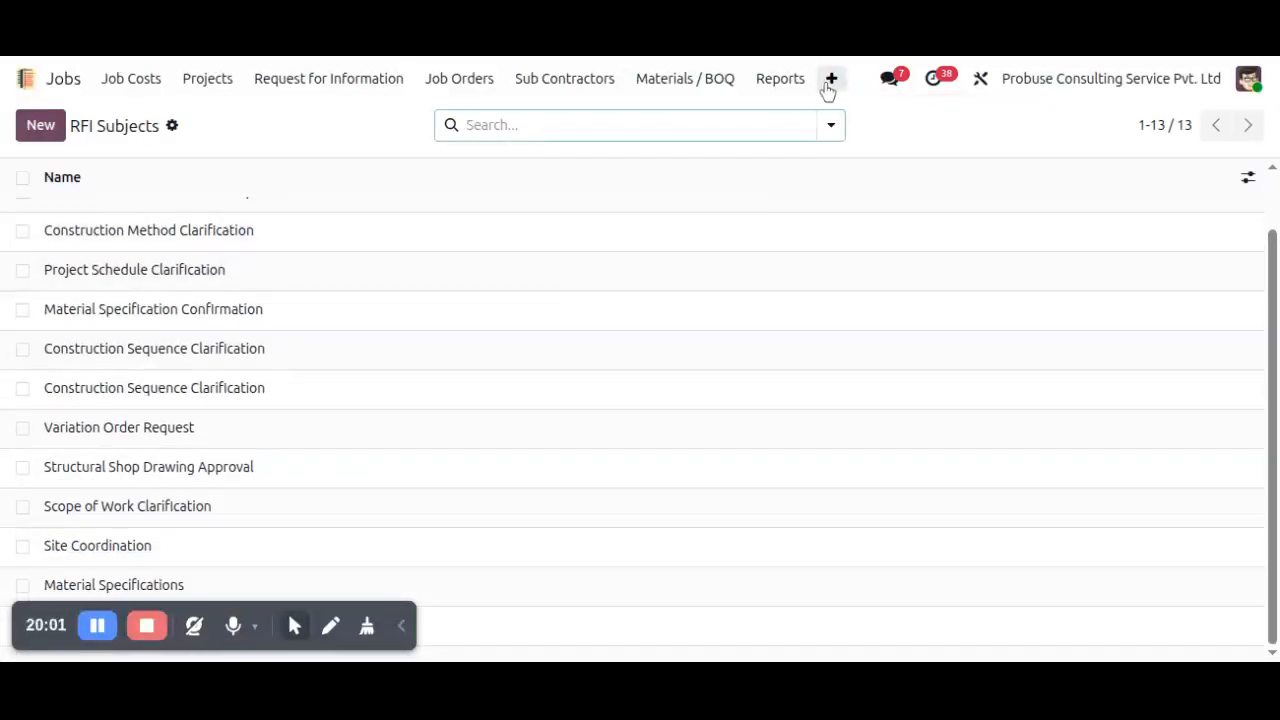
{"action": "left_click", "coordinate": [829, 84]}
{"action": "left_click", "coordinate": [893, 262]}
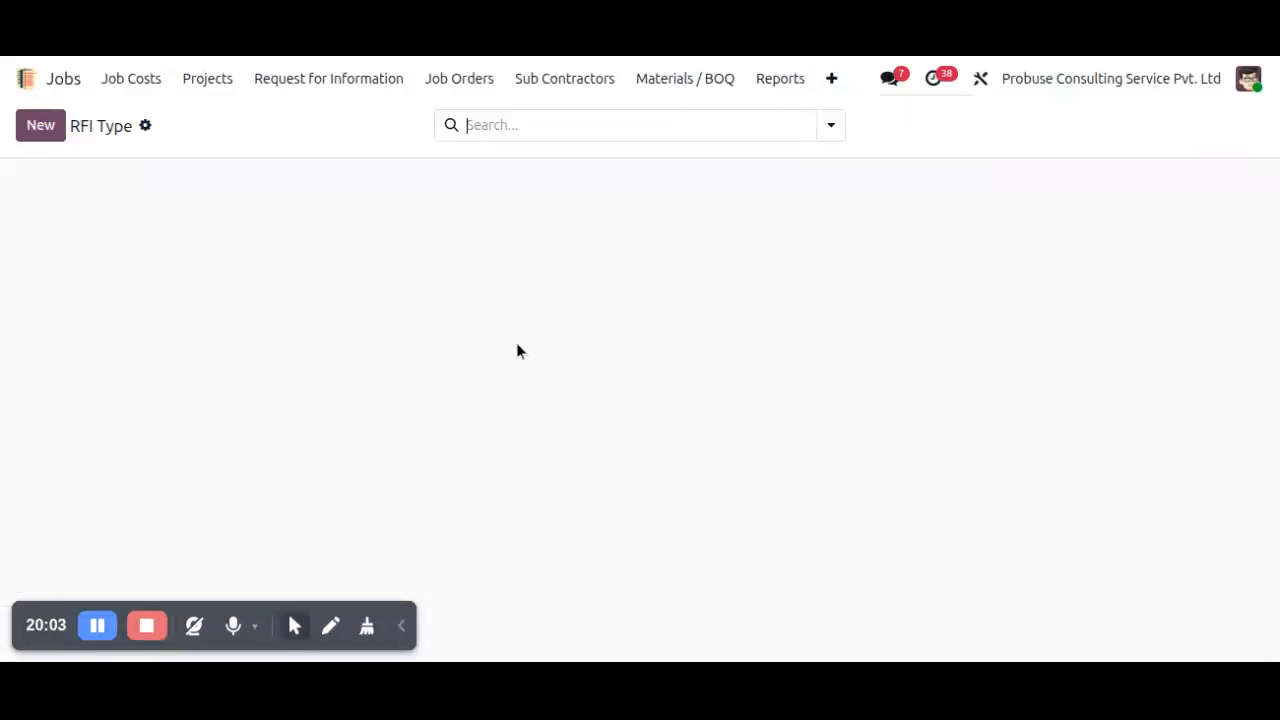
{"action": "scroll", "coordinate": [454, 343], "scroll_direction": "down", "scroll_amount": 1}
{"action": "scroll", "coordinate": [462, 331], "scroll_direction": "up", "scroll_amount": 1}
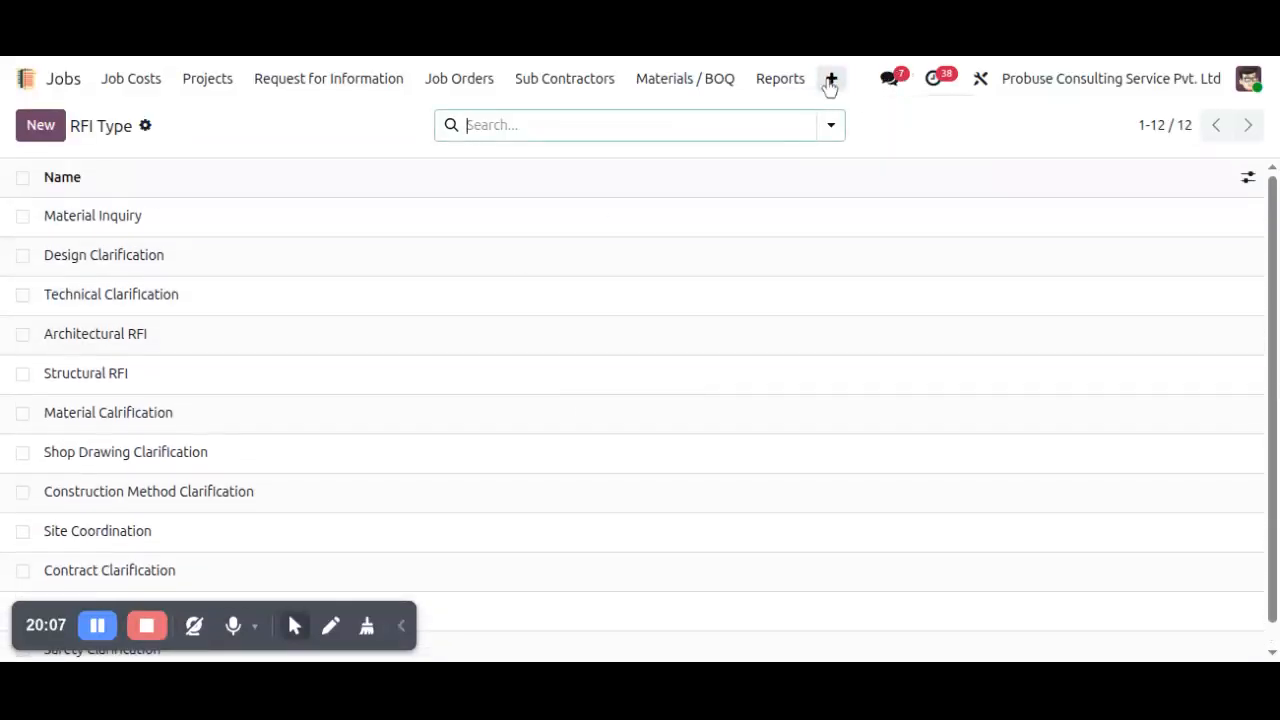
Review the RFI Teams and RFI Stages configuration lists and return to the overview of all apps.
{"action": "left_click", "coordinate": [829, 84]}
{"action": "left_click", "coordinate": [880, 285]}
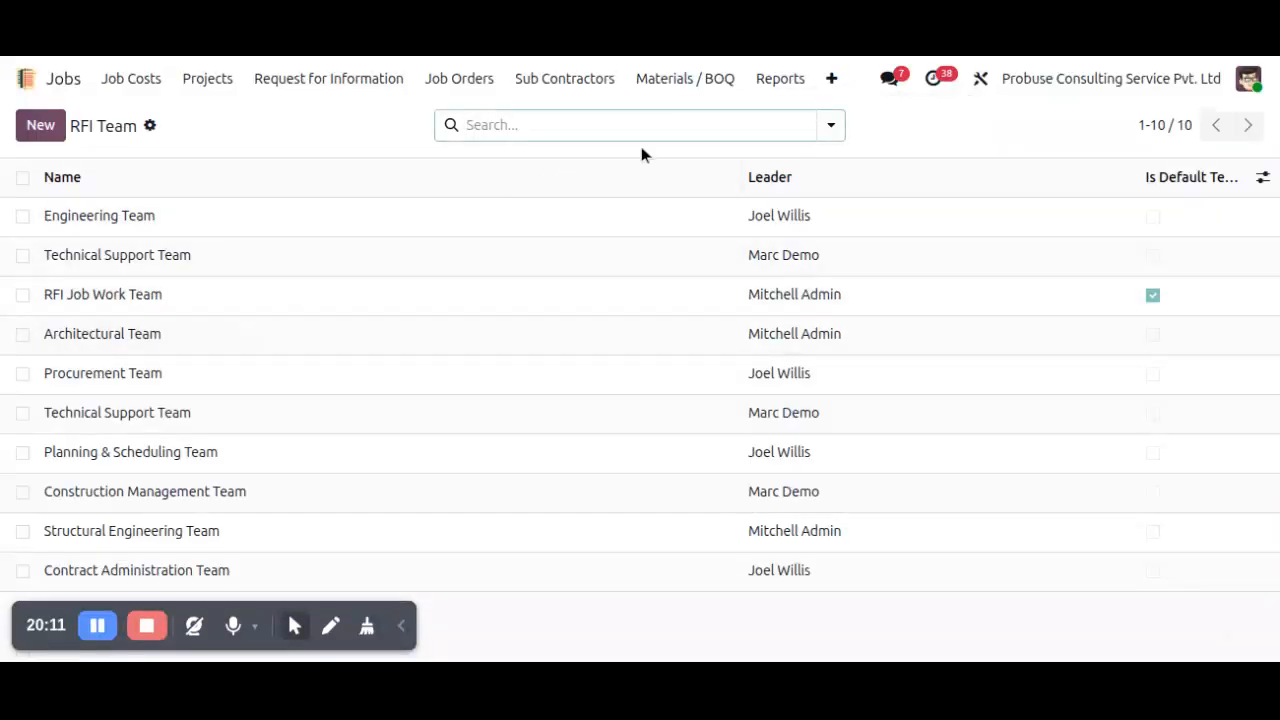
{"action": "left_click", "coordinate": [831, 80]}
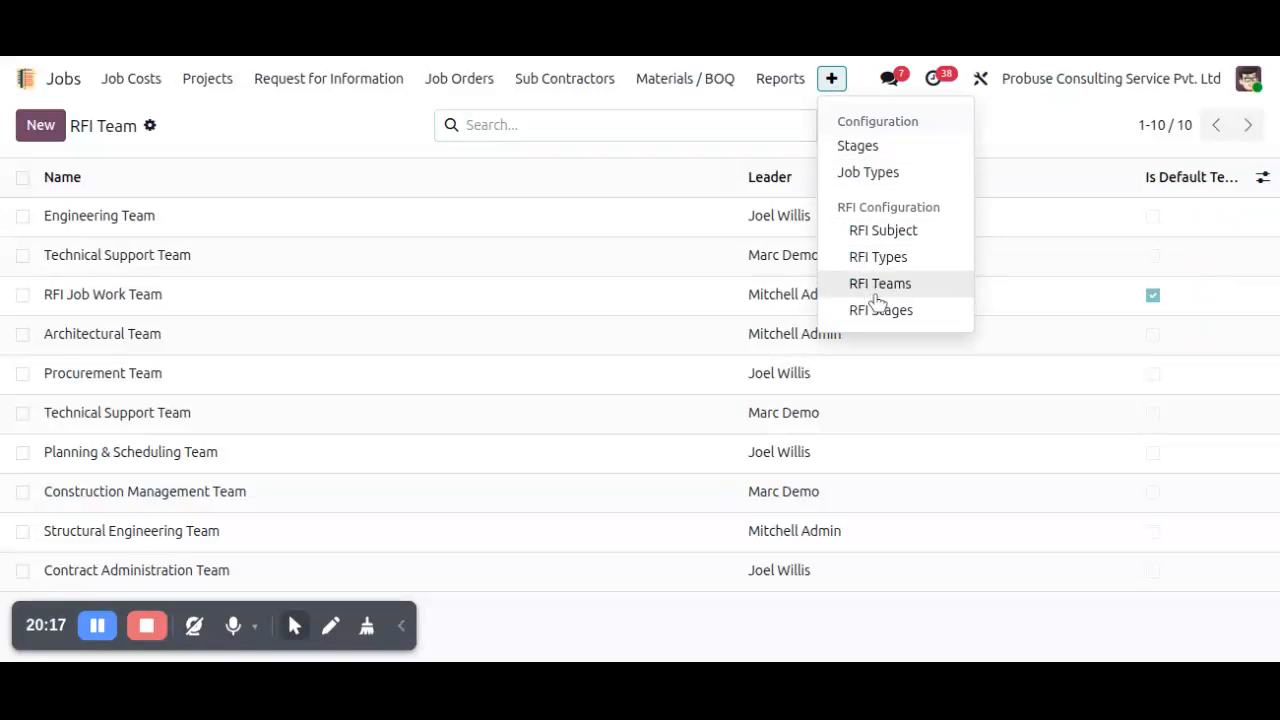
{"action": "left_click", "coordinate": [878, 311]}
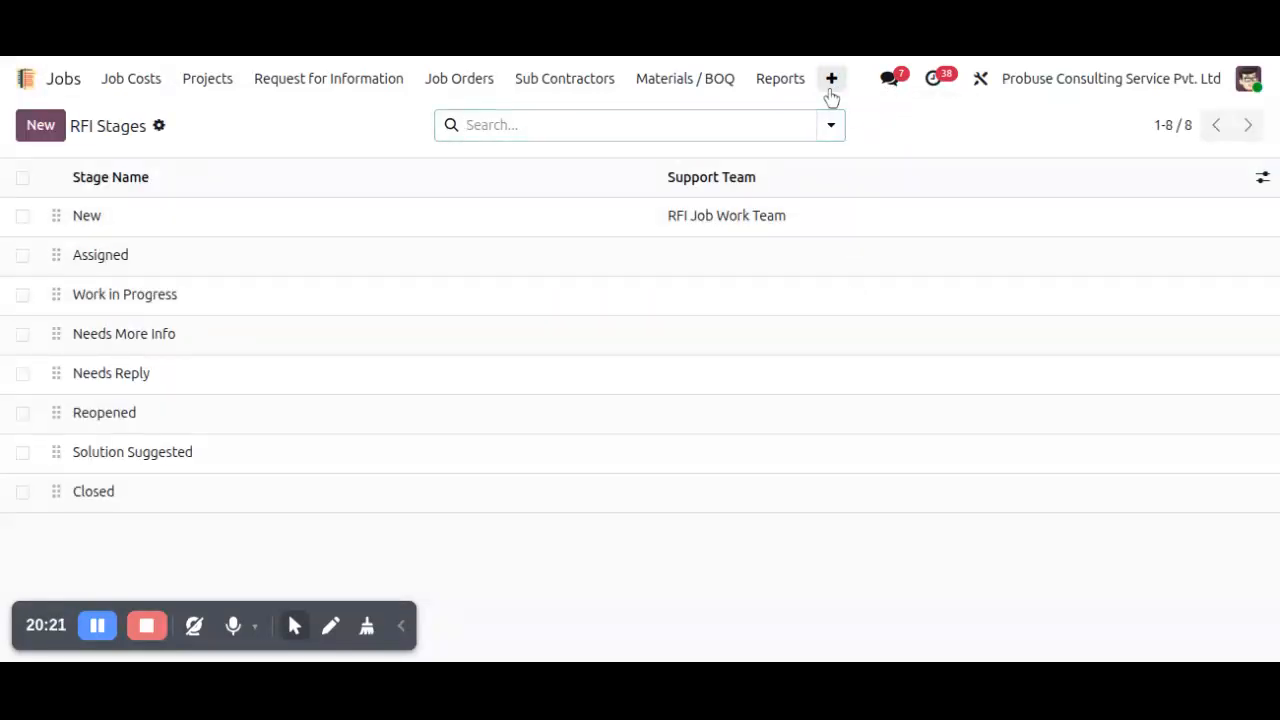
{"action": "left_click", "coordinate": [829, 88]}
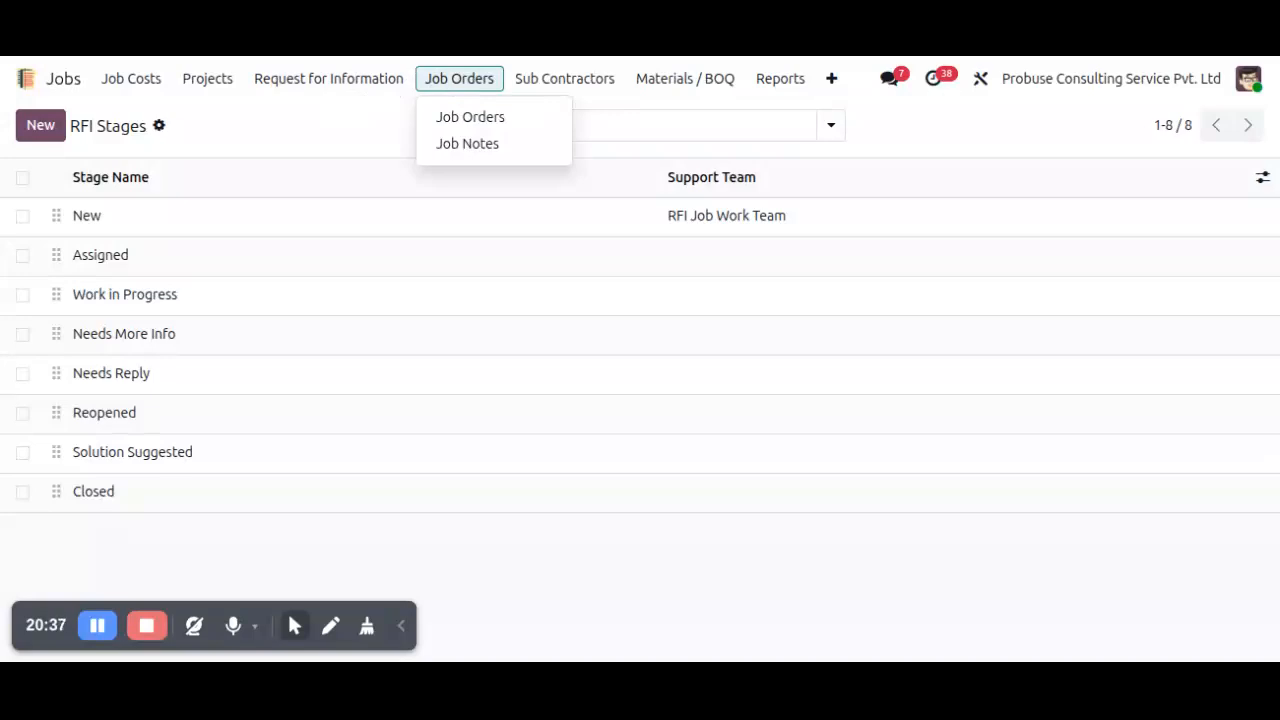
{"action": "left_click", "coordinate": [45, 92]}
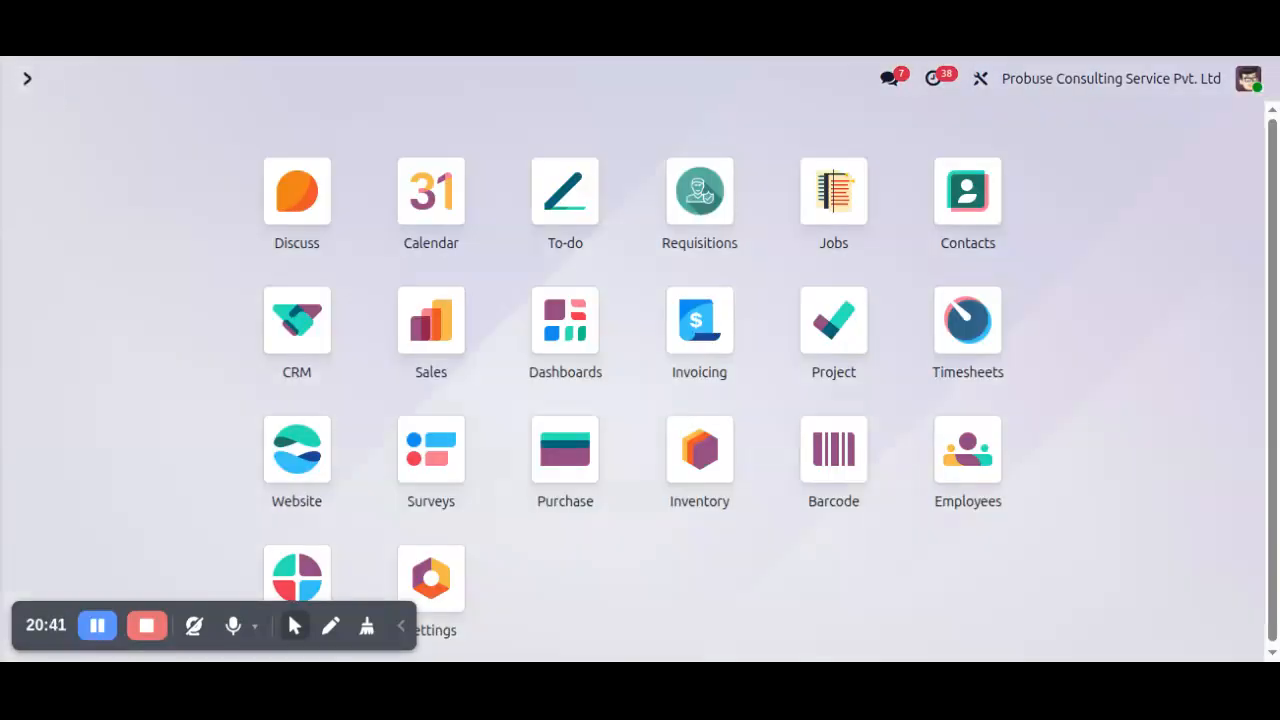